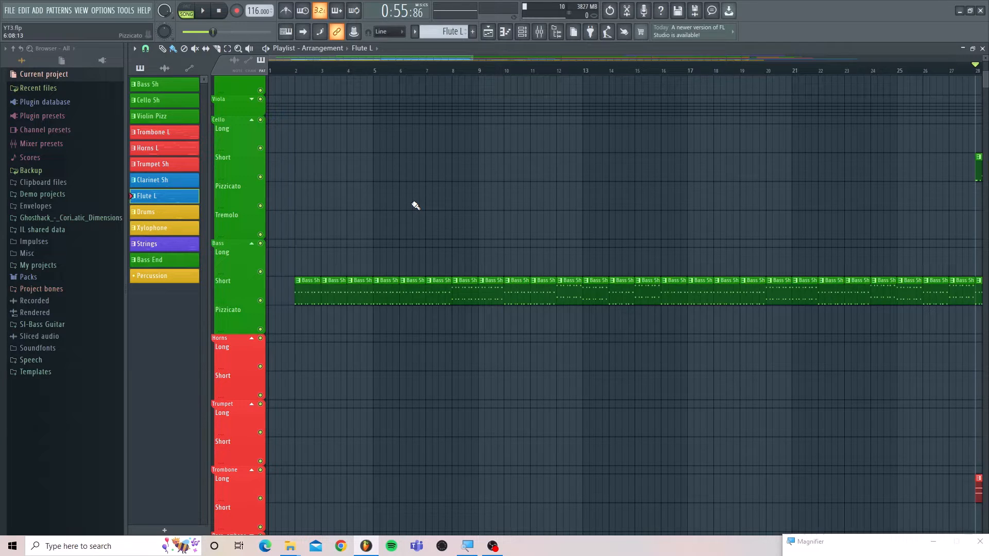
Review the existing woodwind, percussion, string and brass clips in the playlist from the opening through about bar 61
scroll(381, 170, down, 5)
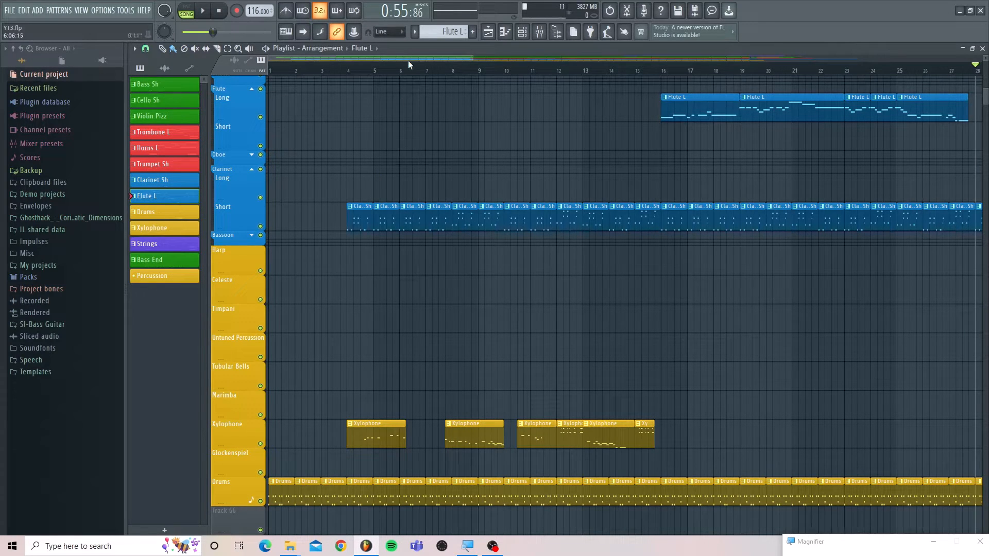
mouse_move(407, 61)
mouse_down()
mouse_move(519, 62)
mouse_move(398, 69)
mouse_up()
drag(459, 60, 556, 61)
scroll(541, 341, up, 4)
scroll(675, 333, down, 4)
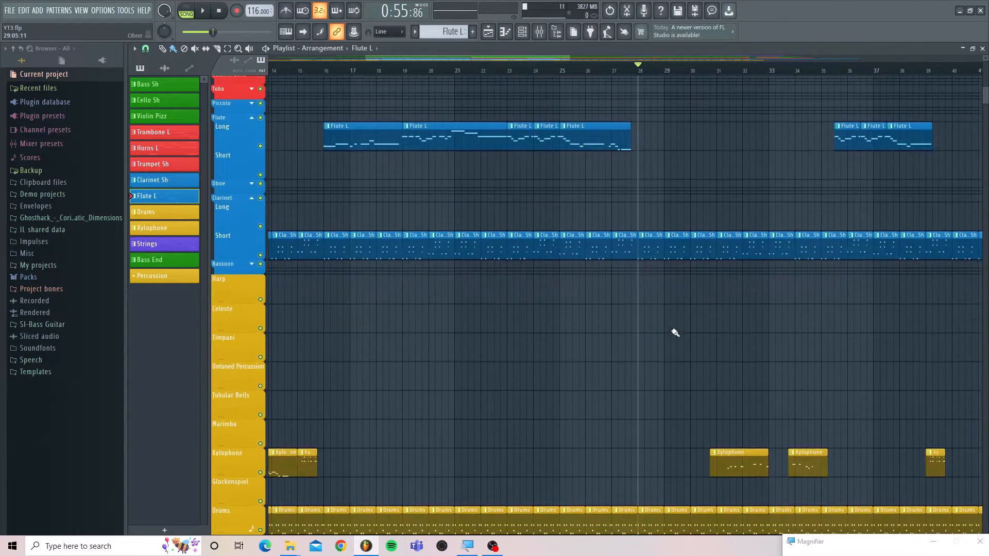
drag(557, 61, 604, 60)
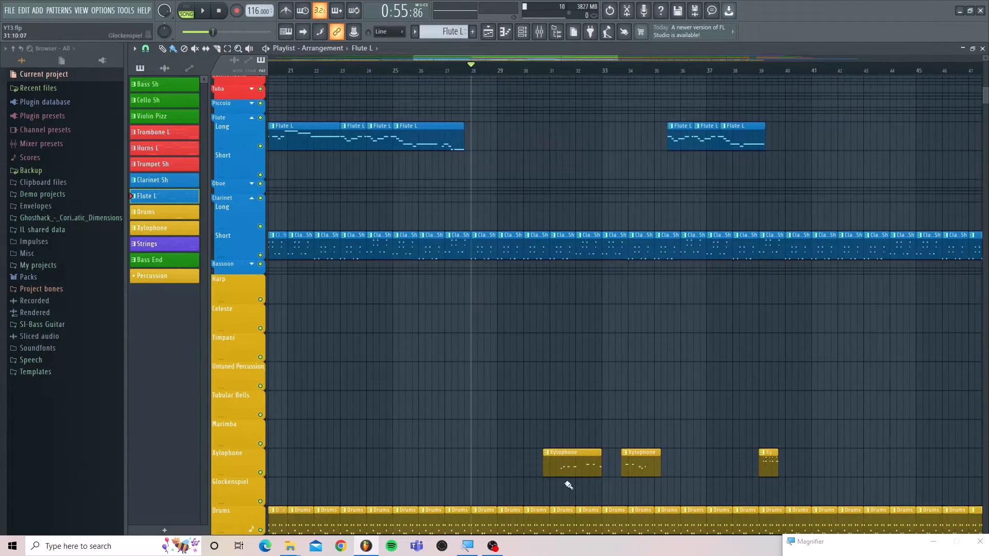
scroll(629, 389, up, 5)
scroll(626, 385, up, 10)
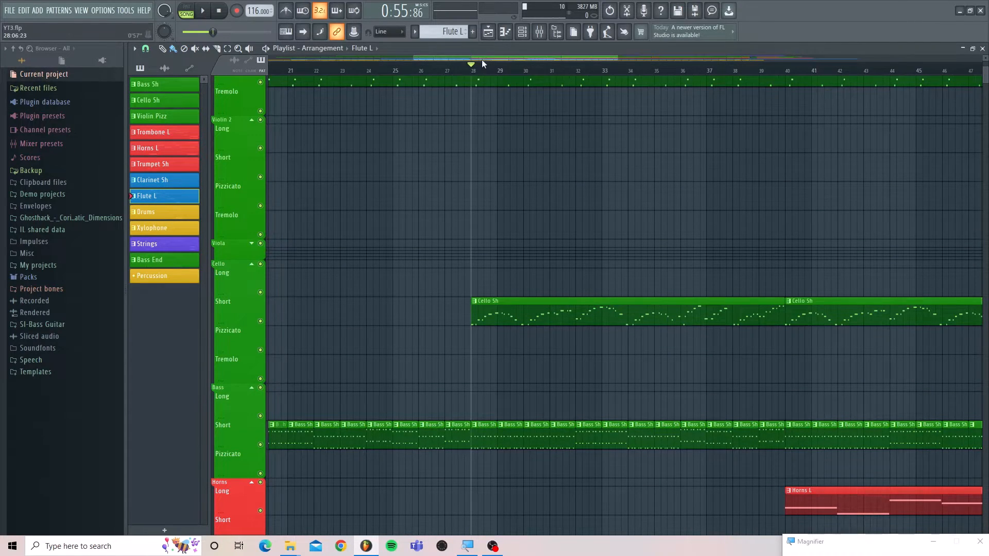
drag(482, 59, 593, 60)
scroll(505, 401, down, 9)
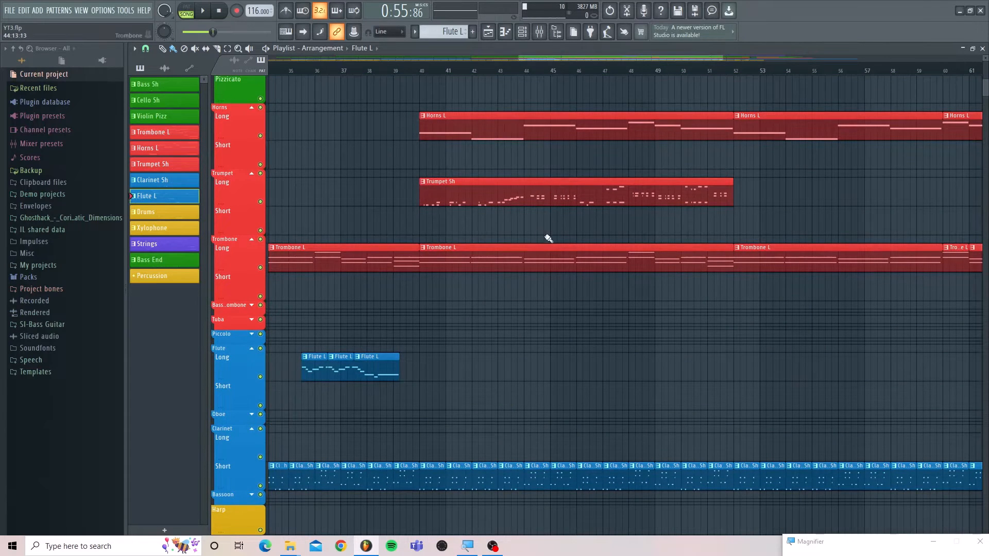
scroll(530, 231, up, 4)
click(497, 58)
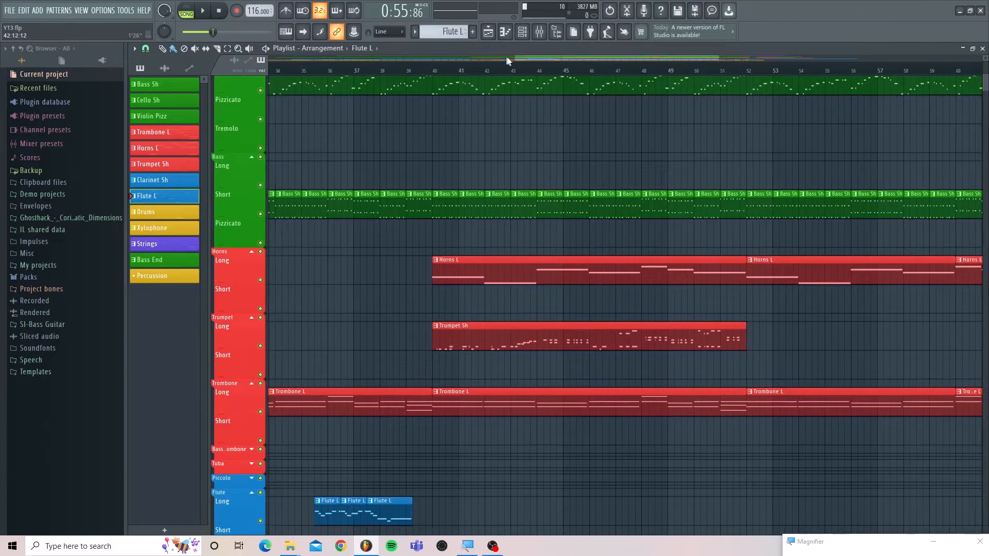
Examine how the strings, violin, cello, bass and horn clips are arranged in the ending section from about bar 52 to bar 72
drag(512, 60, 737, 60)
scroll(519, 410, up, 5)
scroll(519, 410, up, 4)
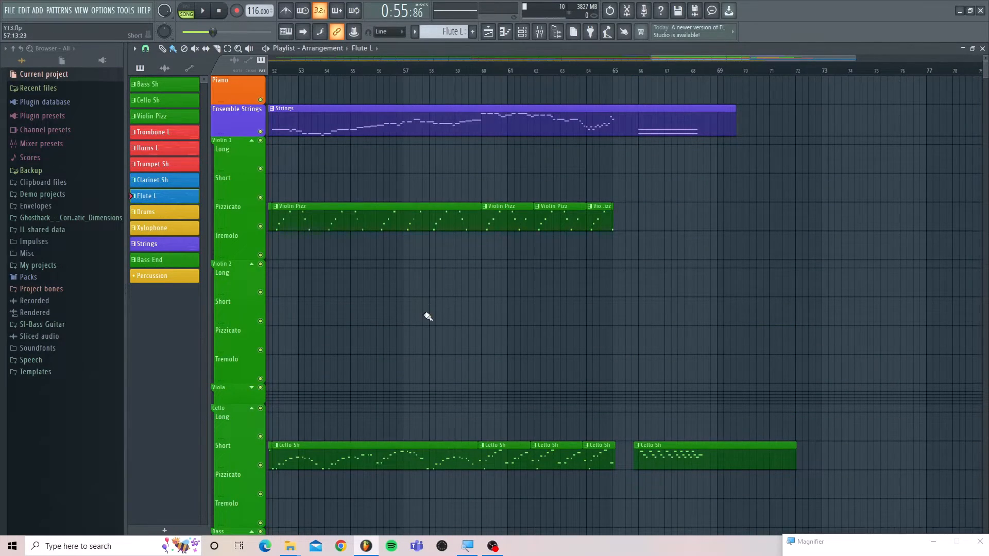
scroll(549, 304, down, 4)
scroll(626, 206, up, 4)
scroll(660, 372, down, 4)
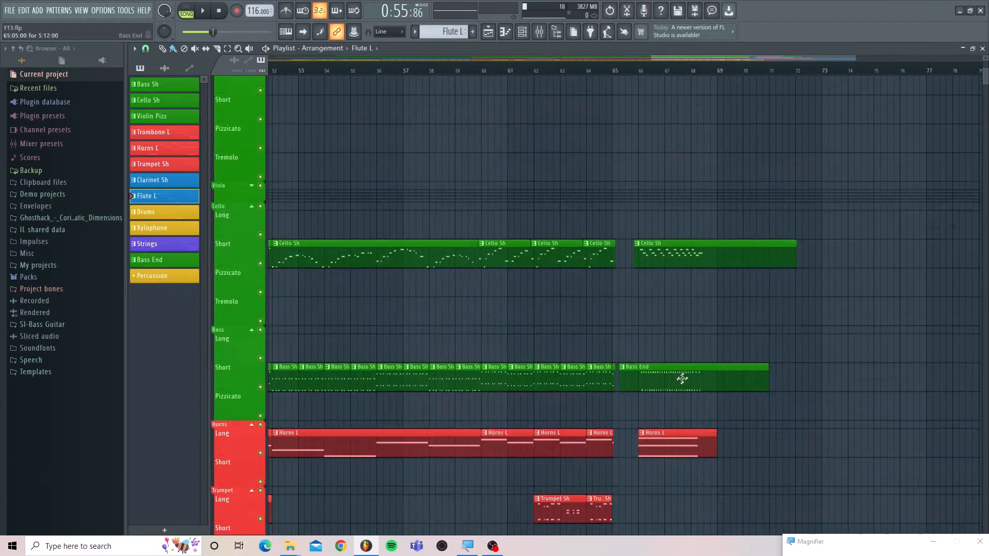
scroll(656, 458, up, 4)
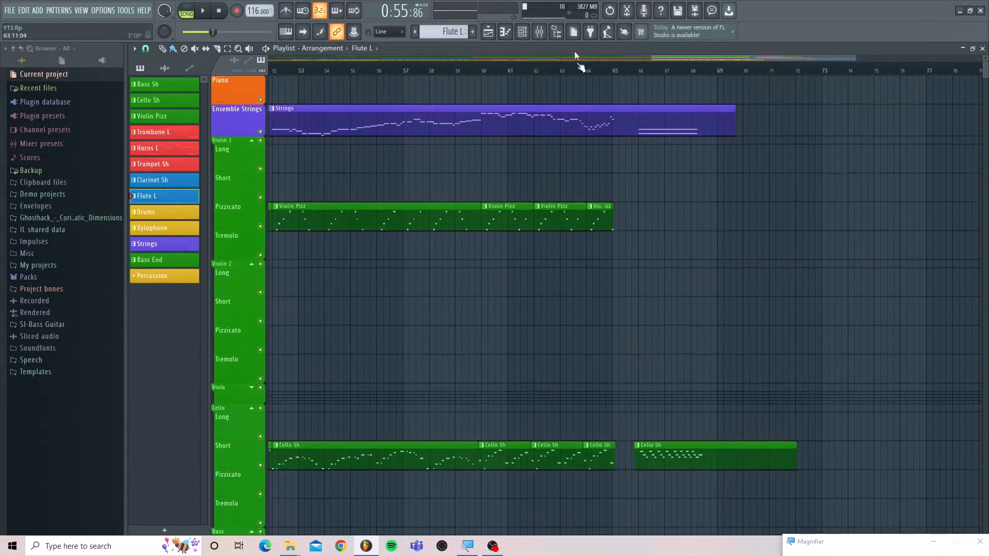
drag(688, 58, 321, 208)
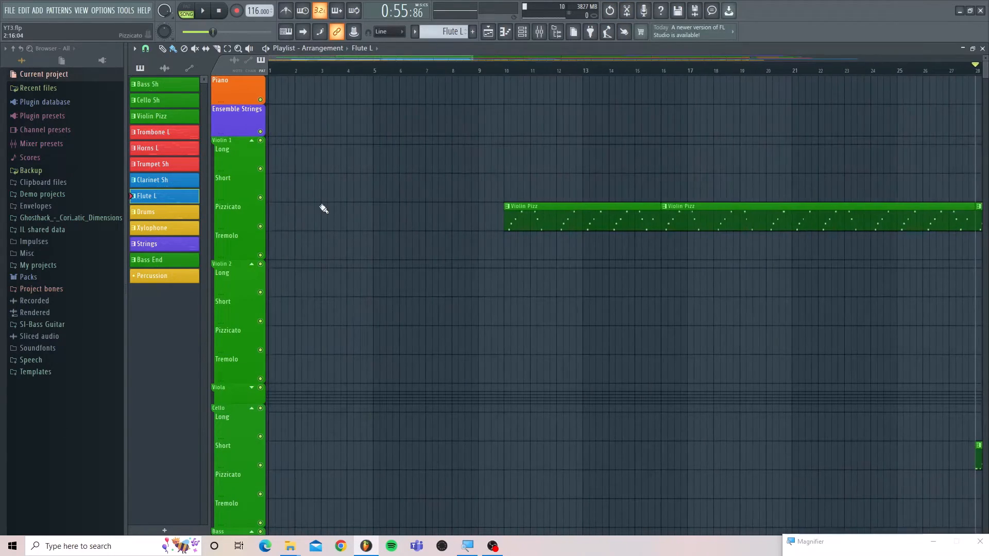
Open the Untuned Percussion instrument from the channel rack and audition several of its sounds
scroll(329, 212, down, 15)
scroll(336, 216, down, 8)
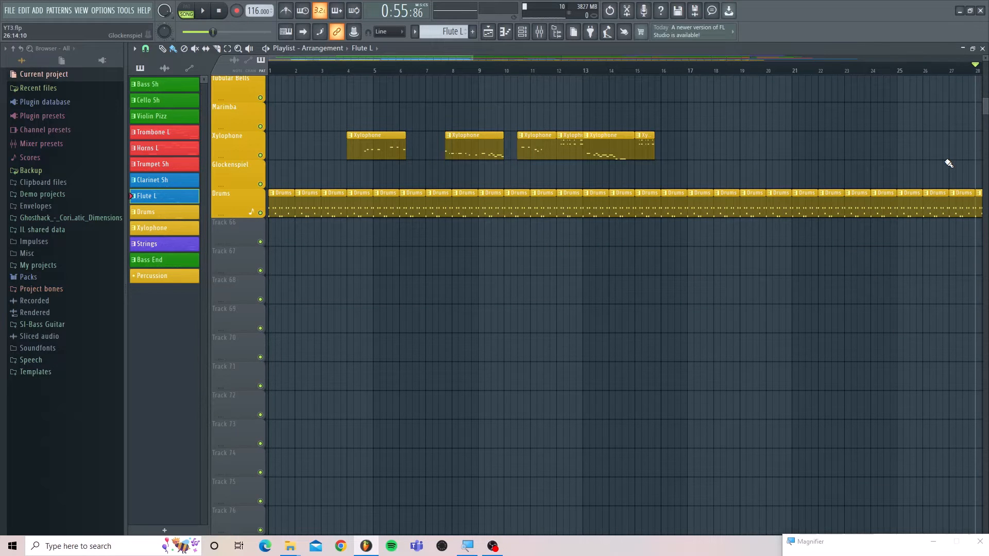
key(F6)
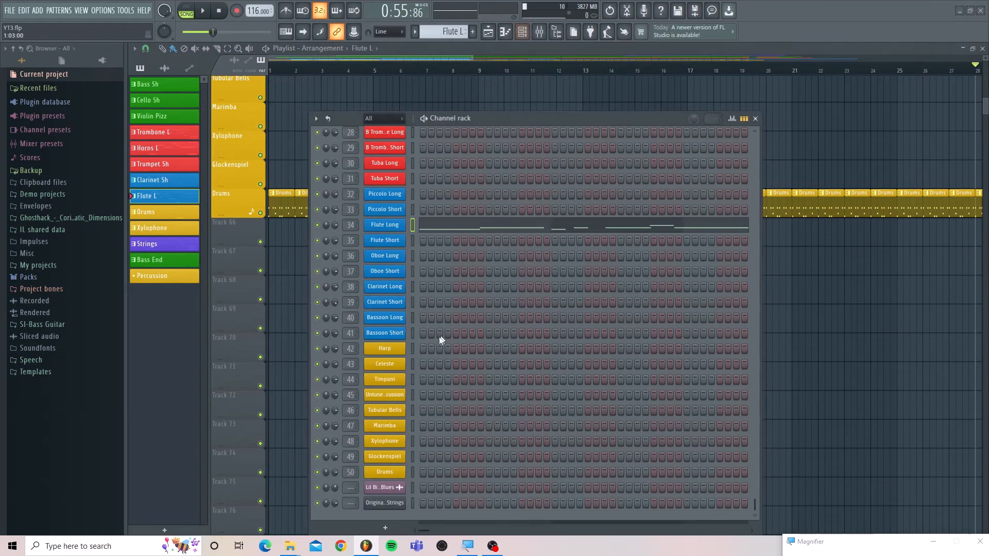
click(391, 395)
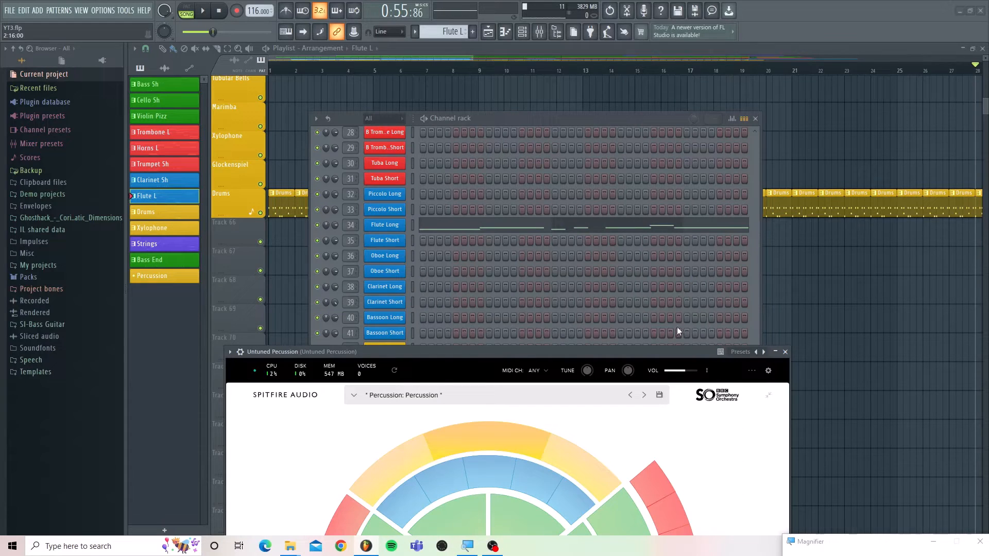
click(755, 118)
drag(605, 350, 630, 12)
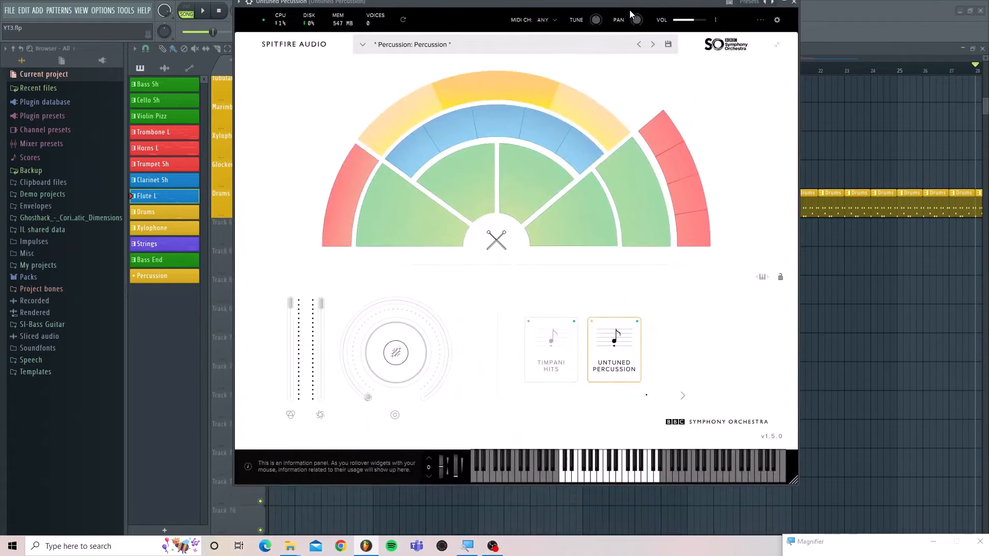
key(z)
key(x)
key(v)
key(n)
click(794, 2)
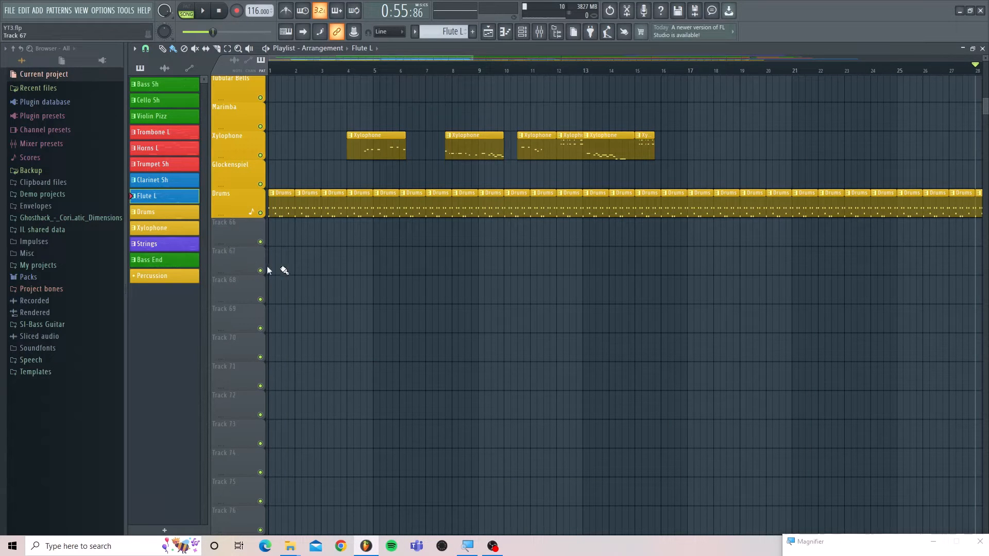
Place a Percussion pattern clip on the Untuned Percussion track from bar 1 to bar 24 and mute the Drums track
scroll(305, 276, up, 5)
mouse_move(175, 277)
mouse_down()
mouse_move(205, 272)
mouse_move(290, 193)
mouse_move(269, 206)
mouse_move(872, 207)
mouse_up()
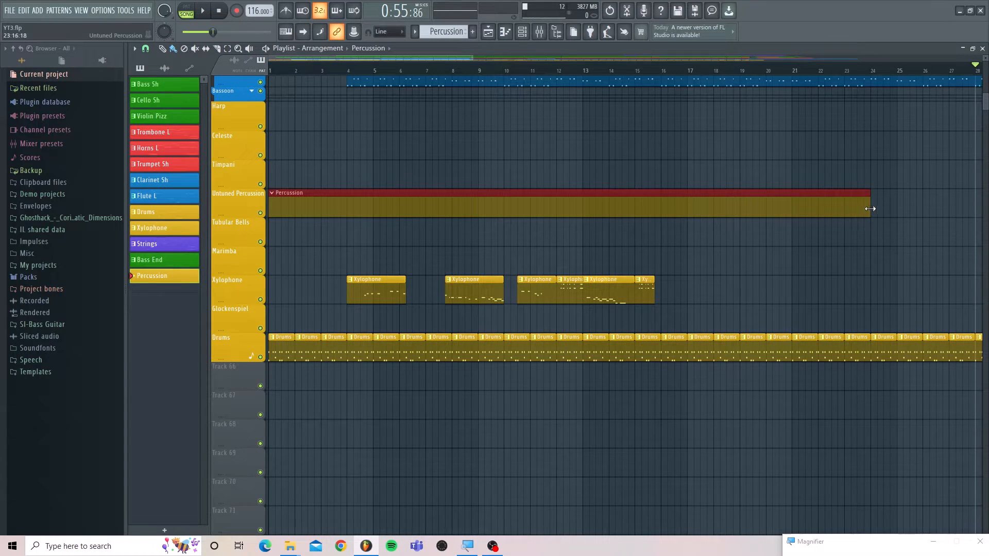
click(261, 358)
scroll(276, 198, up, 4)
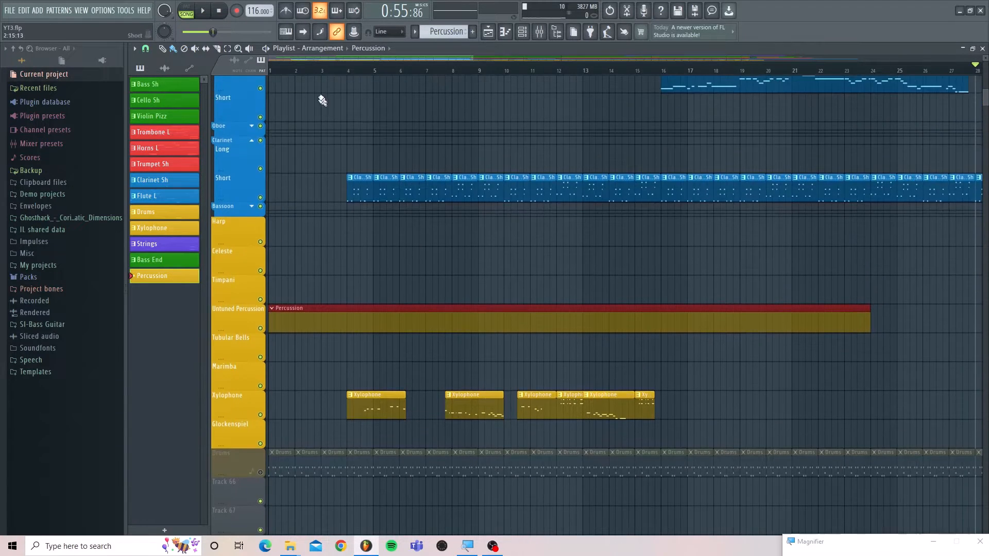
Rehearse over playback from bar 2 and record a percussion take into the Percussion pattern up to about bar 8
click(298, 71)
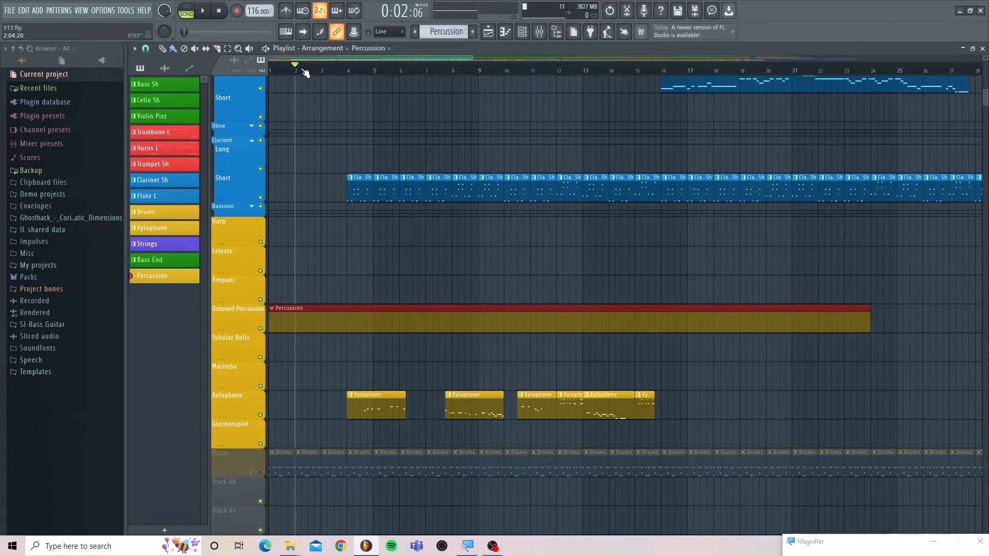
key(space)
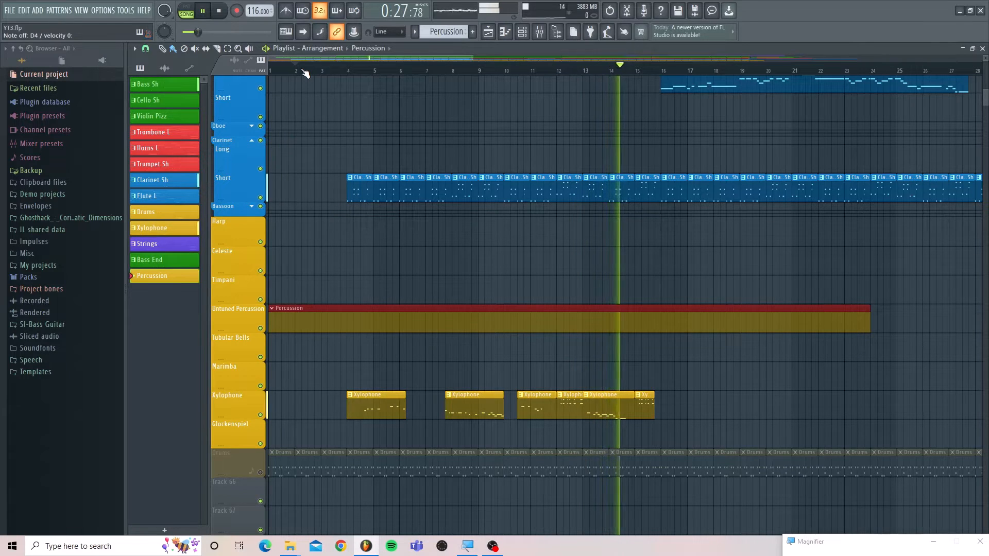
key(space)
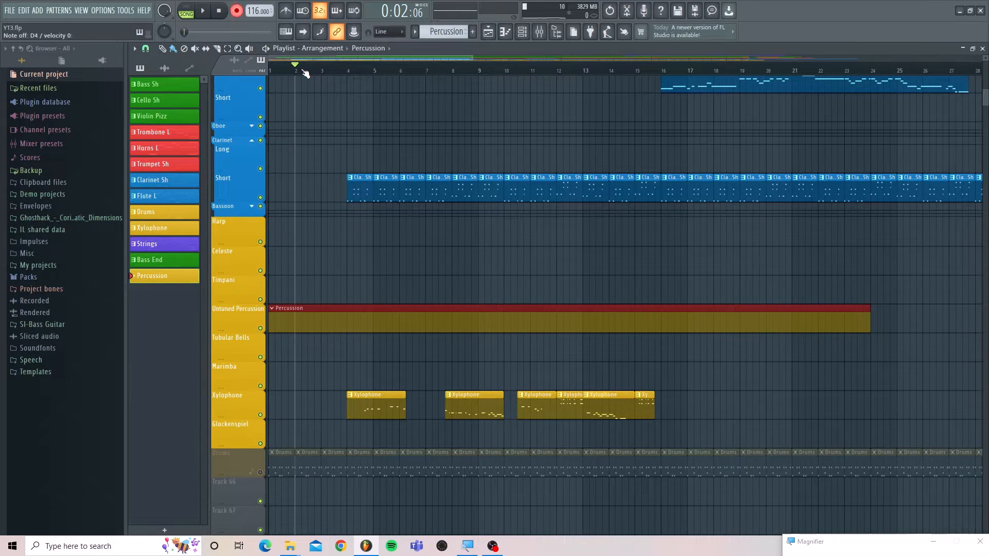
key(space)
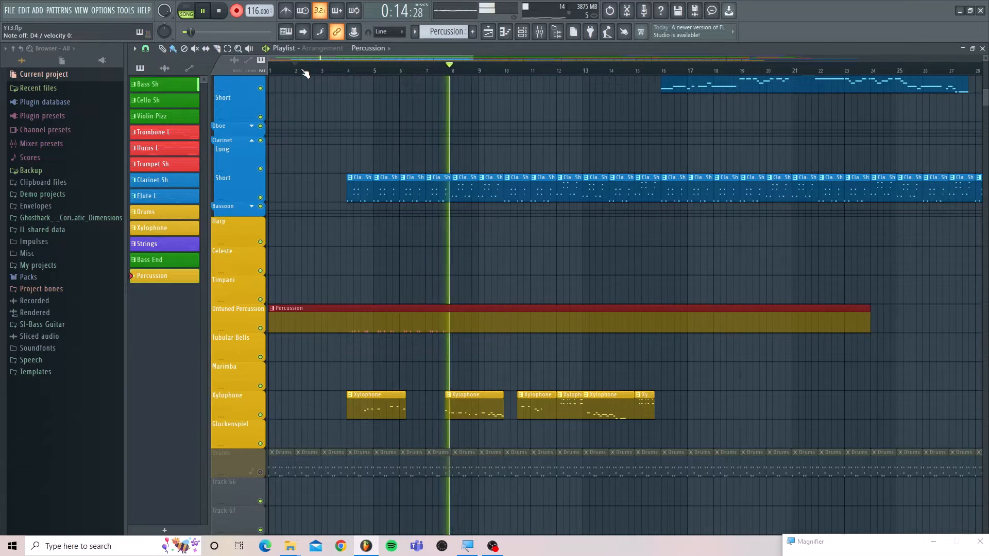
key(space)
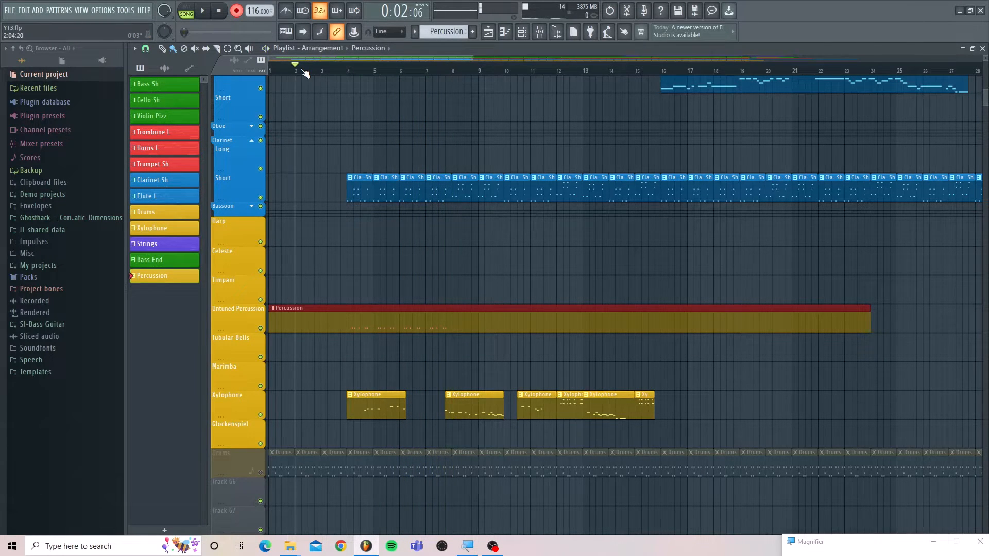
Inspect the recorded Untuned Percussion notes in the piano roll and play the take back from just before bar 4
double_click(382, 330)
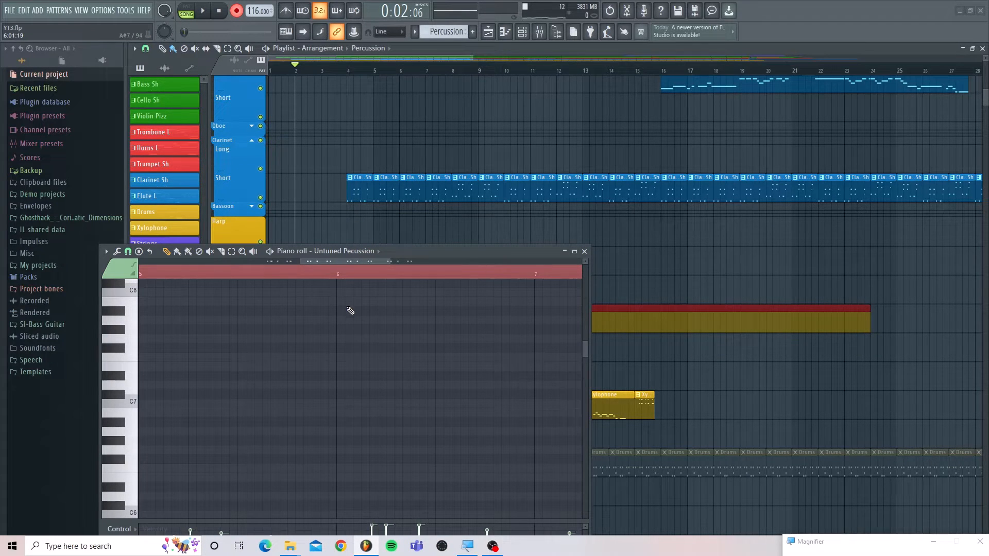
scroll(350, 310, down, 9)
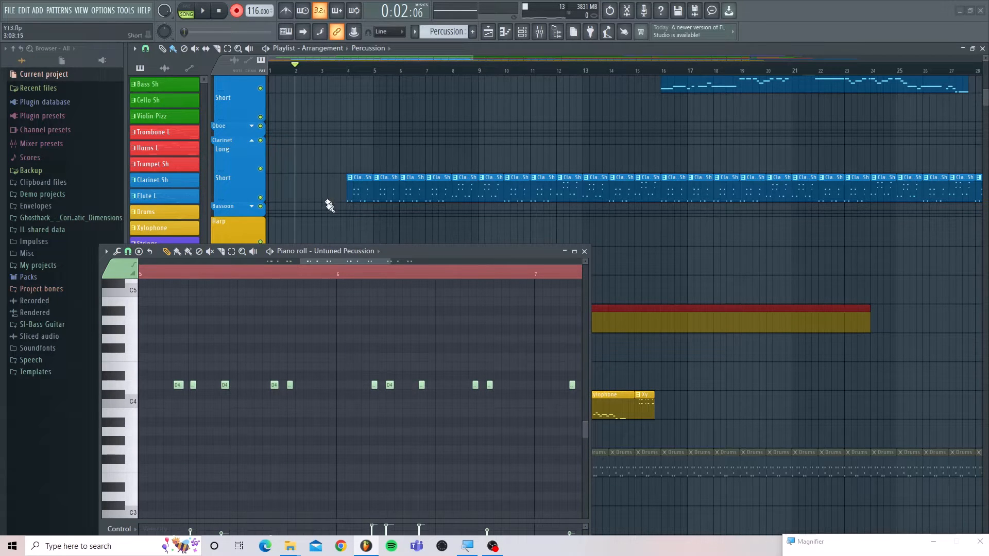
drag(354, 262, 392, 276)
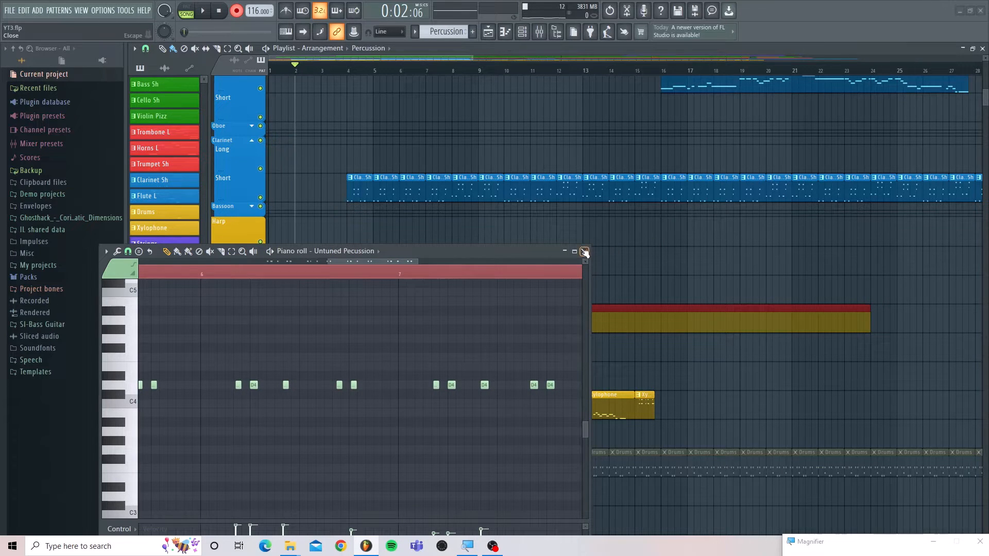
click(584, 251)
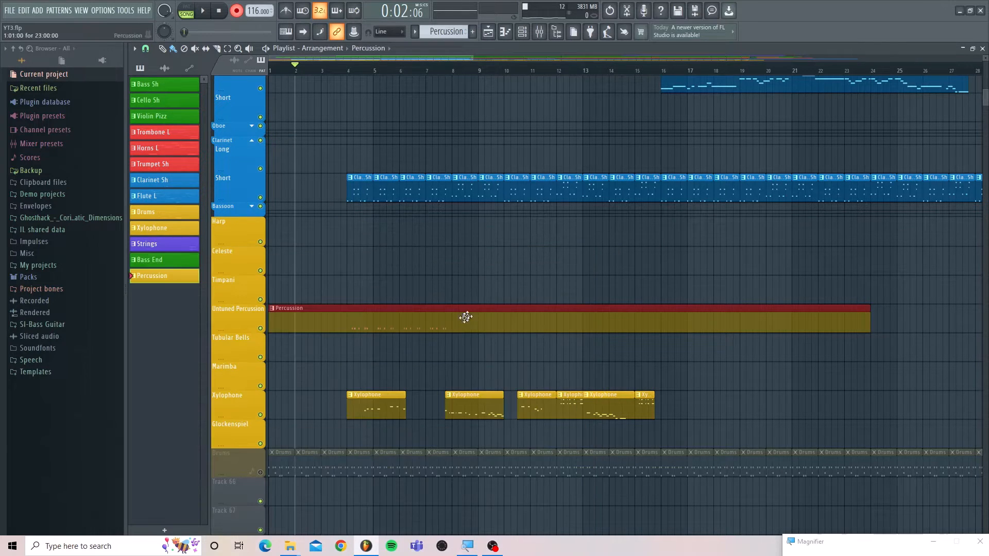
click(336, 73)
key(space)
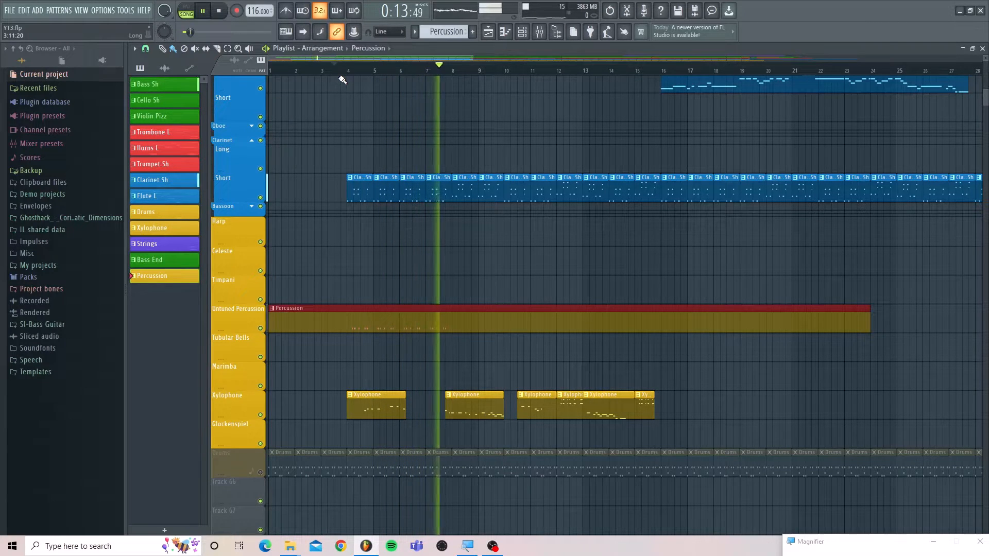
key(space)
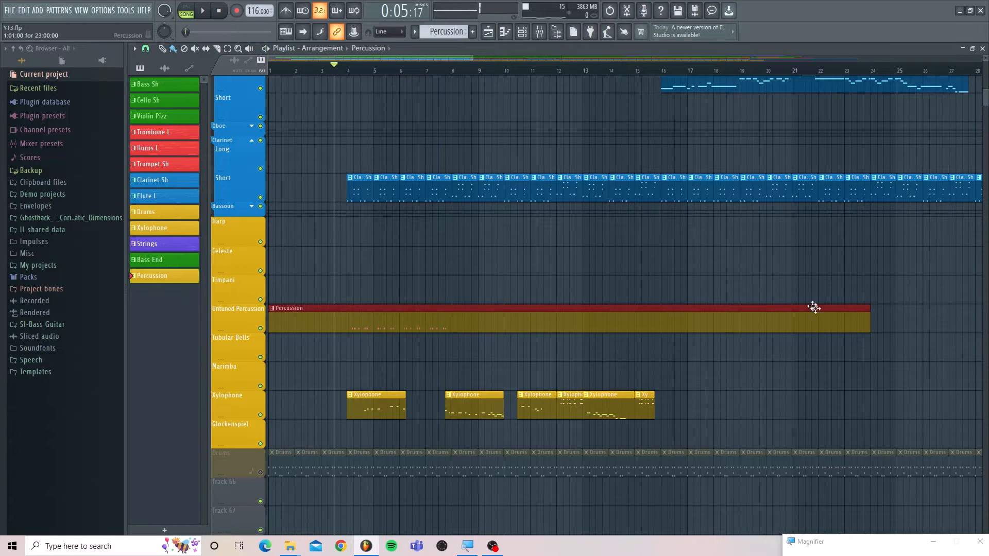
Trim the Percussion clip to span bars 4 to 8 and repeat it along the Untuned Percussion track past bar 28
drag(872, 320, 452, 309)
drag(271, 315, 348, 313)
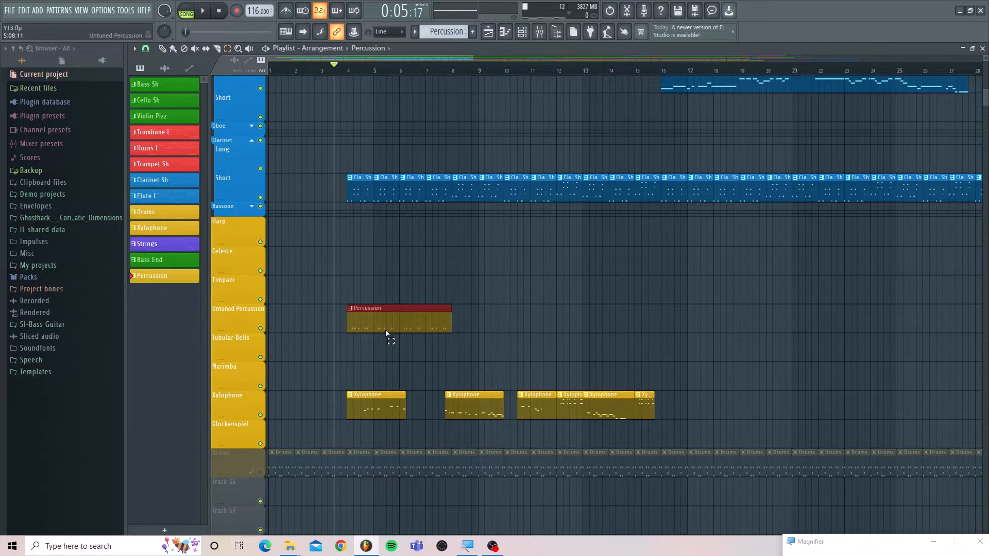
key(ctrl+b)
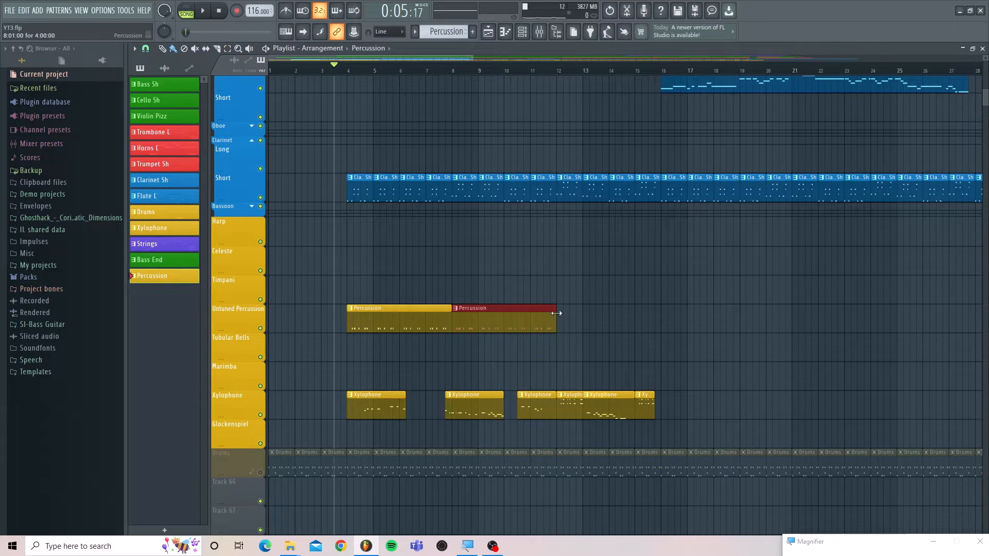
drag(560, 313, 982, 327)
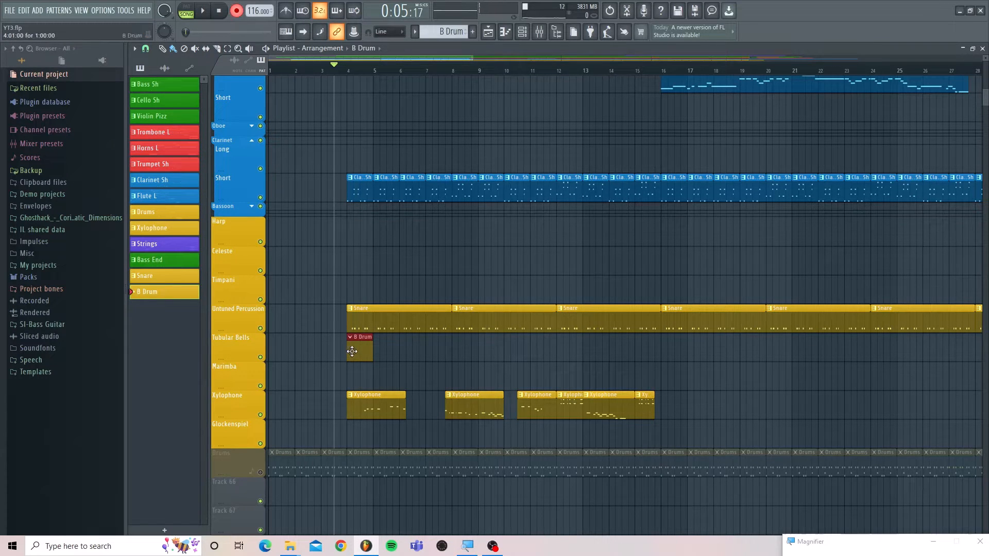
Turn on the metronome and rehearse the B Drum part over playback from the start of the song
click(287, 12)
key(space)
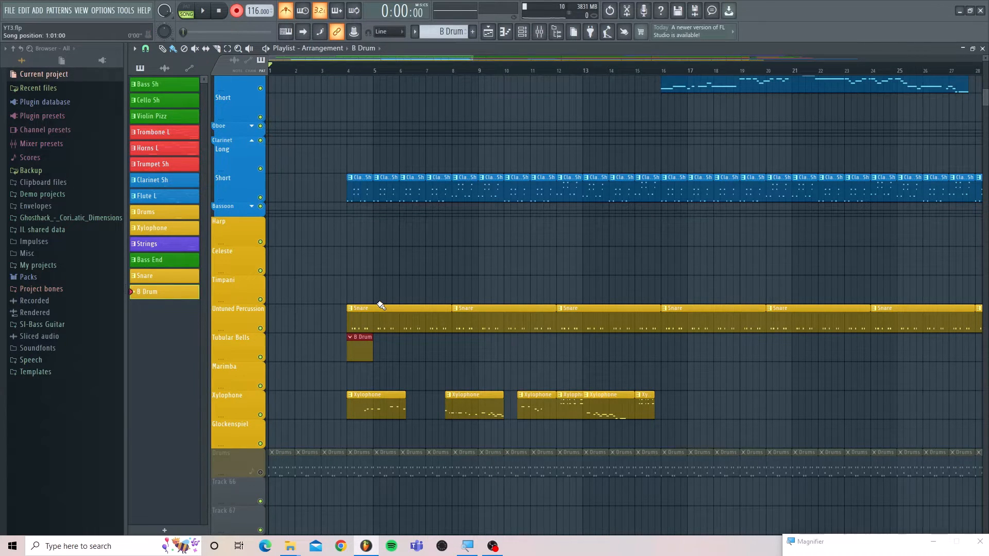
key(space)
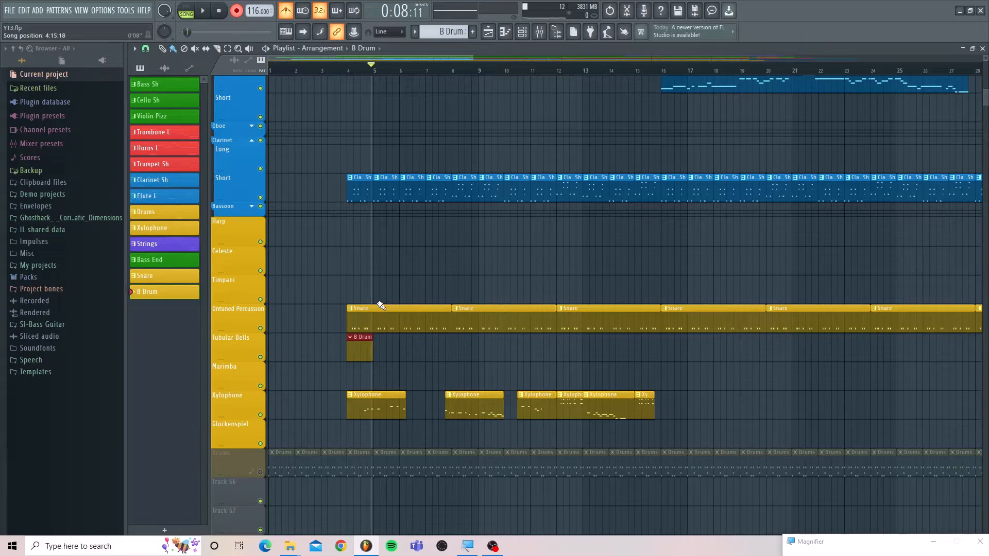
key(space)
key(space)
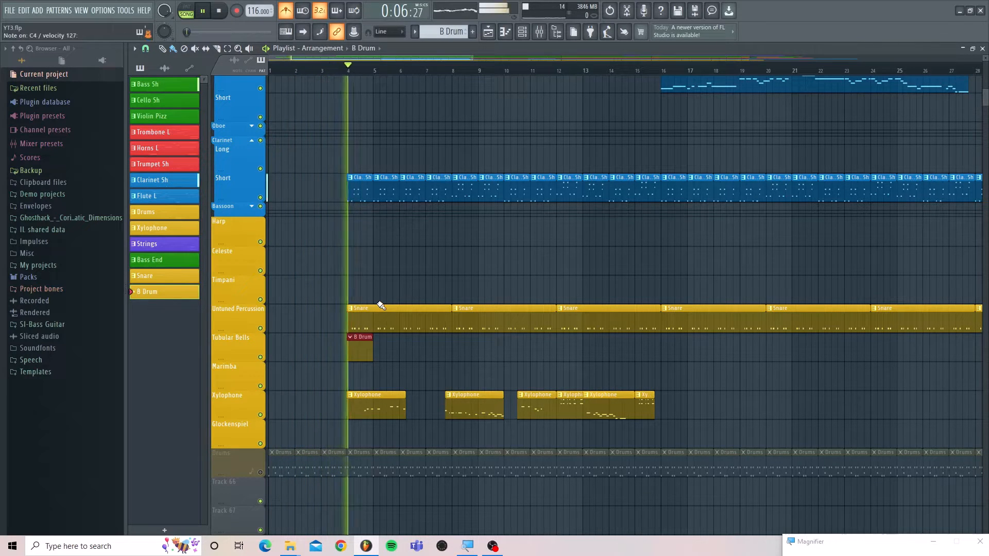
key(space)
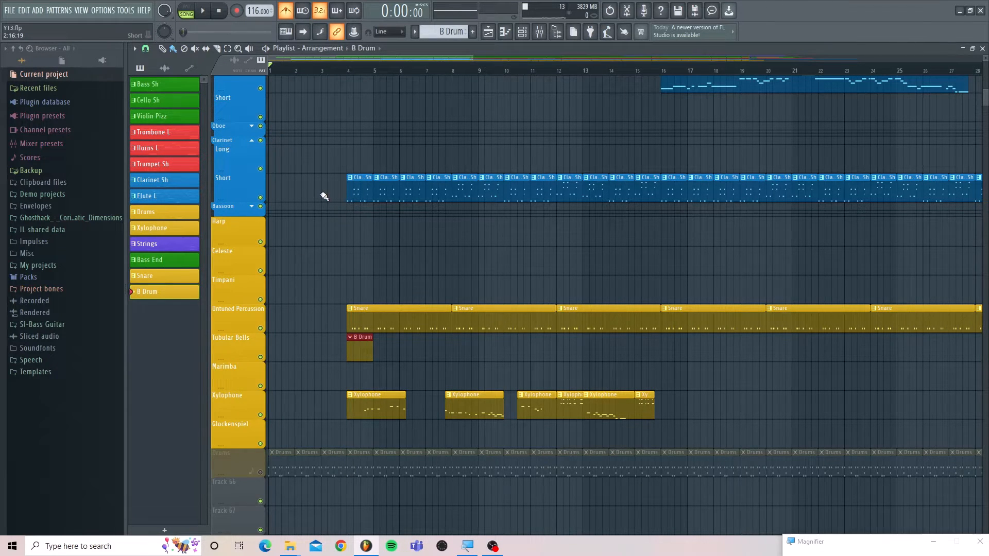
Record a single bass drum hit at bar 4 into the B Drum pattern and open the pattern in the piano roll
key(space)
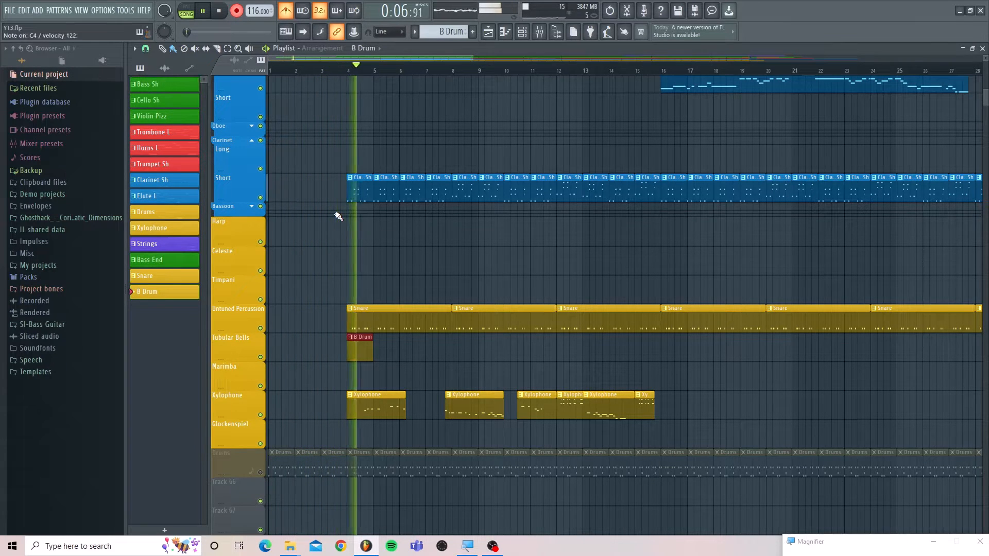
key(space)
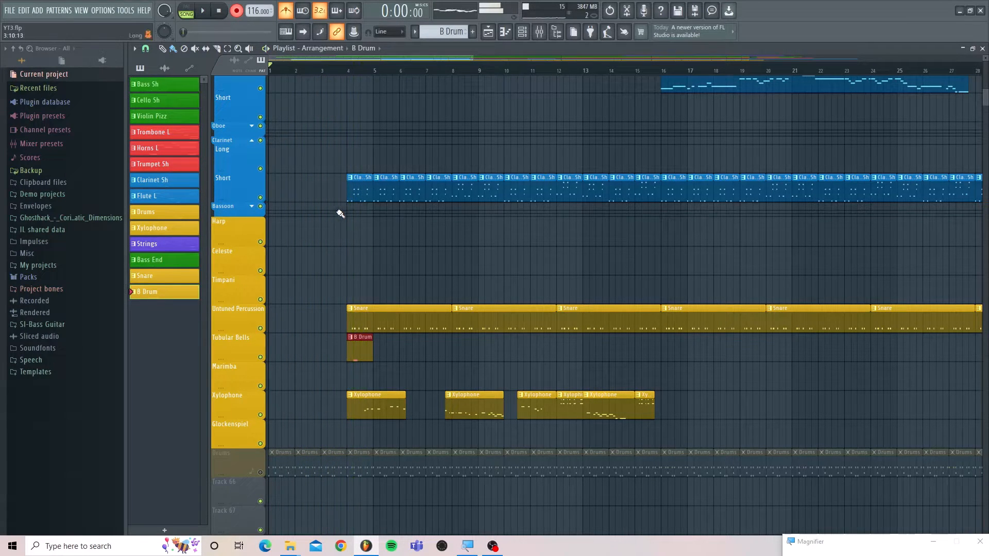
double_click(365, 348)
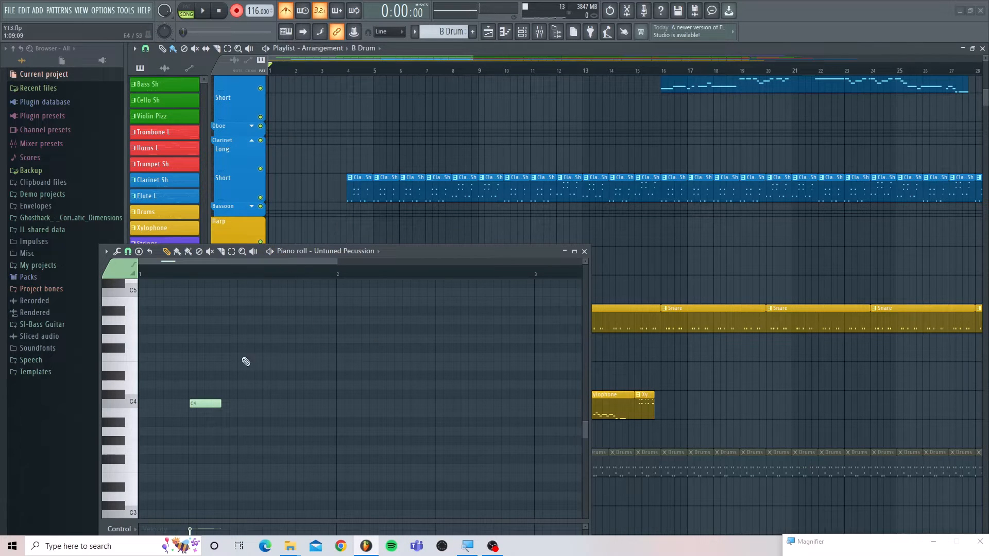
Set the piano roll snap to Line, align the C4 bass drum note with the start of bar 1 and close the piano roll
drag(212, 402, 192, 402)
click(128, 251)
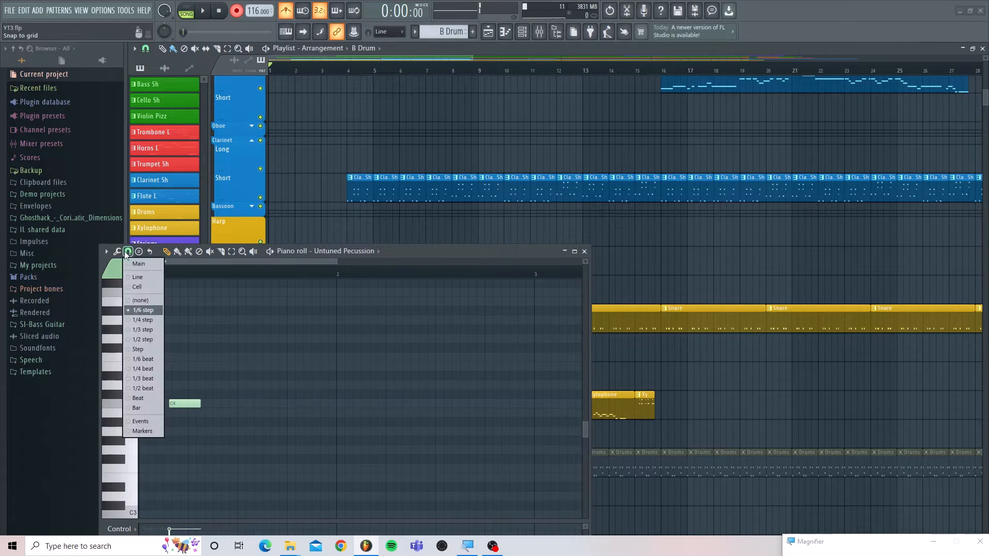
click(138, 278)
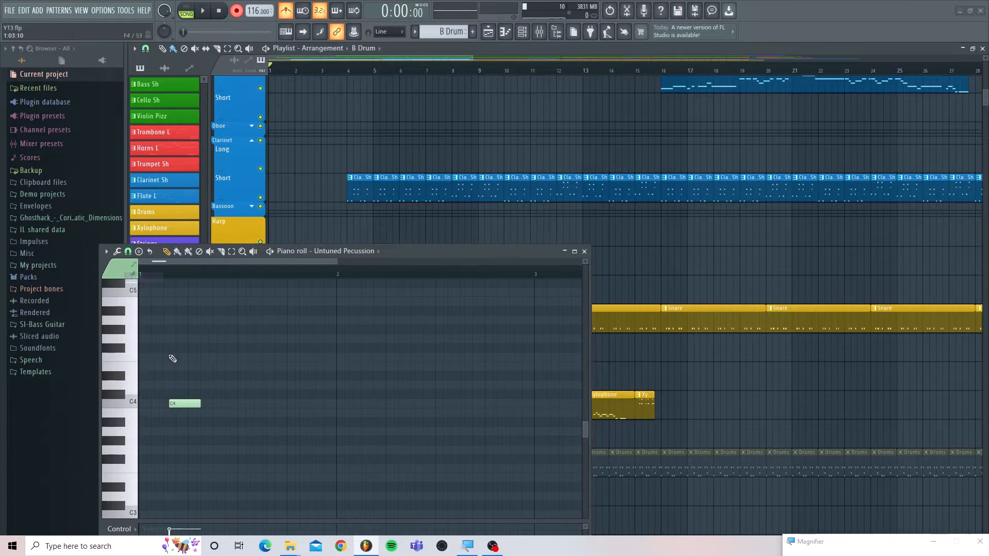
drag(180, 404, 147, 405)
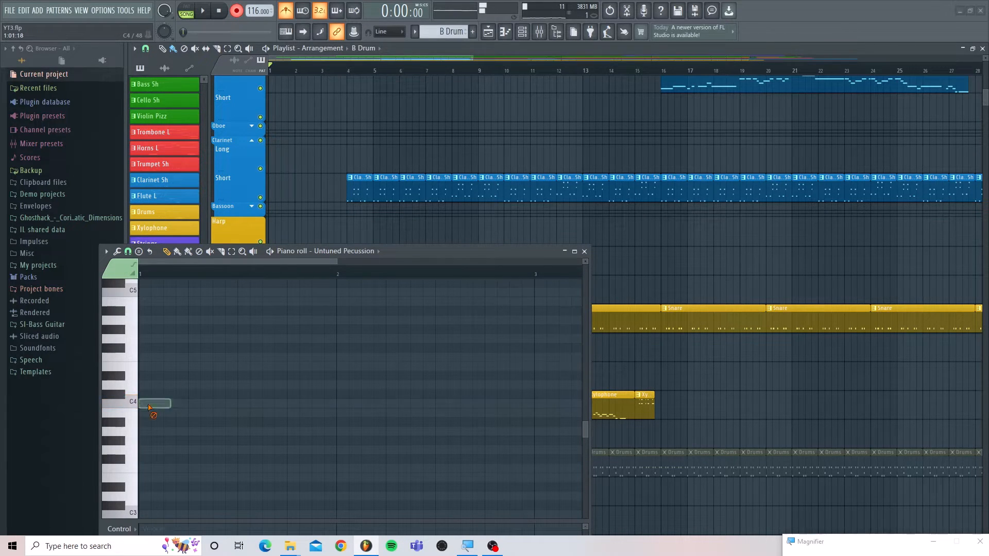
right_click(142, 406)
click(145, 405)
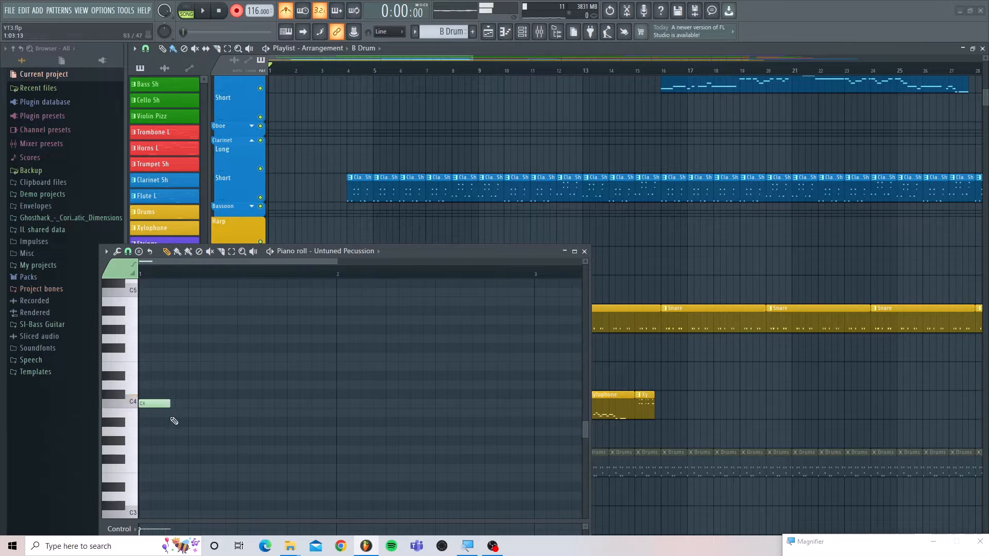
click(584, 252)
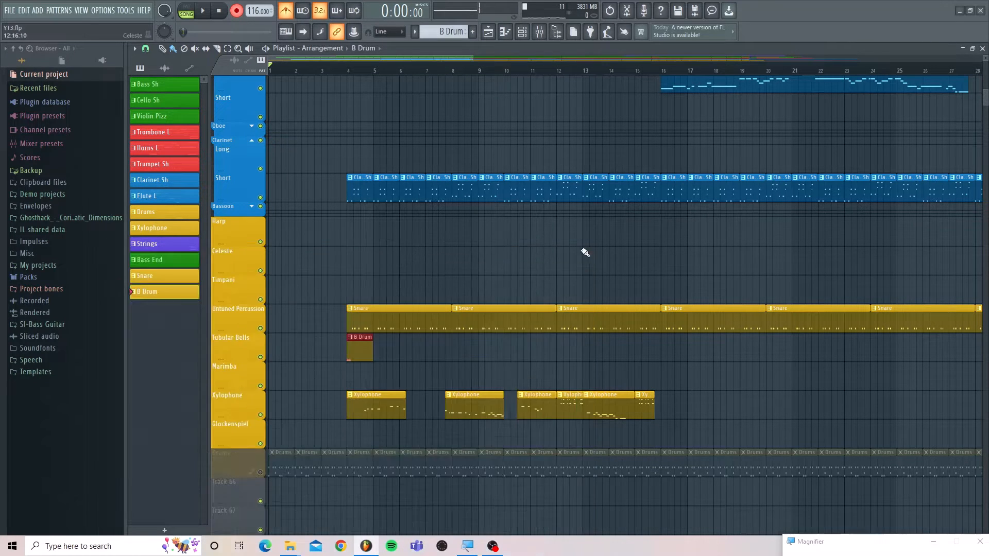
Move the B Drum clip from bar 4 to bar 8 during playback and place further copies at bars 12 and 16
mouse_move(358, 357)
mouse_down()
mouse_move(679, 354)
mouse_move(340, 363)
mouse_move(356, 364)
mouse_up()
key(space)
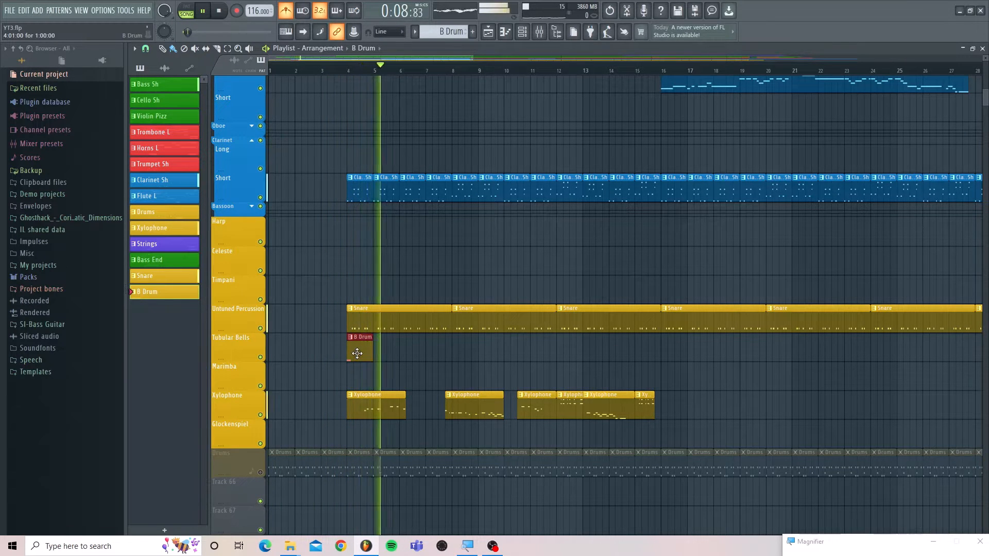
drag(359, 358, 462, 361)
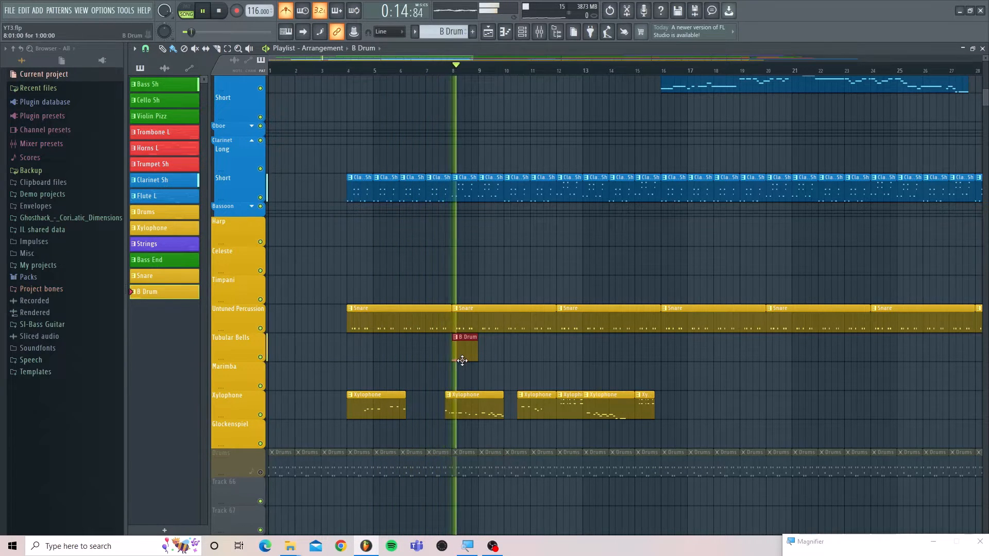
click(561, 354)
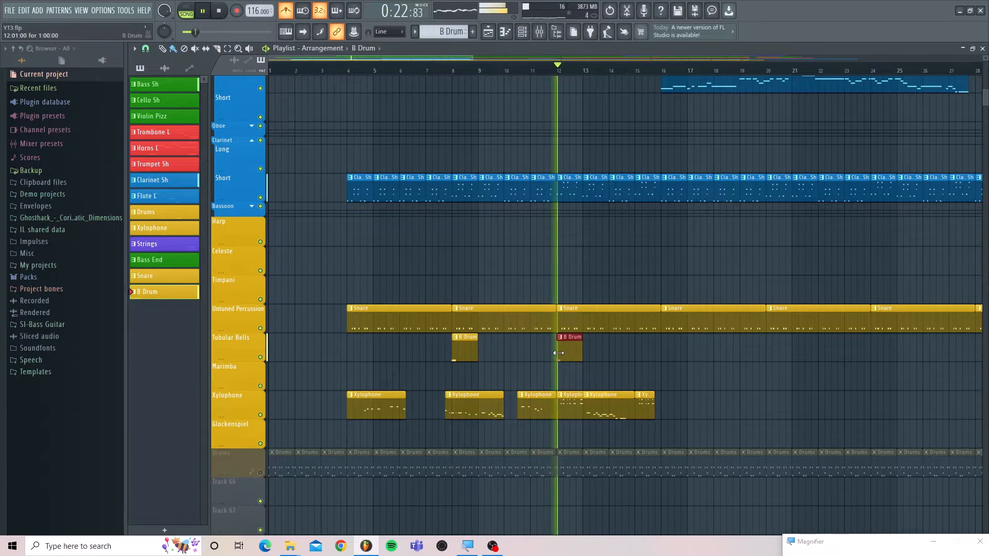
click(665, 352)
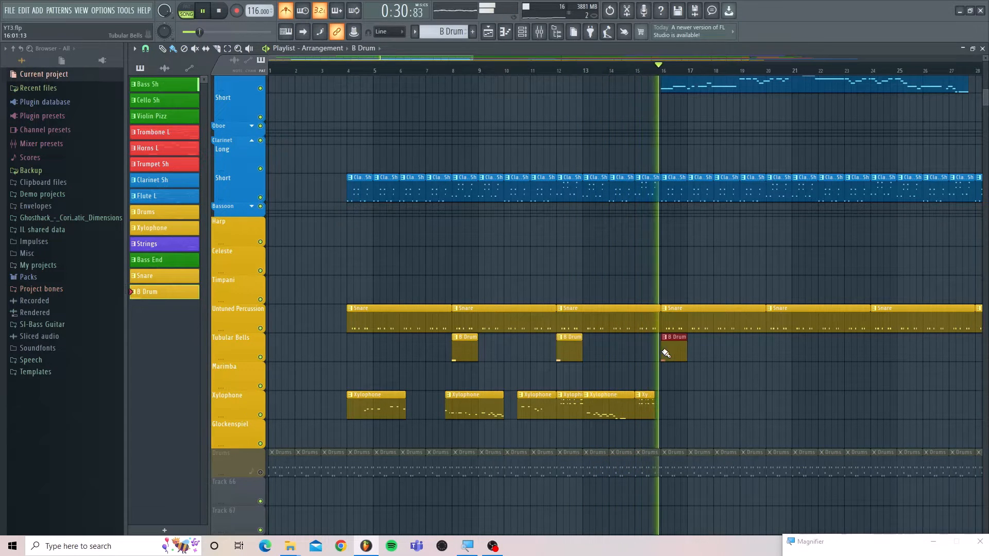
key(space)
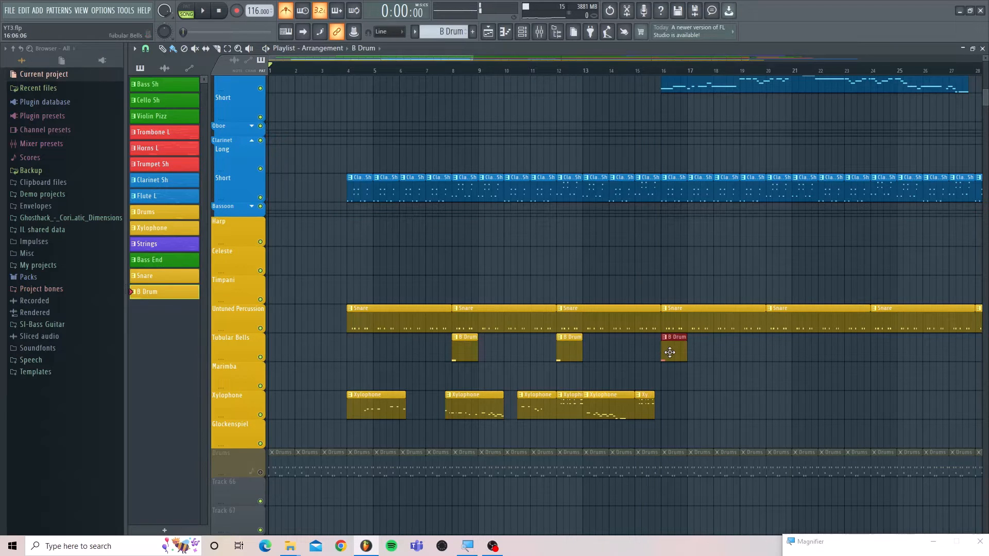
Make a double hit from two one-beat B Drum clips just before and on bar 16, and play it back from bar 15
drag(668, 352, 672, 356)
key(ctrl+b)
click(643, 72)
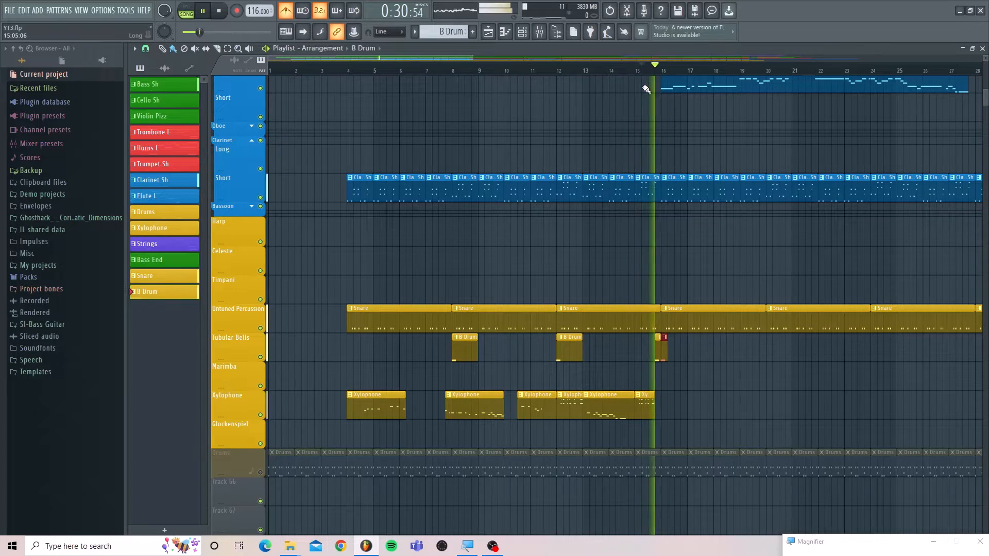
key(space)
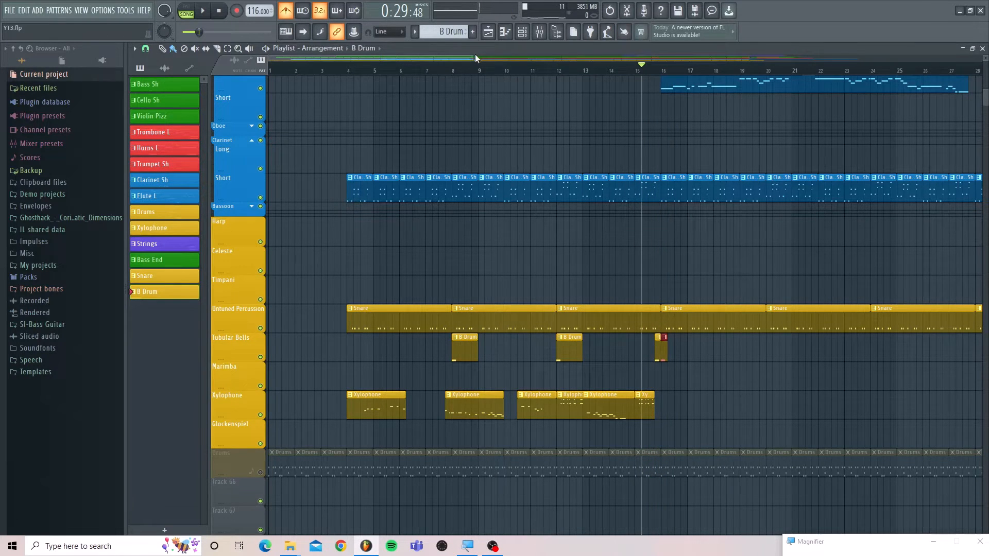
Shorten the B Drum clip before bar 16 to two steps, move it directly against bar 16 and audition the double hit
drag(473, 56, 438, 69)
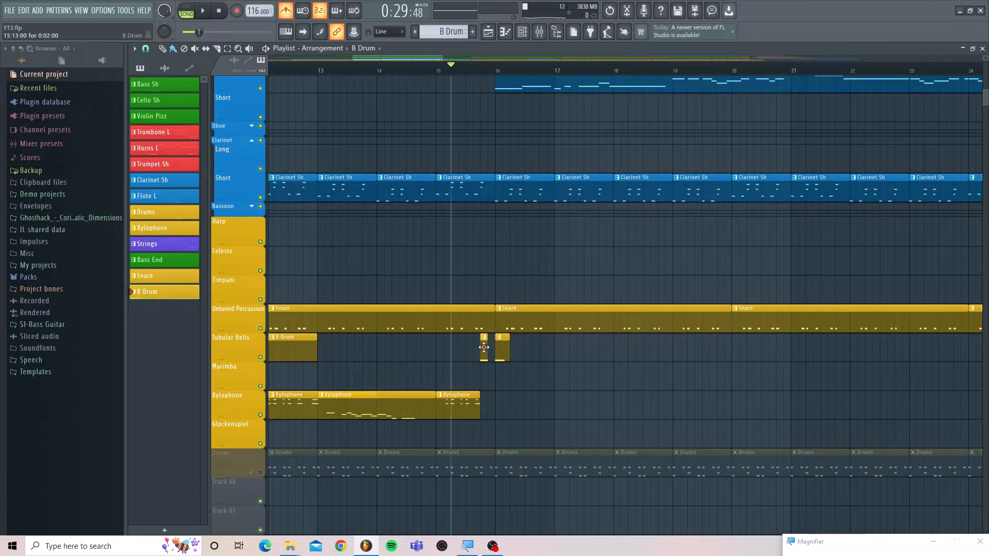
drag(483, 347, 491, 347)
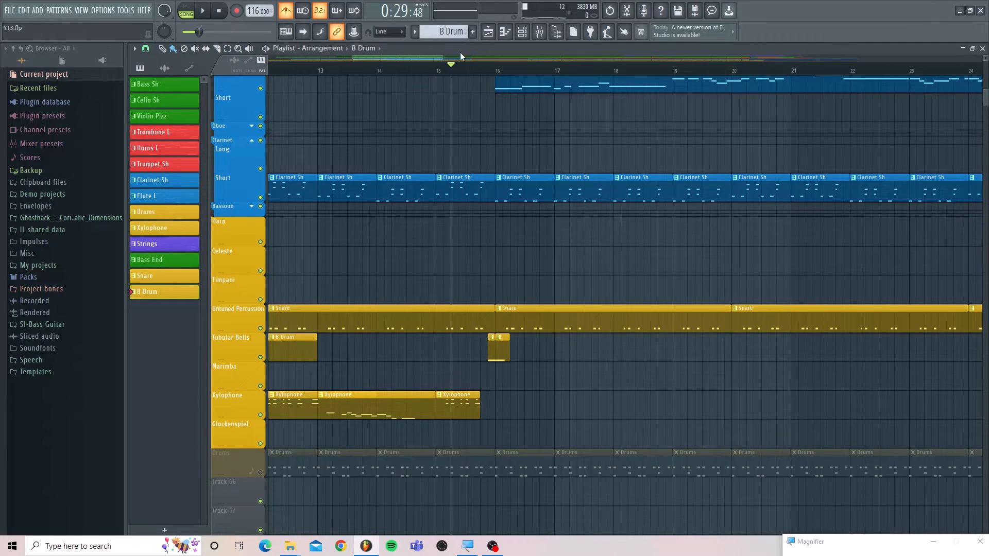
key(space)
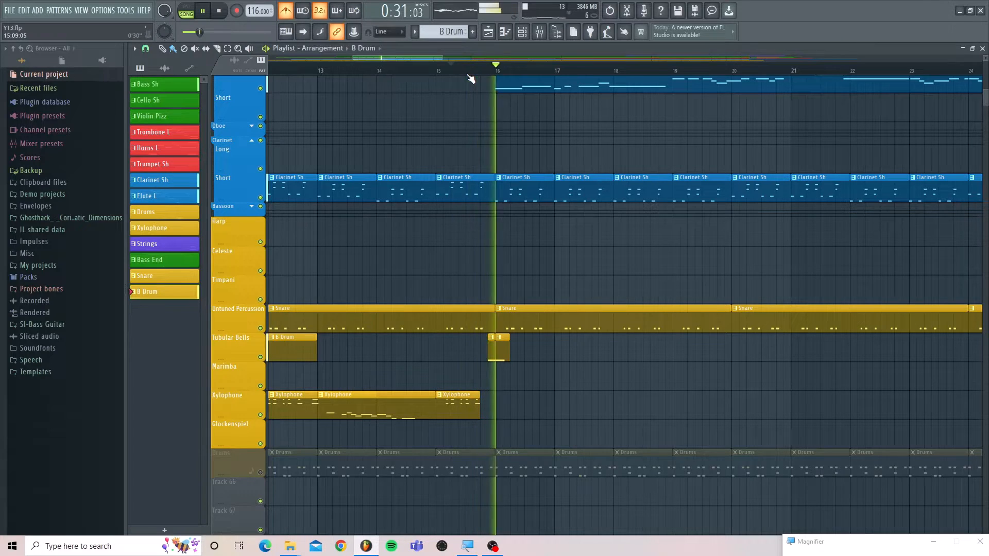
key(space)
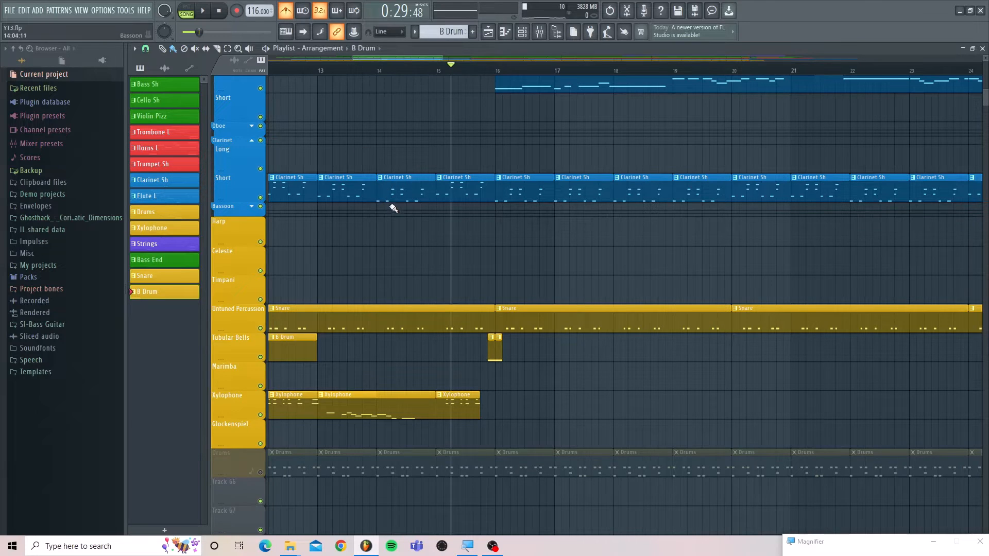
Place B Drum clips at bars 20, 24 and 28, in line with the starts of the Snare clips
scroll(394, 208, down, 3)
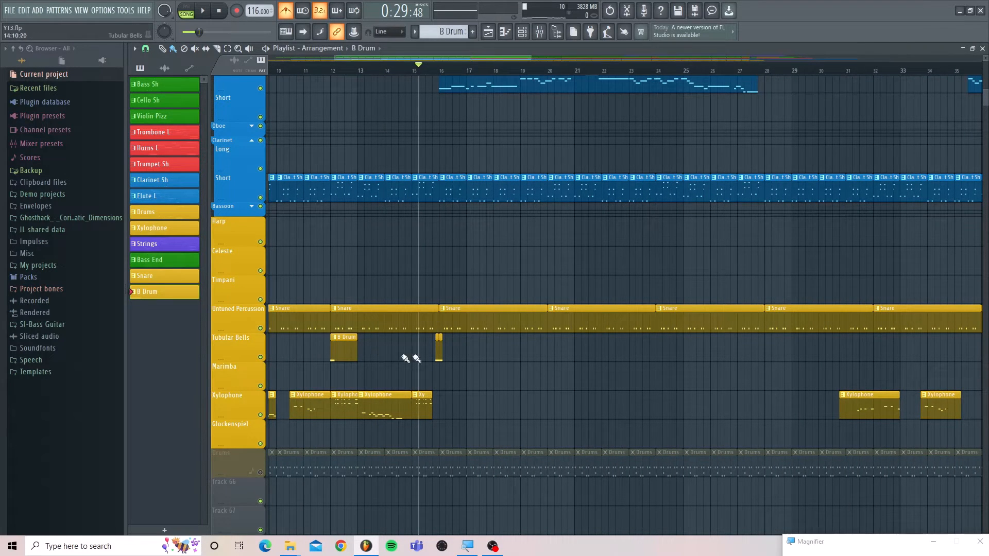
click(552, 348)
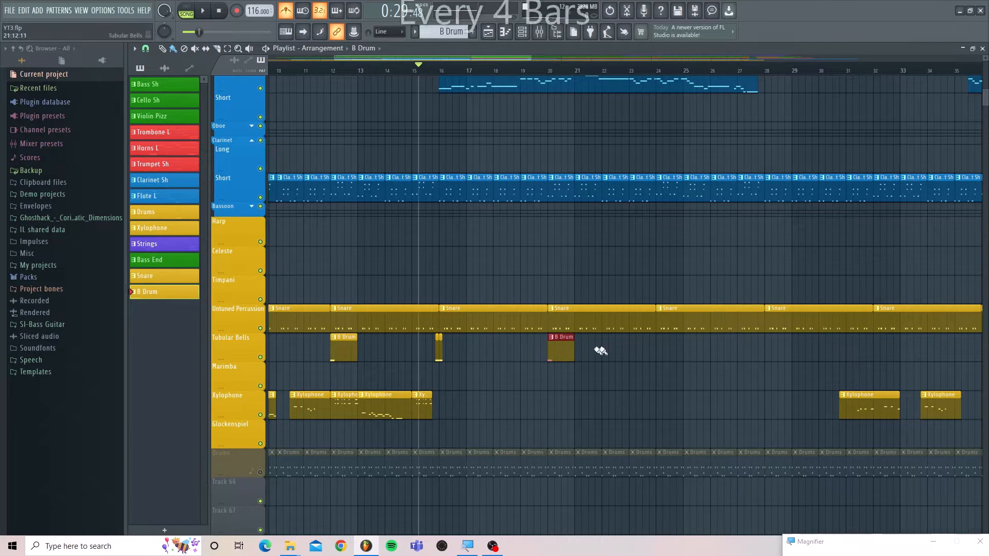
click(663, 351)
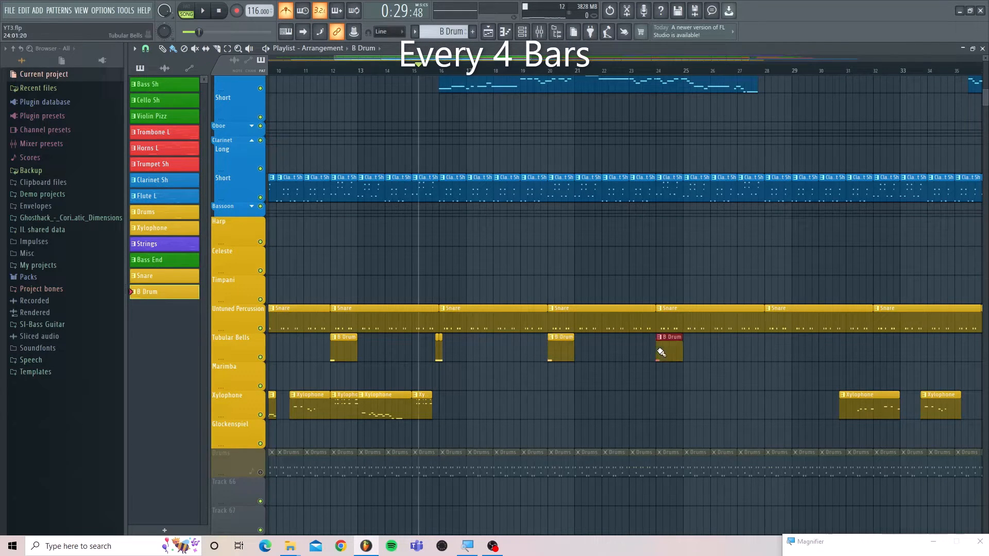
click(766, 349)
Shorten the bar 28 B Drum clip to two steps, move it directly before bar 28 and duplicate it onto bar 28
scroll(766, 339, up, 3)
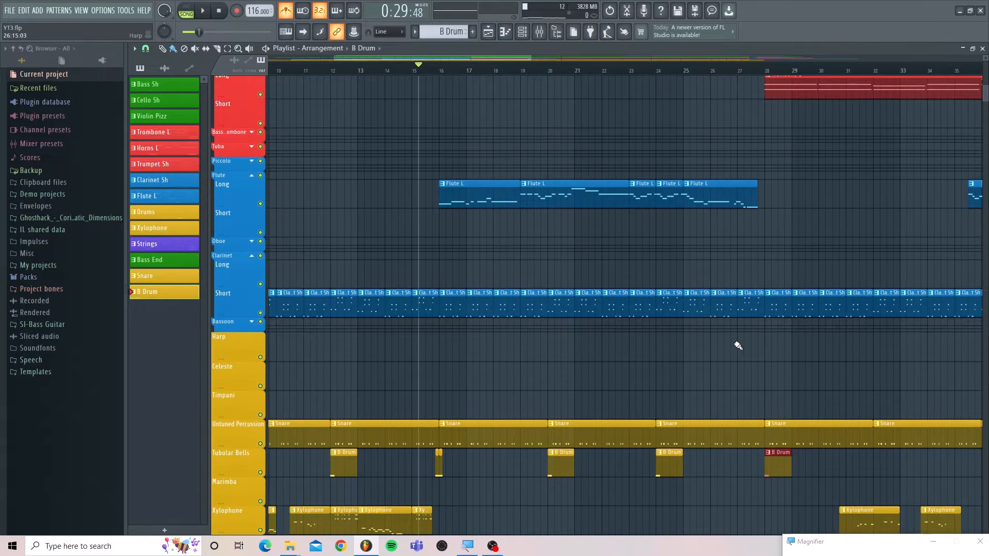
scroll(737, 345, up, 10)
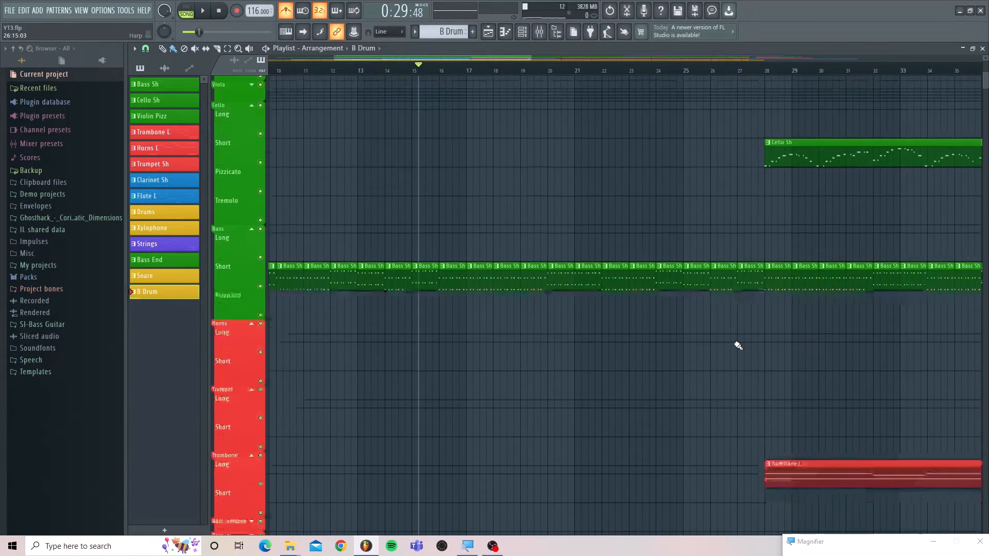
scroll(737, 346, down, 10)
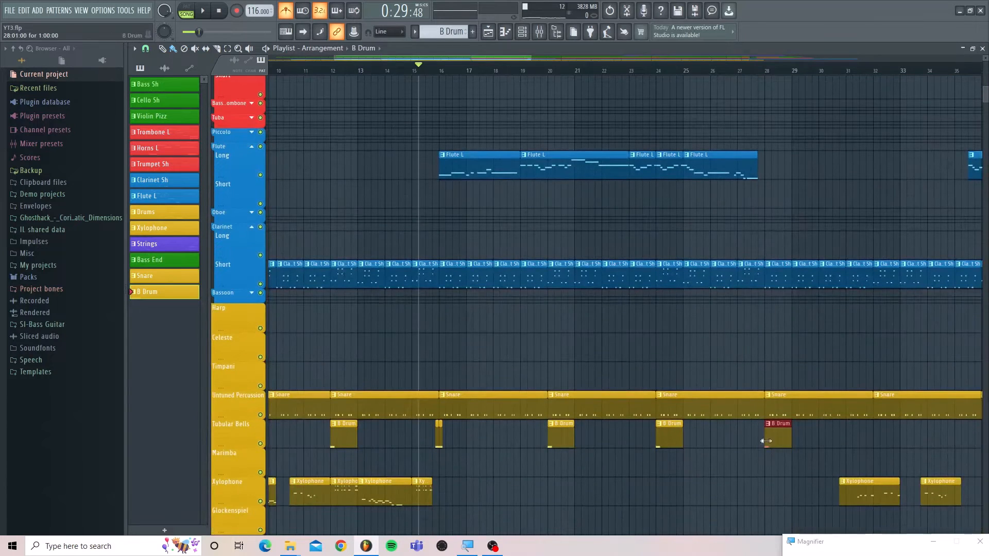
scroll(778, 397, up, 5)
scroll(779, 393, down, 5)
drag(790, 438, 769, 439)
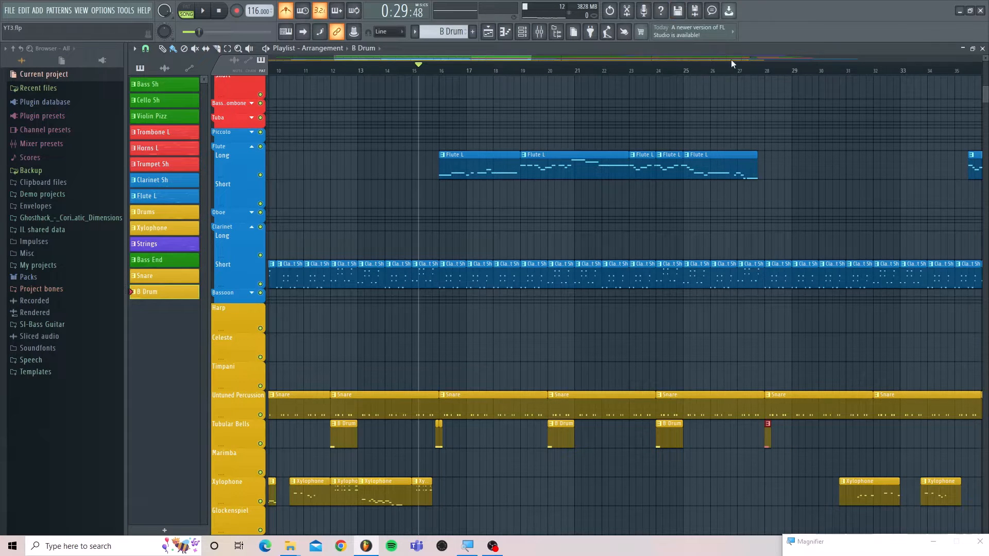
scroll(425, 146, up, 4)
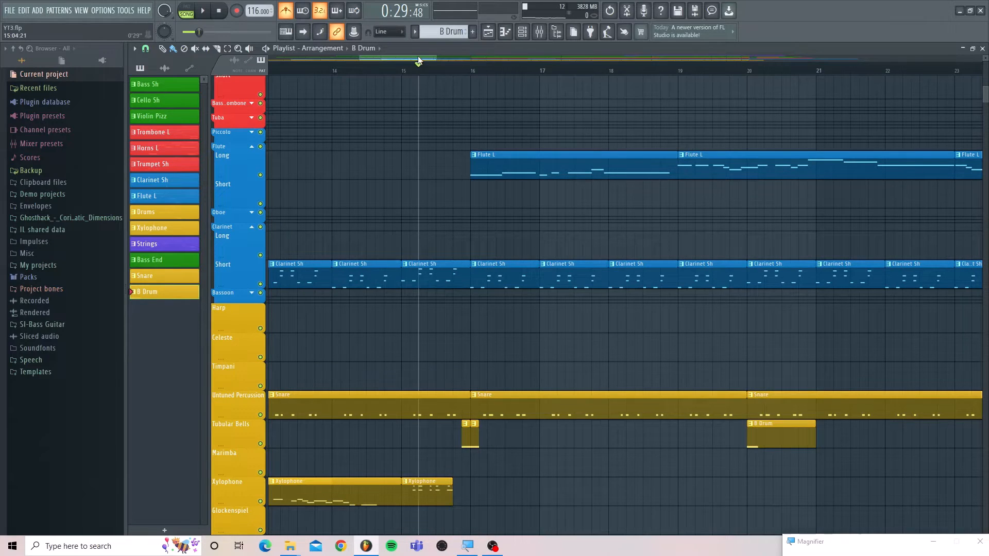
scroll(417, 56, down, 7)
scroll(418, 56, down, 4)
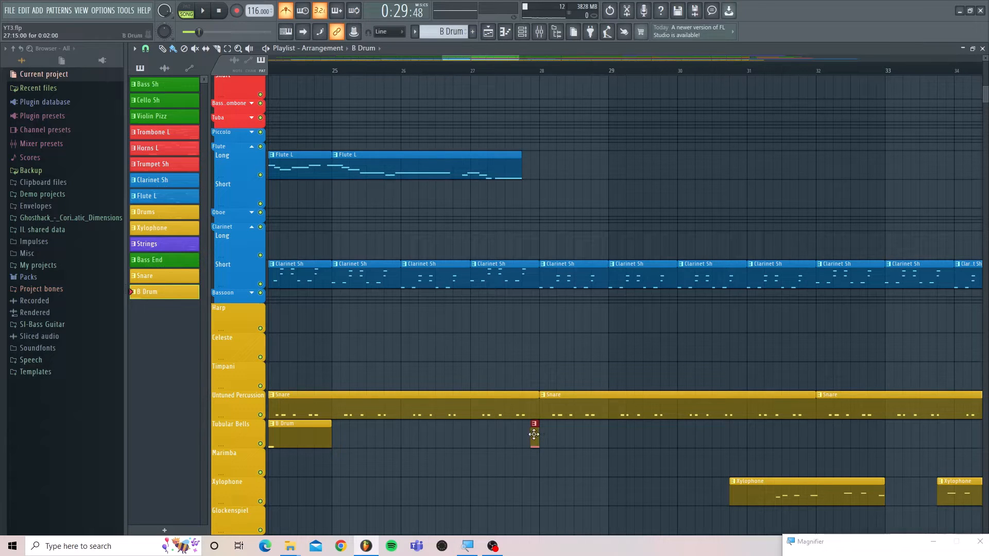
key(ctrl+b)
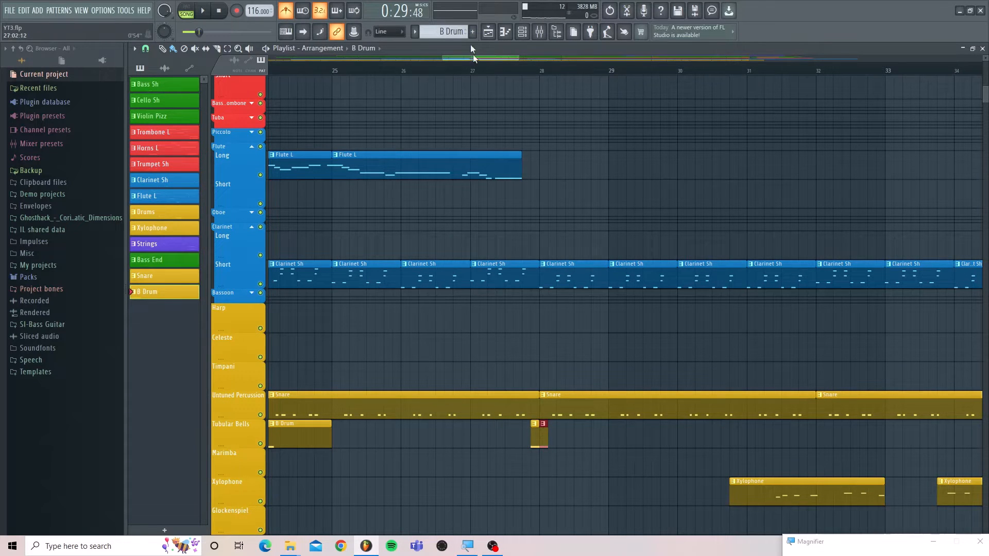
Play back the bass drum double hit leading into bar 28, starting from the middle of bar 27
click(497, 73)
key(space)
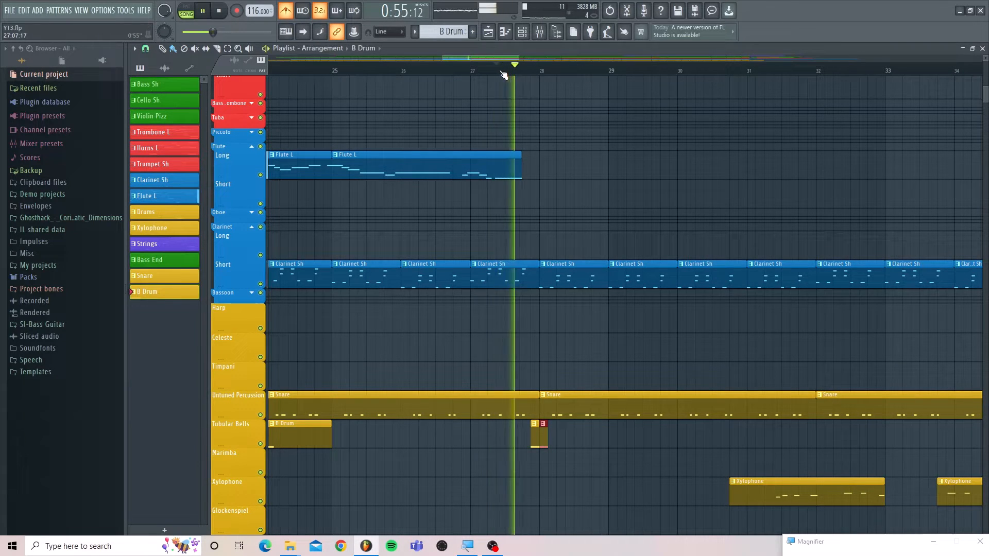
key(space)
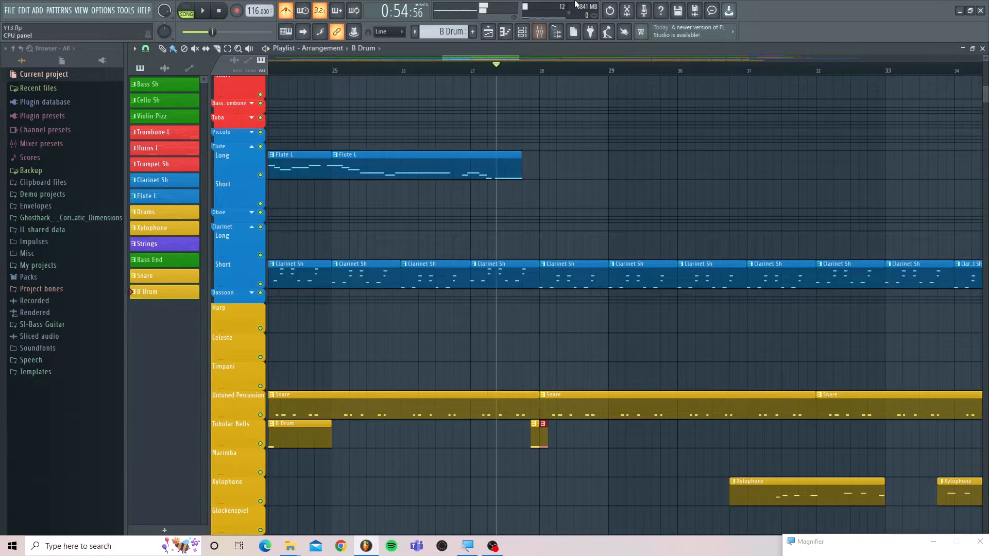
Rehearse live percussion notes over playback around bars 14 to 16 with the Snare pattern selected
drag(494, 56, 503, 59)
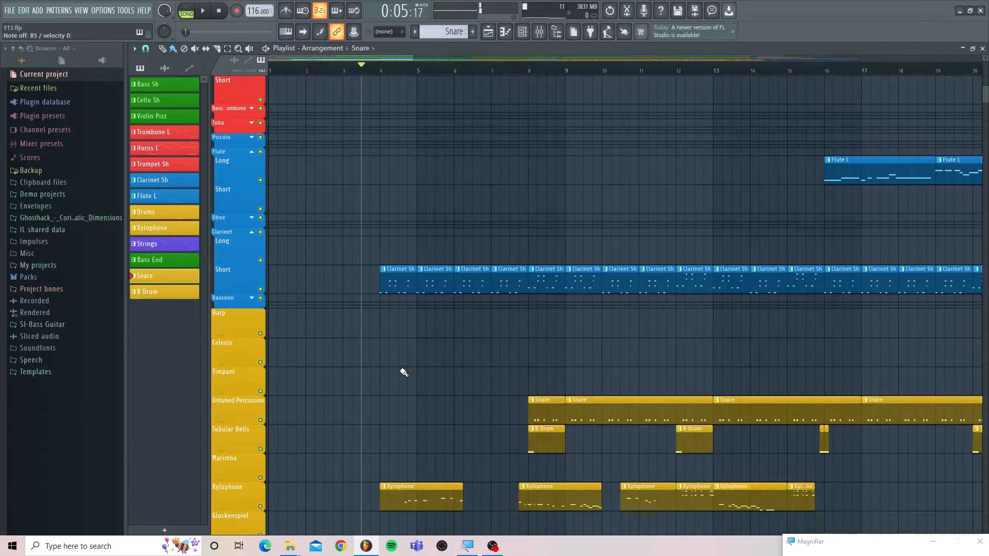
key(space)
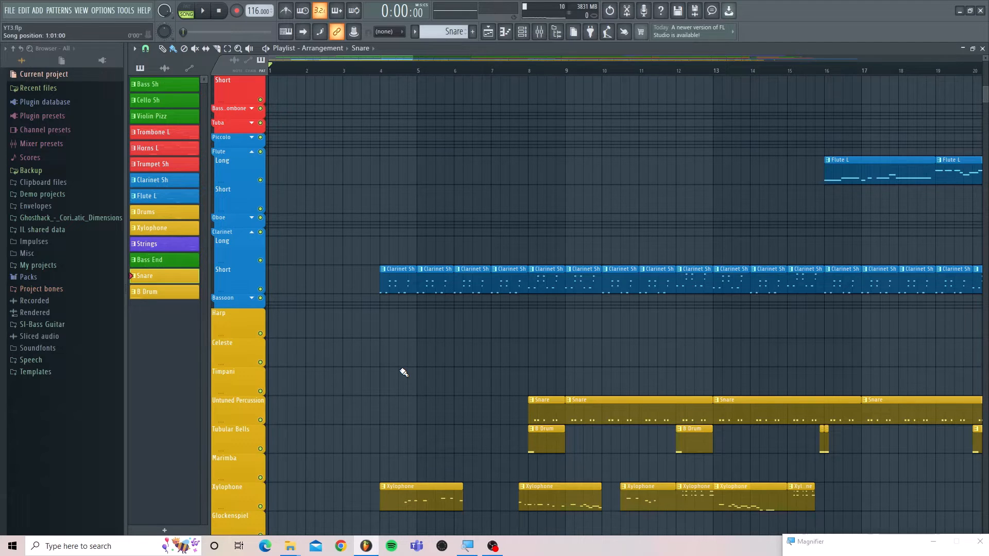
key(space)
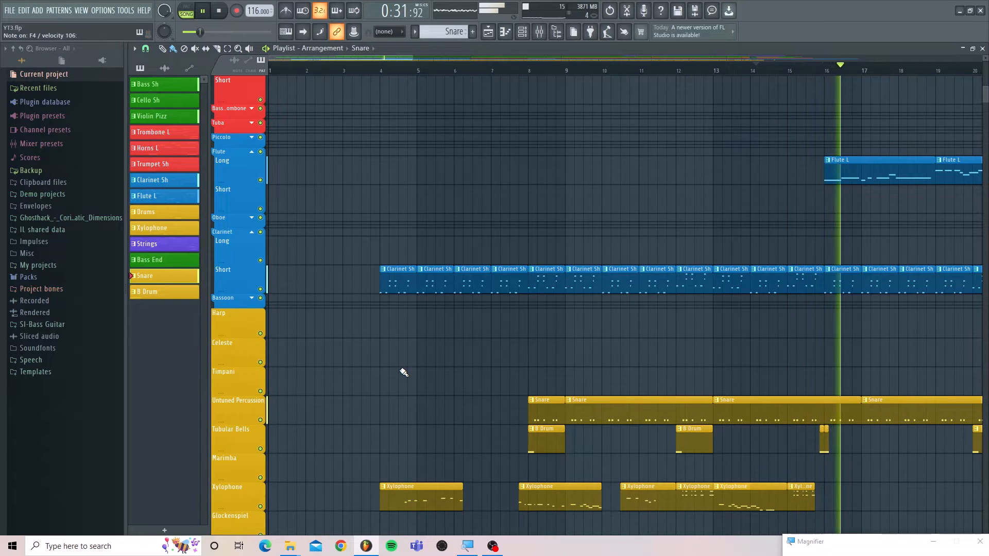
key(space)
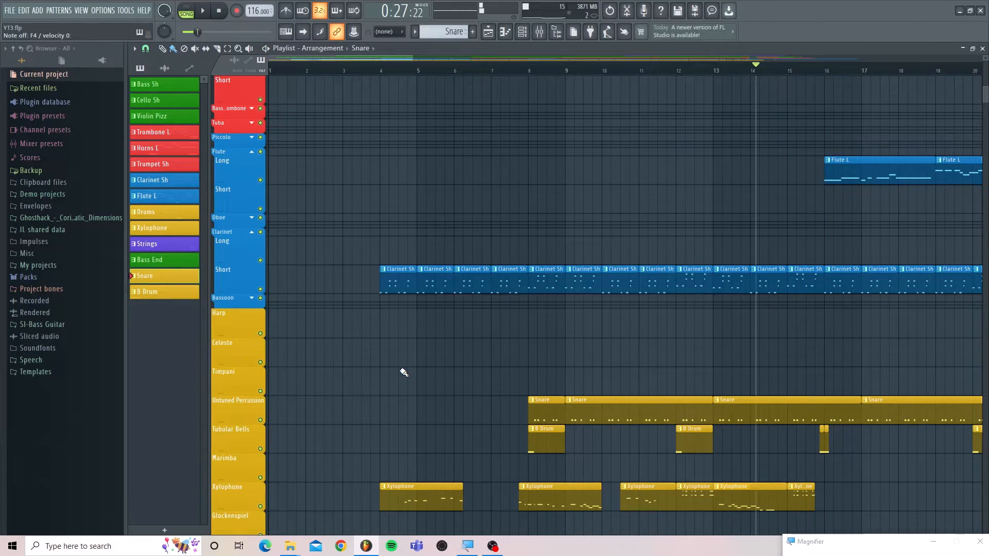
Record cymbal notes live into the Cymbal pattern over playback from bar 14 to just past bar 20
scroll(443, 366, down, 2)
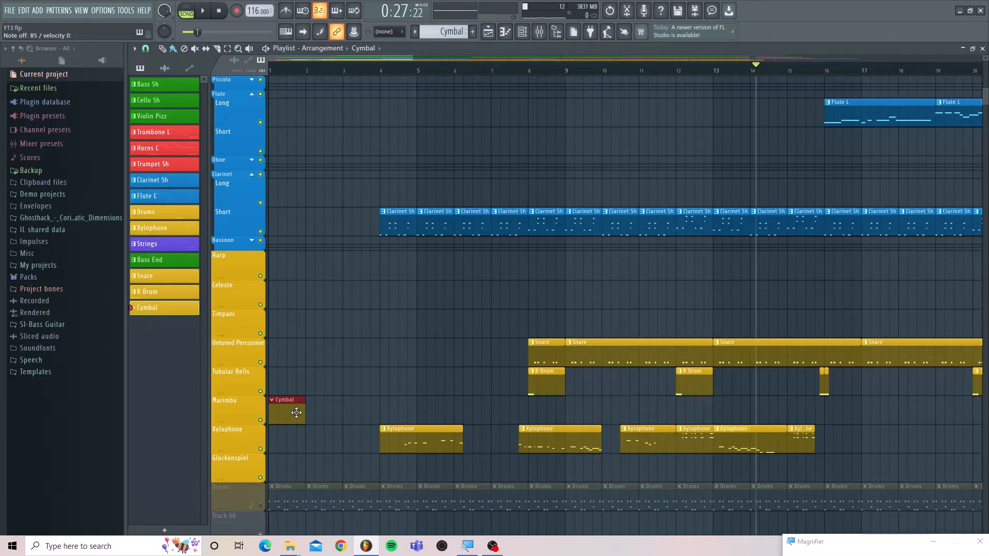
key(space)
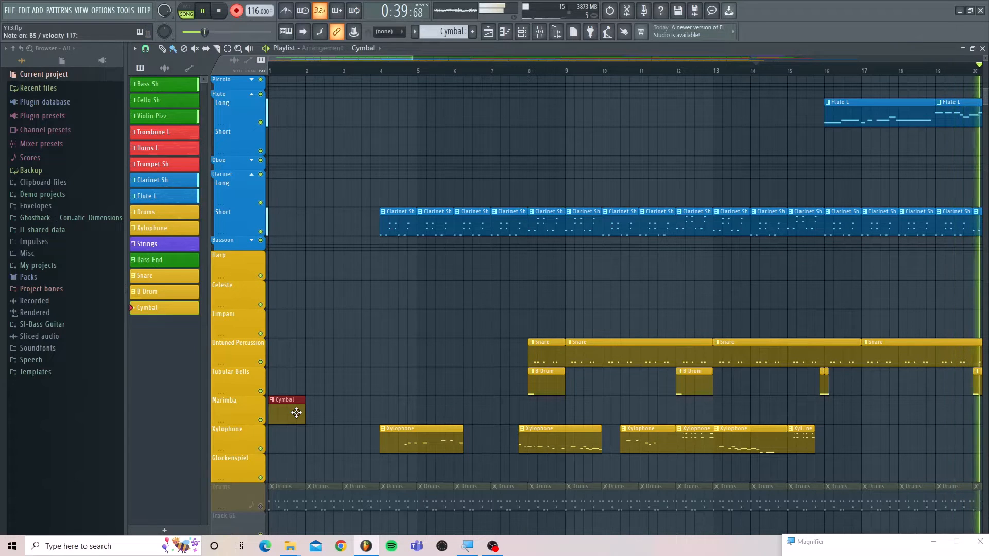
key(space)
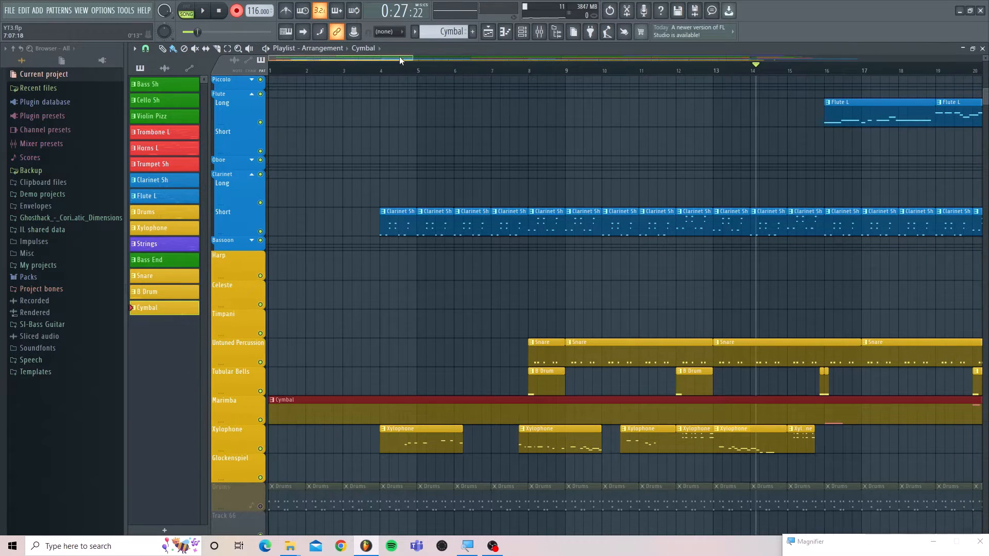
Examine the recorded Cymbal notes around bars 16 and 20 in the piano roll
drag(399, 57, 477, 66)
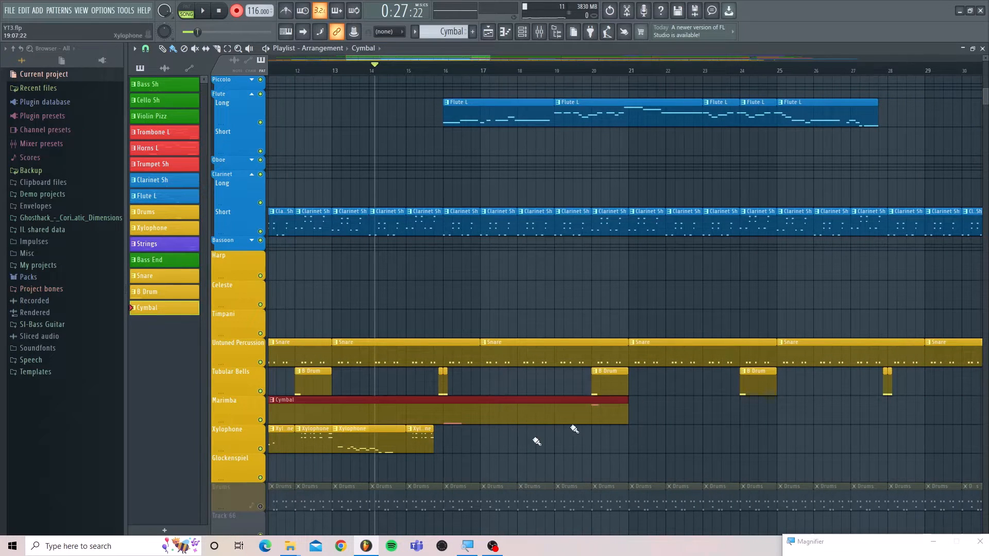
double_click(441, 415)
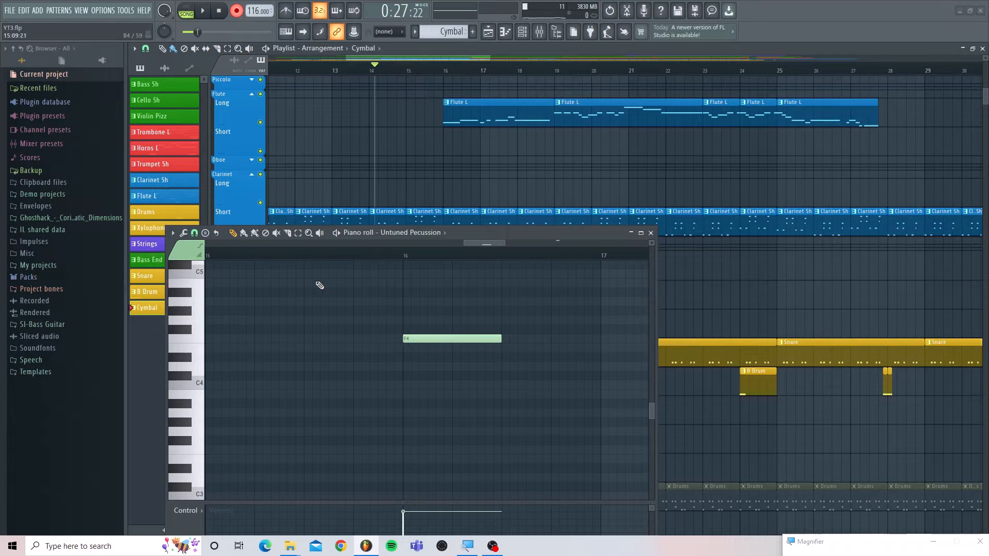
drag(477, 251, 547, 251)
scroll(435, 347, up, 4)
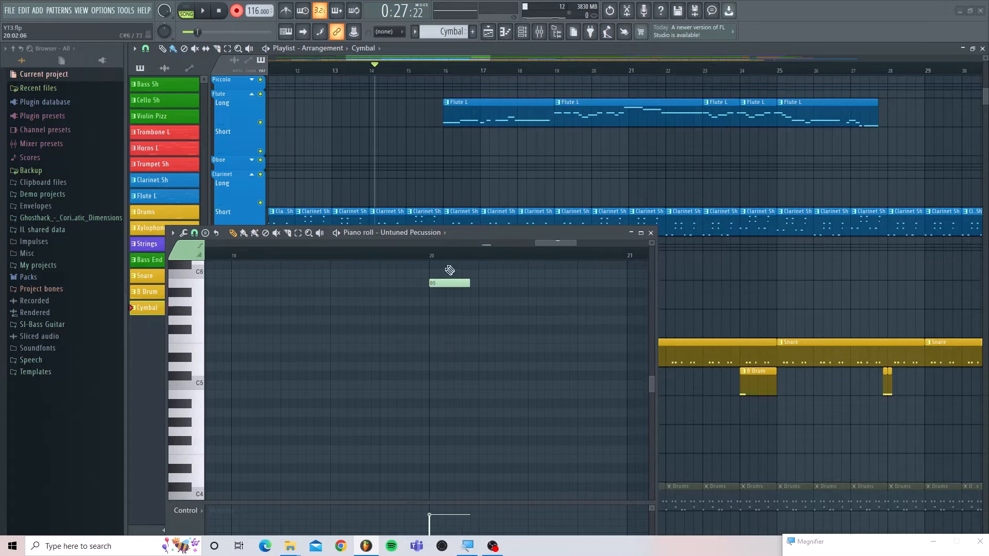
scroll(543, 245, left, 5)
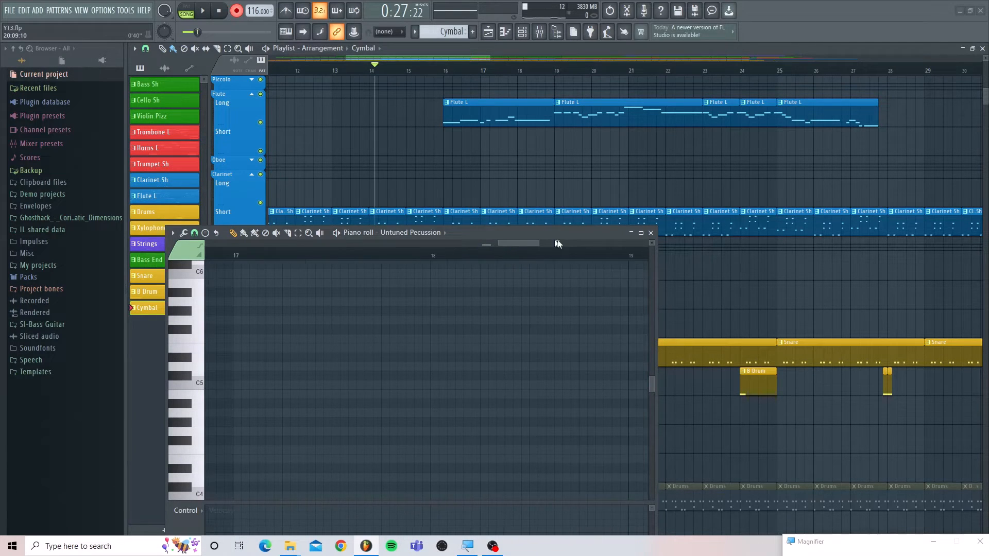
click(651, 234)
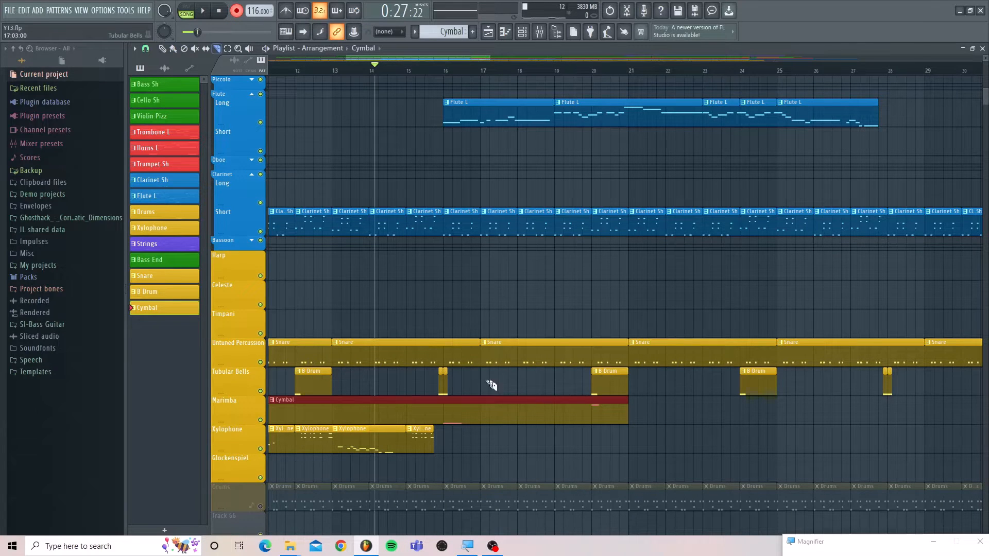
Slice the long Cymbal clip at bars 16, 17 and 20 and delete the excess, keeping one-bar clips at bars 16 and 20
drag(593, 399, 596, 437)
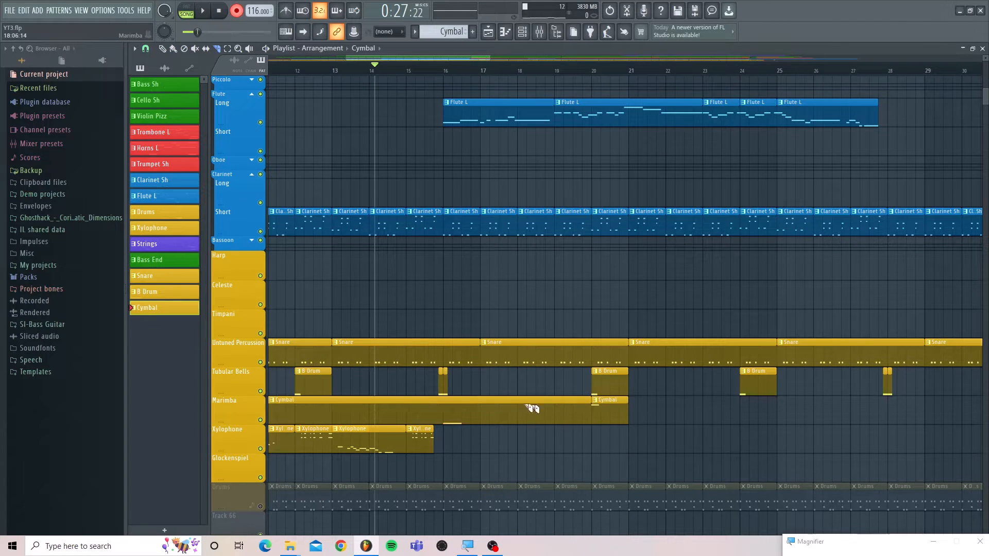
drag(448, 400, 443, 461)
right_click(413, 414)
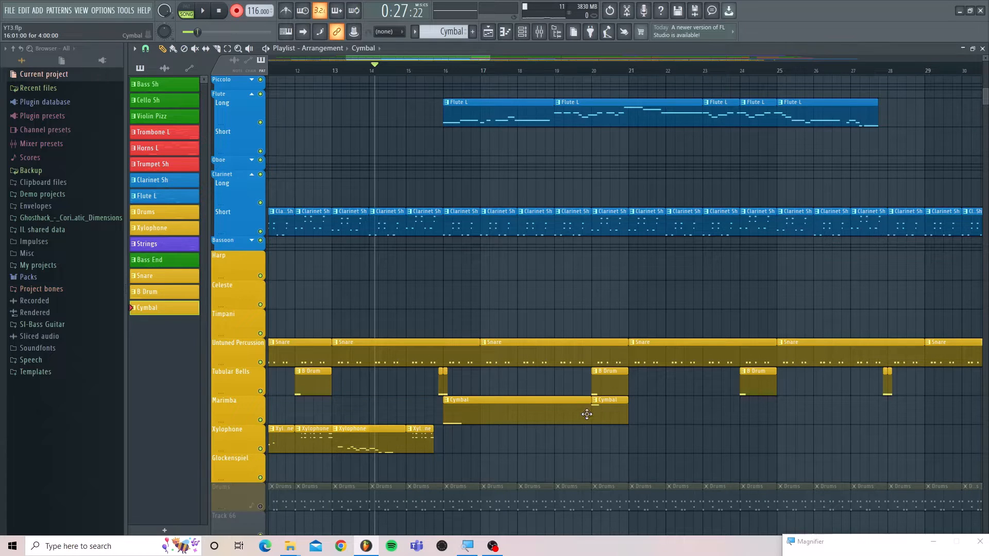
key(c)
drag(484, 436, 485, 437)
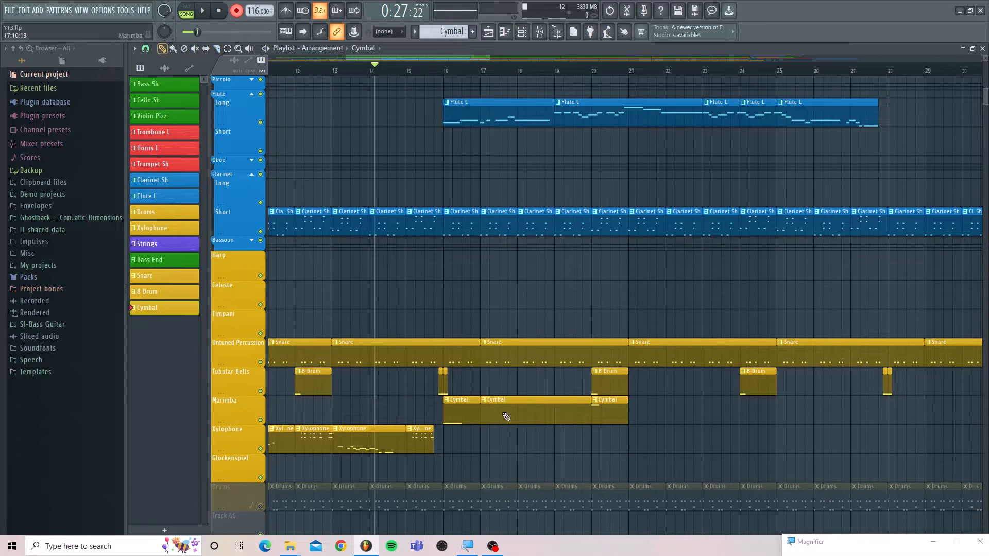
right_click(508, 414)
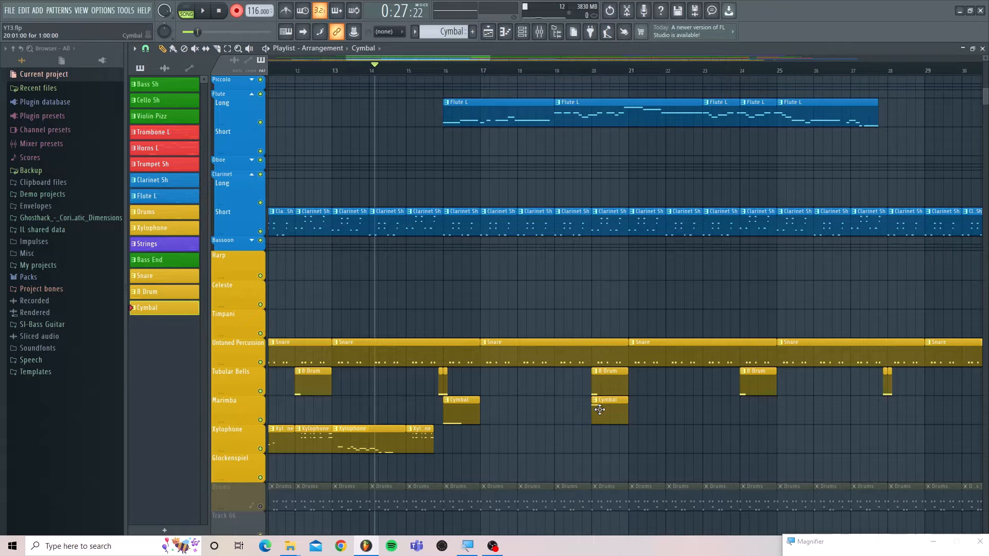
Move the three Xylophone clips between bars 61 and 65 from the Marimba track down to the Xylophone track
scroll(600, 409, right, 5)
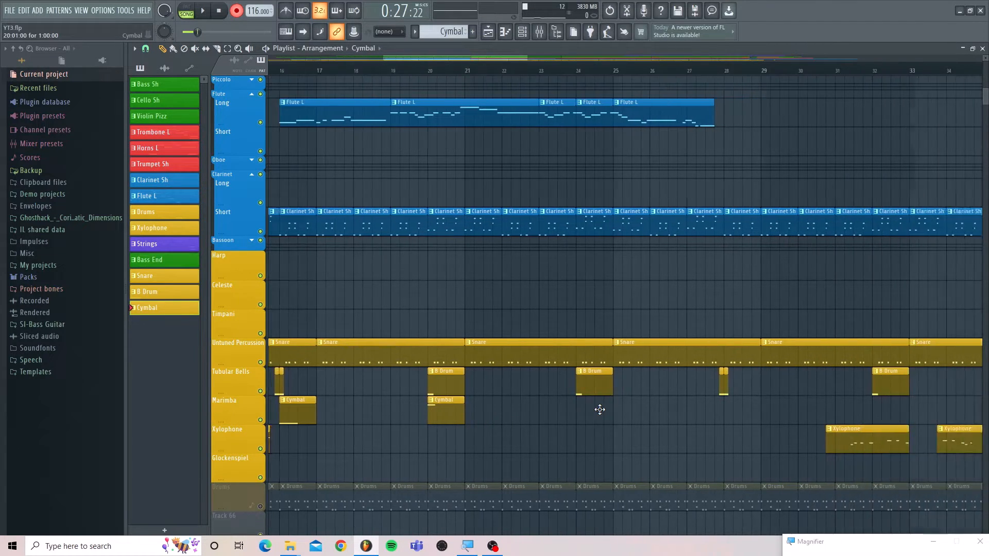
scroll(637, 203, up, 5)
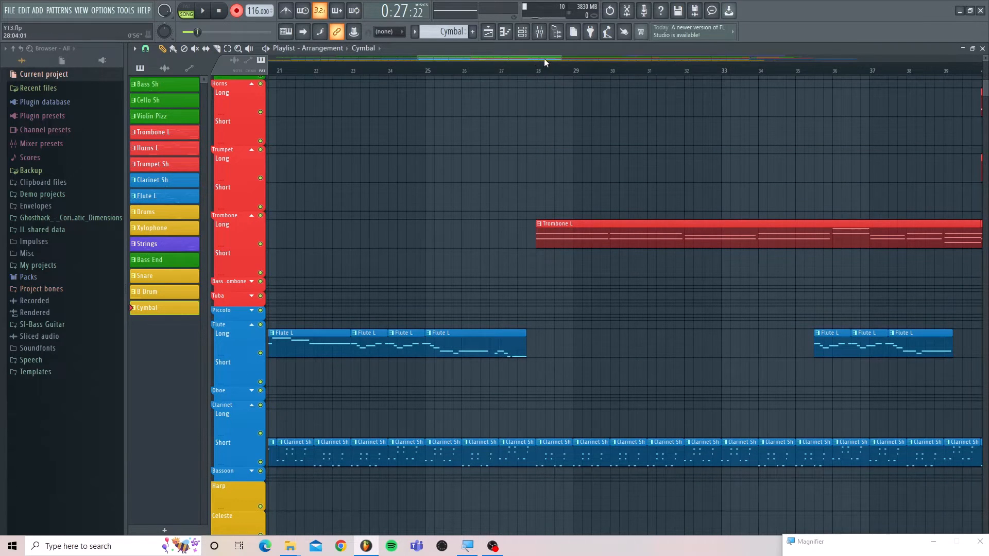
drag(546, 62, 525, 61)
scroll(441, 349, down, 5)
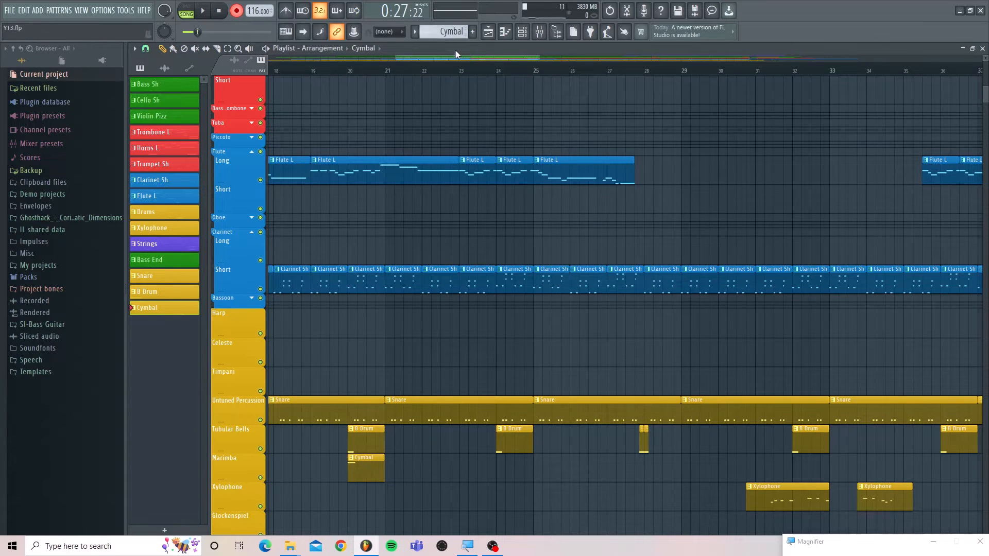
drag(458, 61, 706, 69)
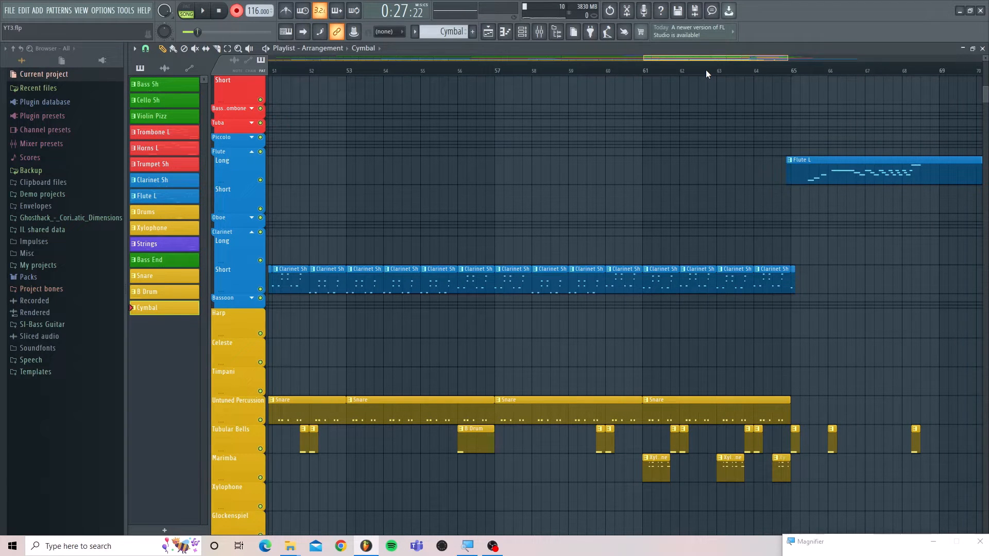
mouse_move(706, 69)
mouse_down()
mouse_move(481, 57)
mouse_move(721, 58)
mouse_up()
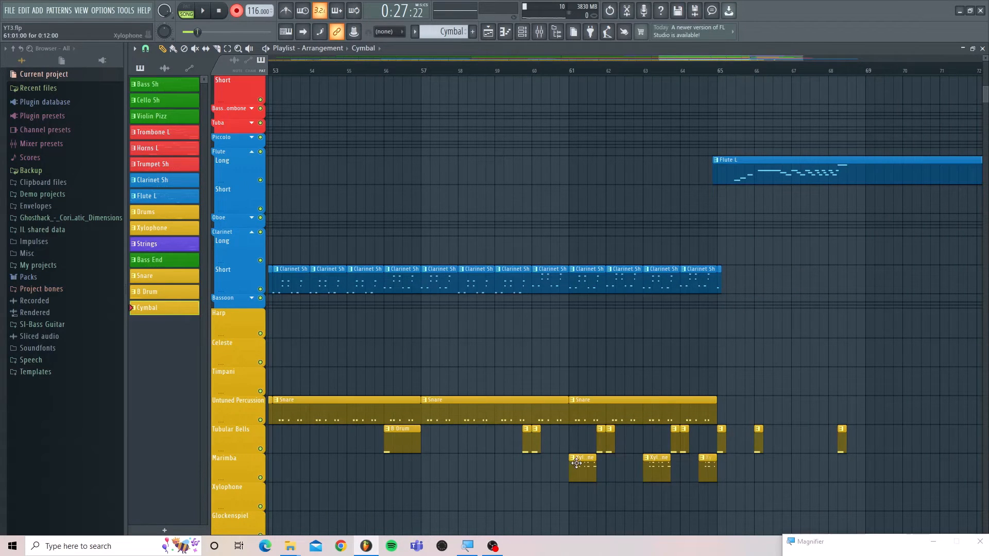
drag(561, 469, 736, 466)
key(Down)
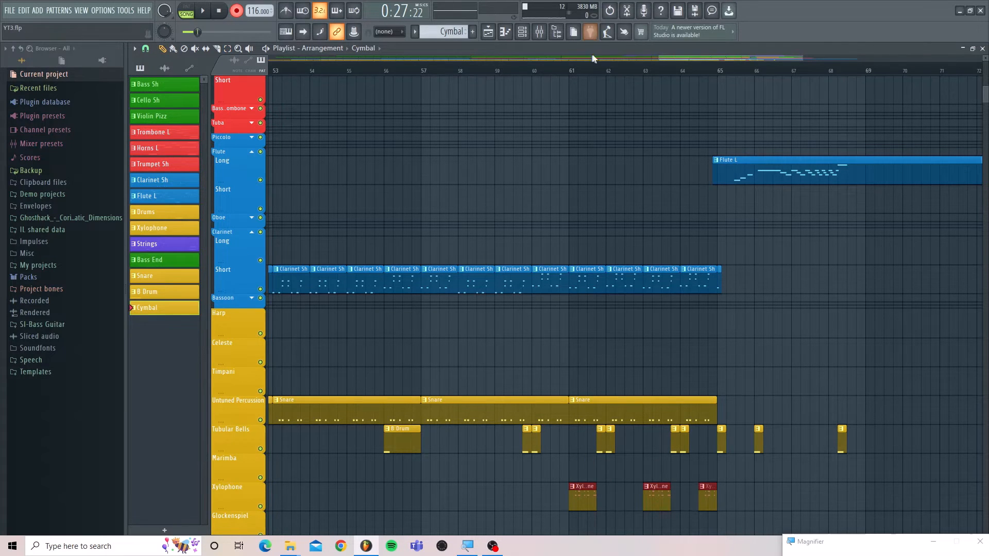
Place a copy of the bar 20 Cymbal clip at bar 65 on the Marimba track
drag(705, 55, 397, 43)
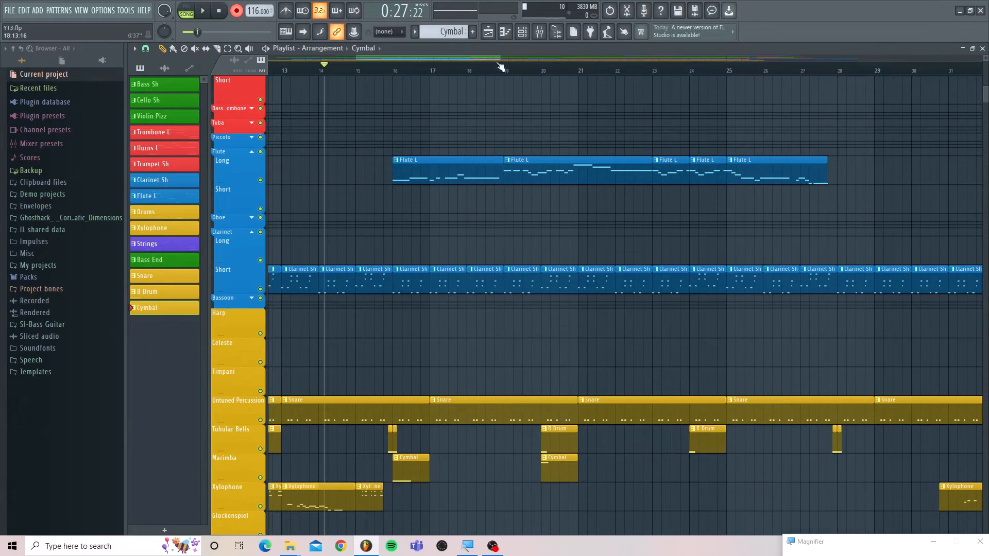
drag(481, 55, 786, 56)
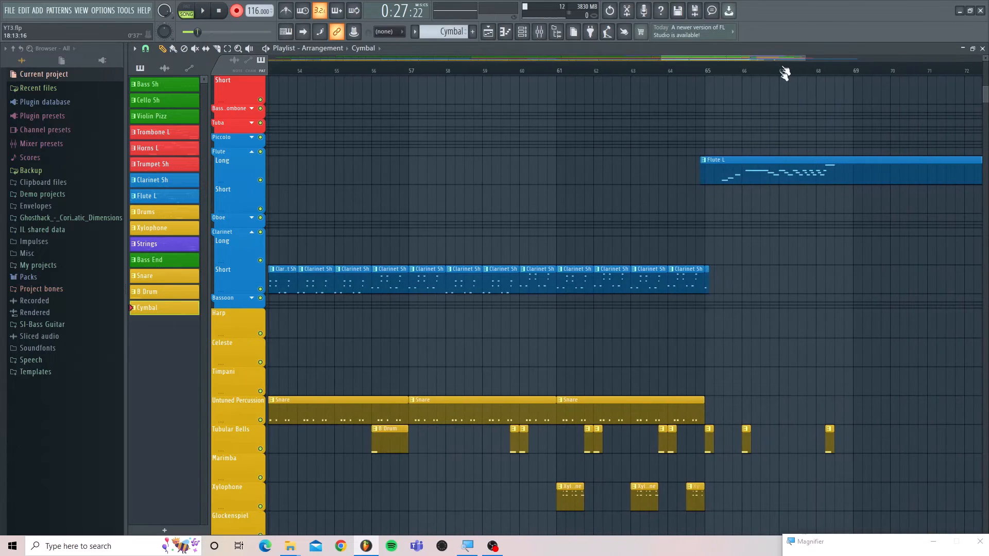
click(709, 470)
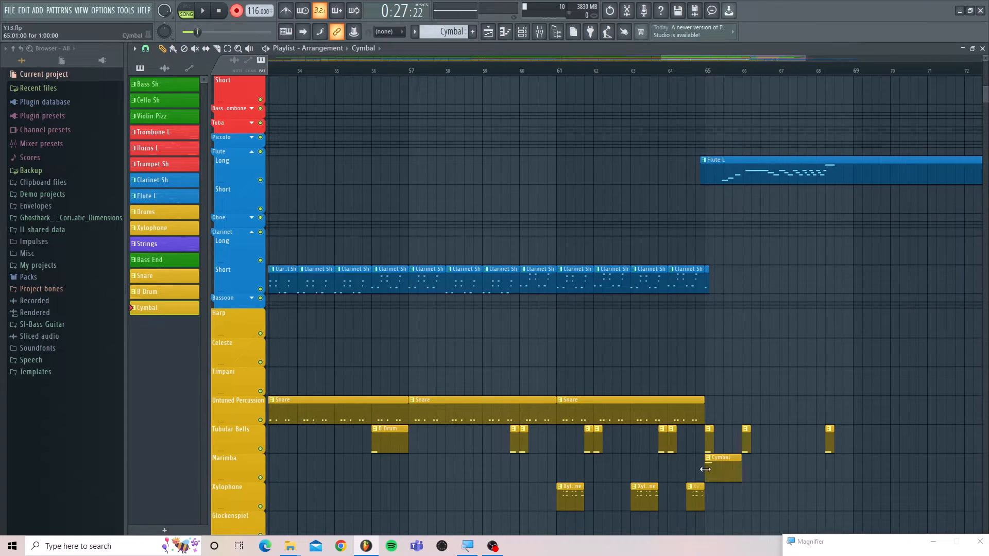
Rename the Marimba playlist track as Cymbals
right_click(222, 467)
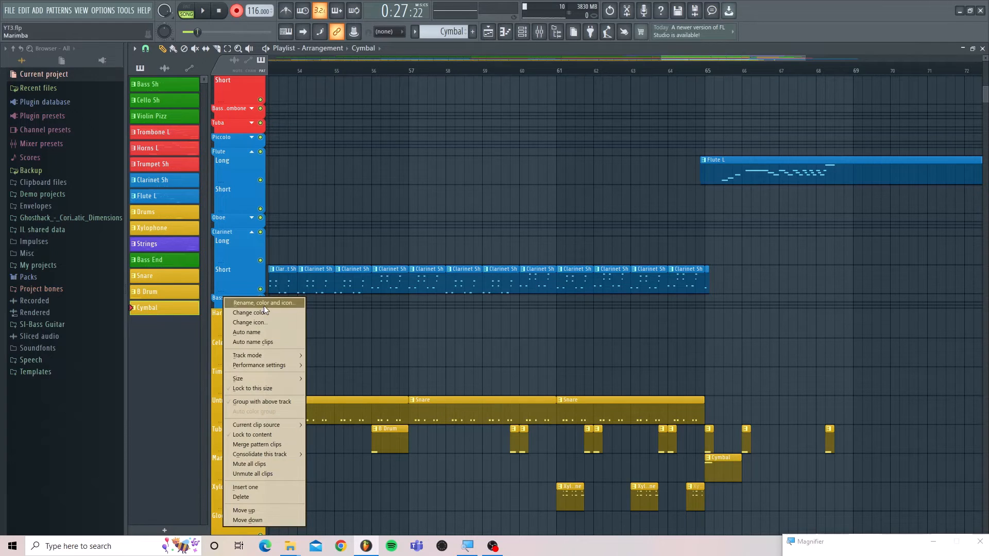
click(265, 305)
text(Cymbals)
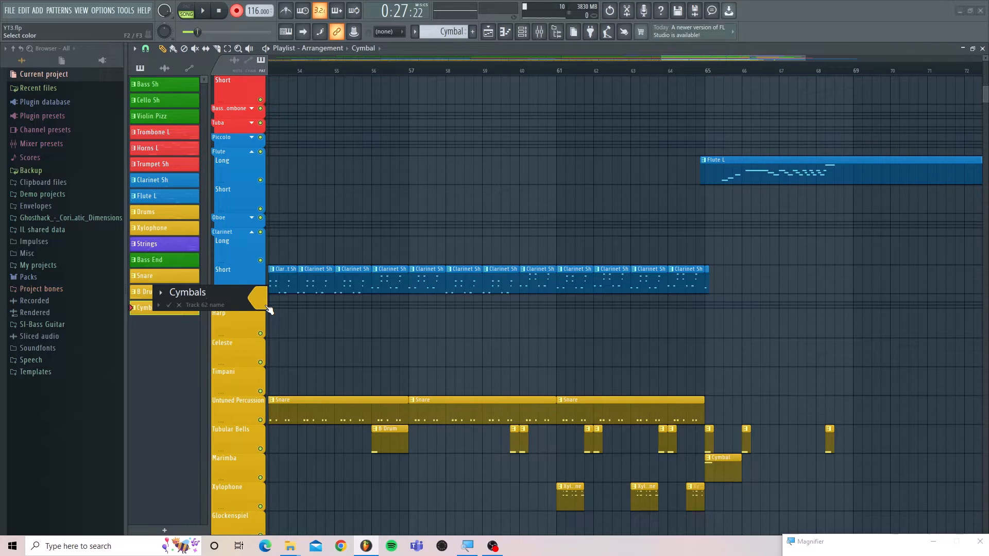
key(Return)
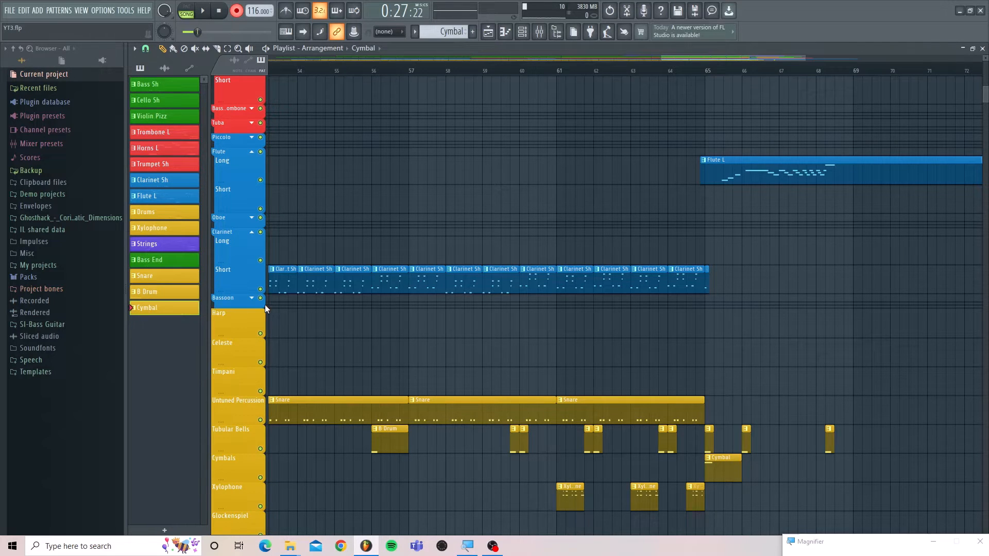
Rename the Tubular Bells playlist track as B Drum
right_click(243, 434)
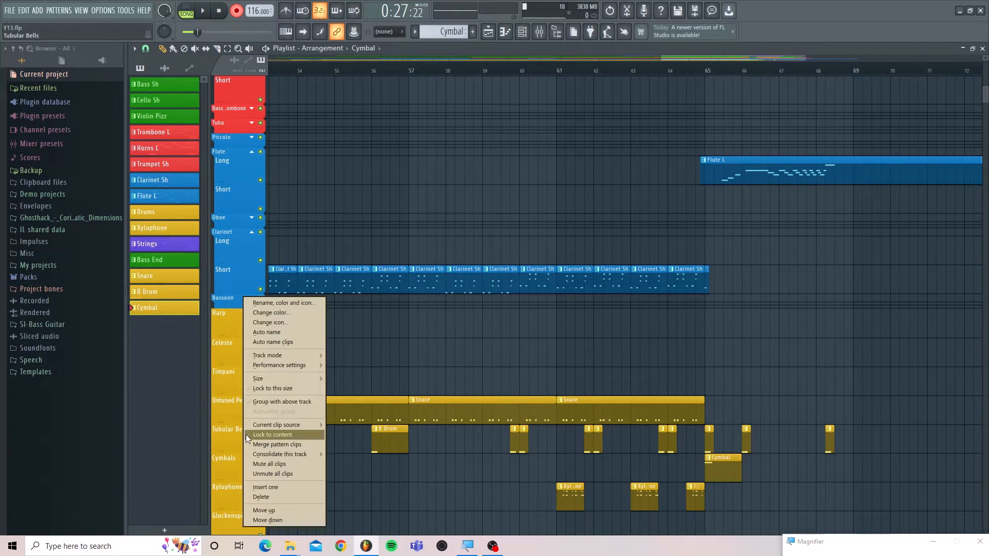
click(277, 303)
text(Ba)
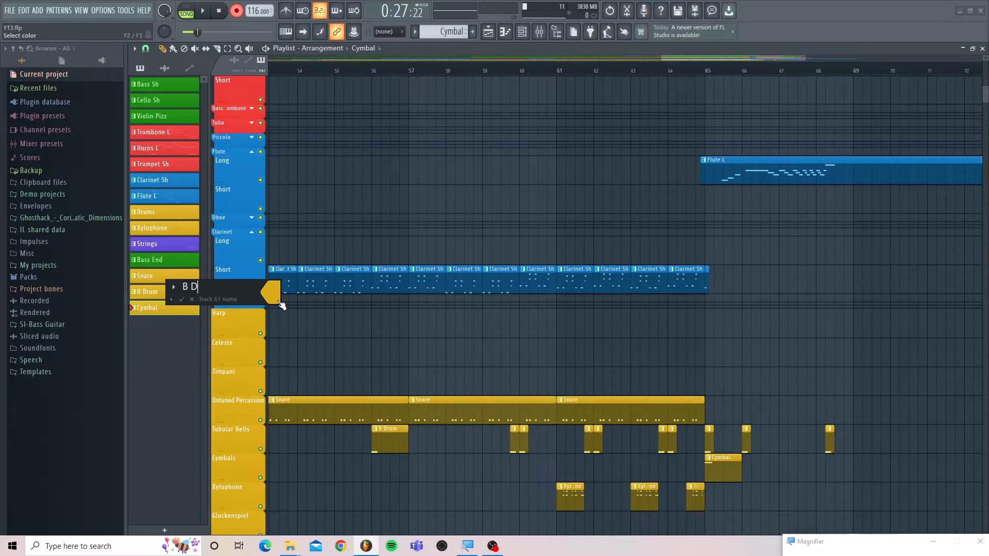
key(Return)
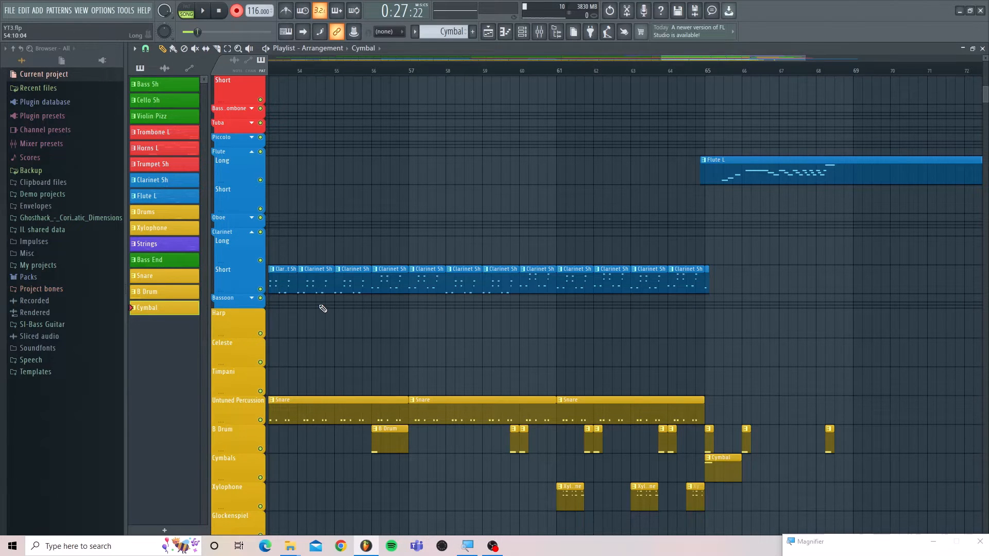
Delete the Cymbal clip at bar 20 on the Cymbals track and pick the bar 16 clip as the source for copies
drag(690, 58, 629, 57)
scroll(503, 404, down, 3)
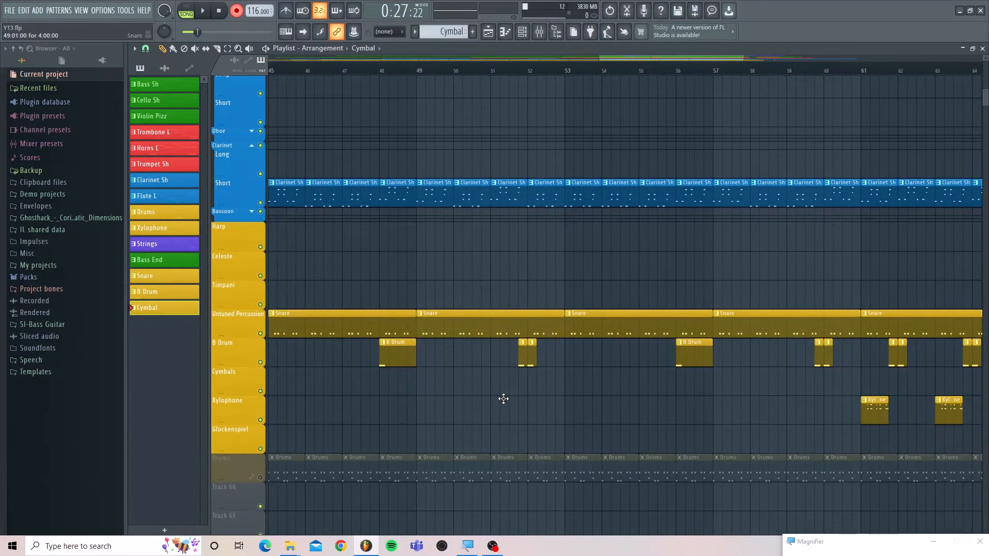
scroll(507, 404, up, 6)
mouse_move(647, 55)
mouse_down()
mouse_move(415, 82)
mouse_move(464, 82)
mouse_move(452, 84)
mouse_up()
scroll(469, 145, down, 4)
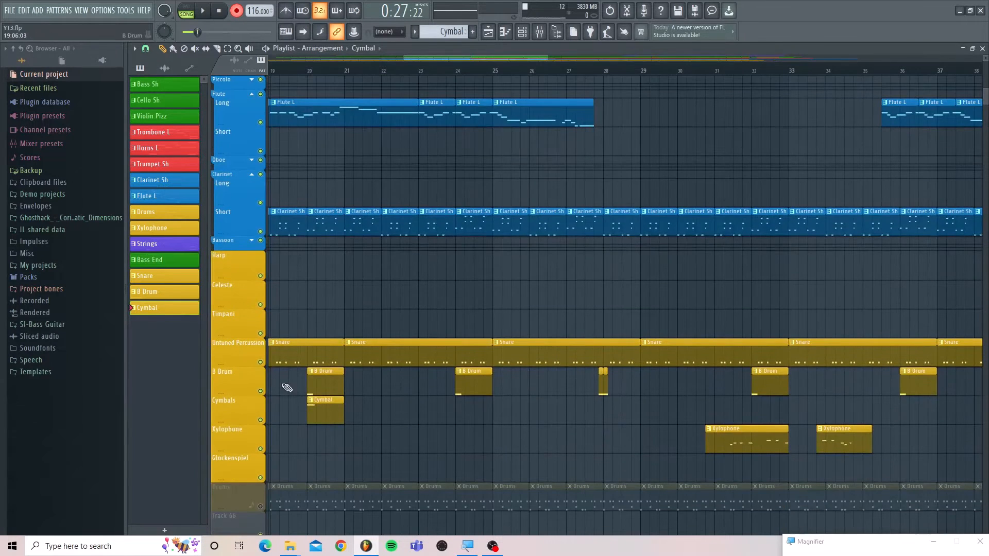
drag(513, 59, 465, 66)
drag(553, 415, 421, 408)
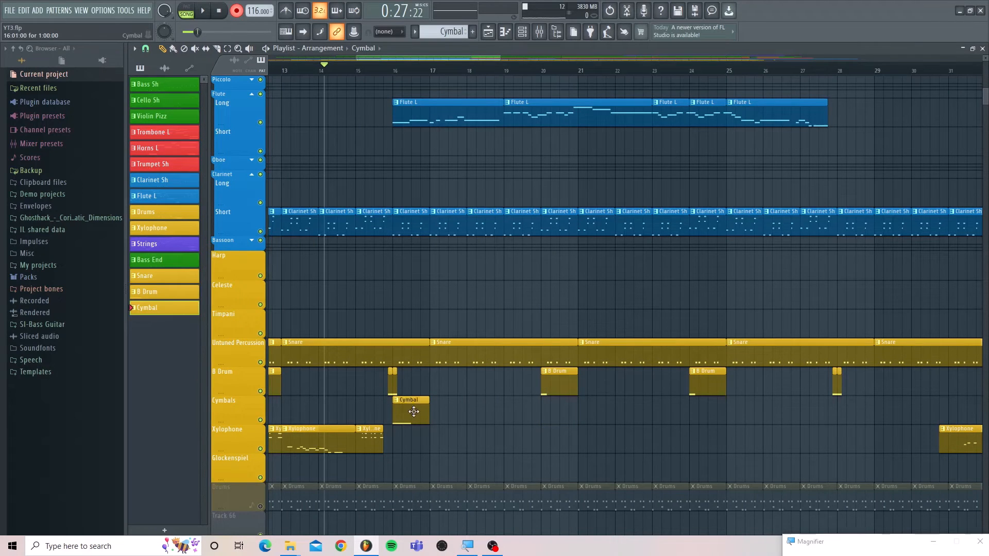
Place a copy of the bar 16 Cymbal clip at bar 28, where the Trombone L part starts
drag(499, 60, 569, 54)
scroll(547, 220, up, 3)
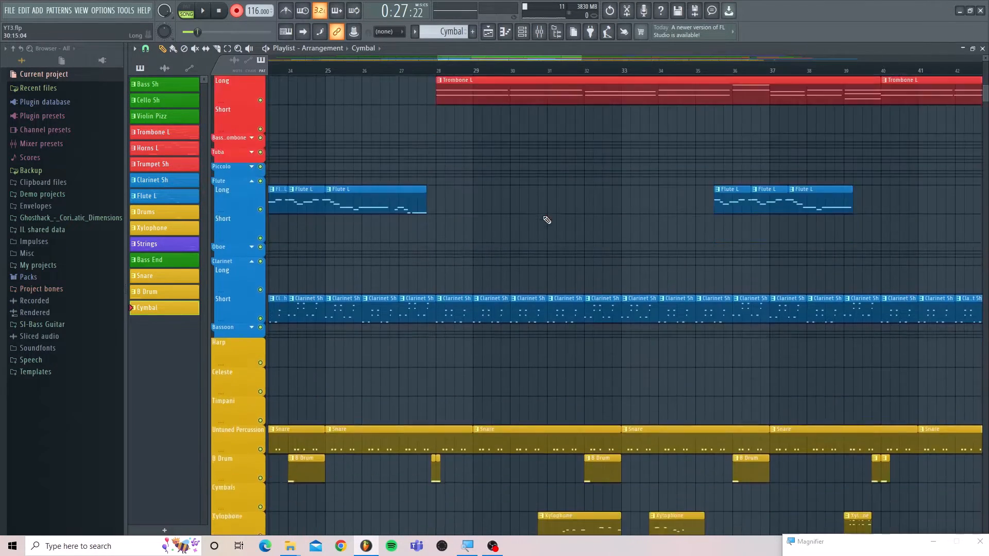
scroll(547, 220, down, 3)
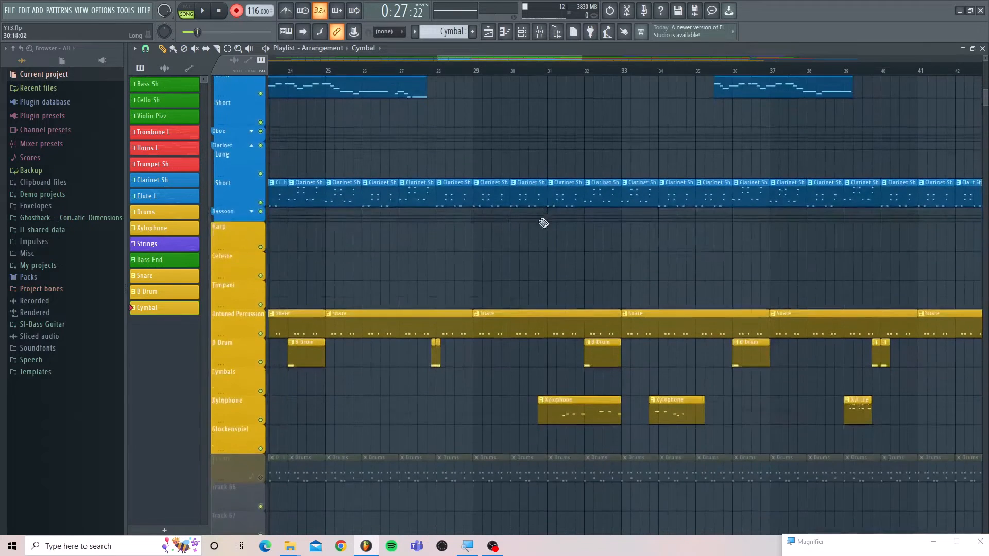
click(439, 392)
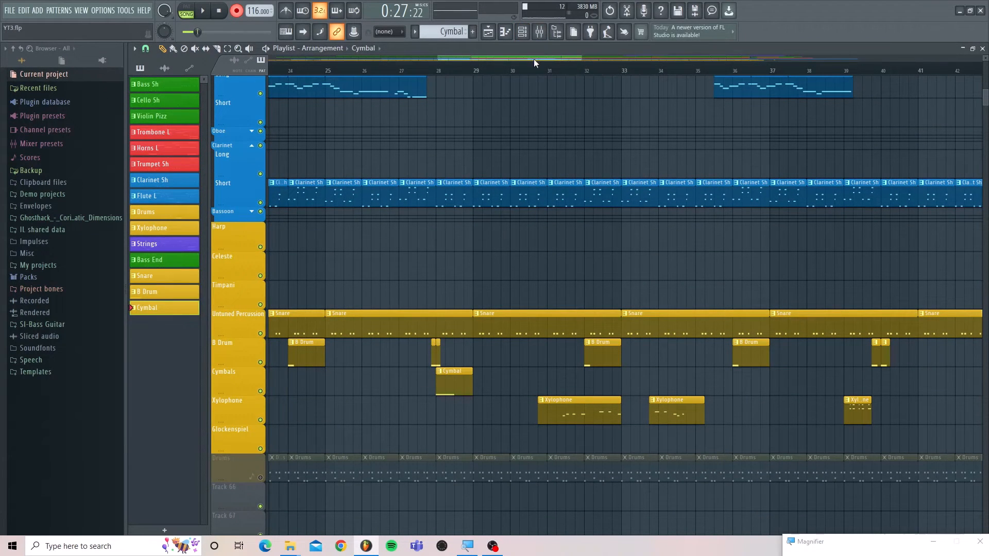
Place a copy of the Cymbal clip at bar 40 on the Cymbals track, where the Trumpet Sh part starts
drag(534, 58, 559, 59)
scroll(549, 92, up, 5)
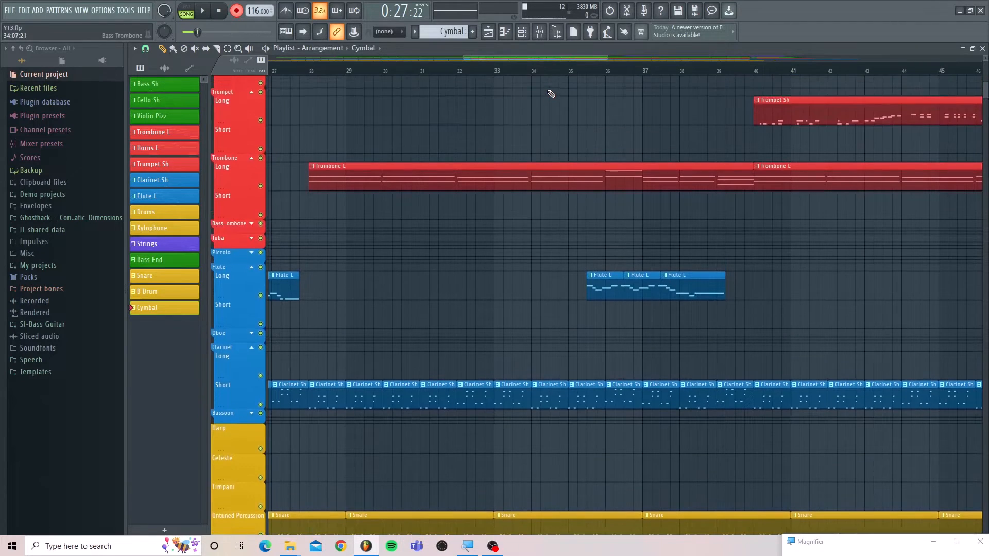
scroll(551, 94, down, 3)
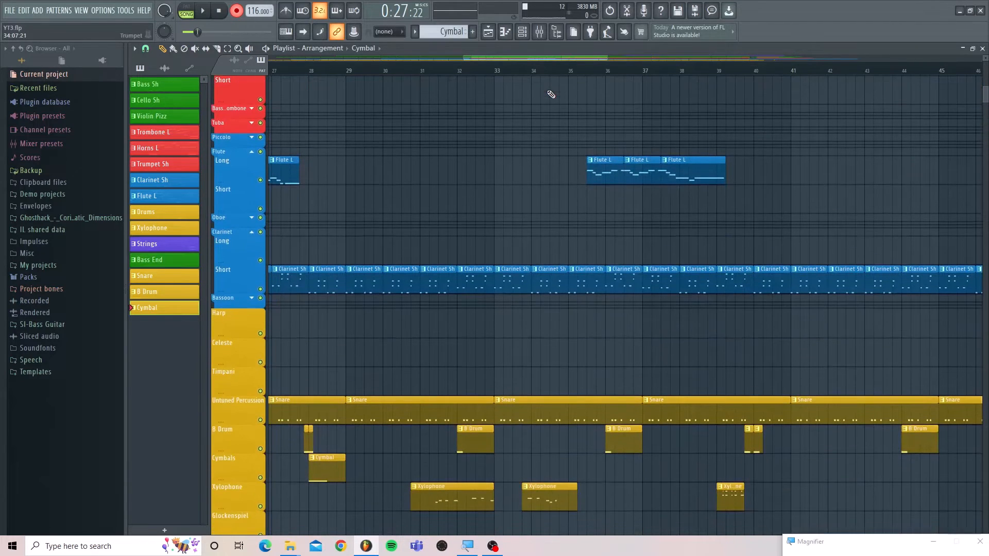
click(752, 469)
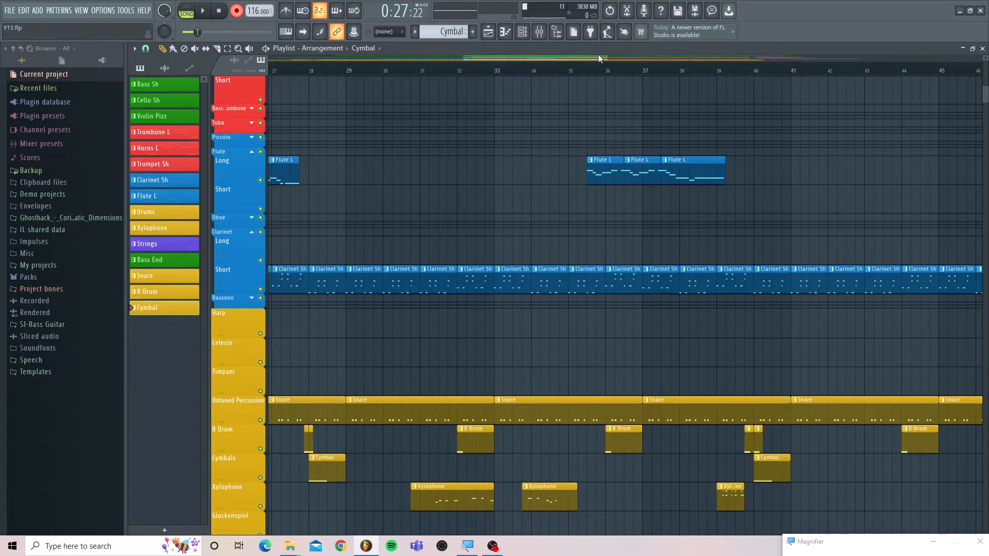
Place a copy of the Cymbal clip at bar 52 on the Cymbals track, where the Trumpet Sh part ends
drag(598, 54, 679, 101)
scroll(677, 101, up, 3)
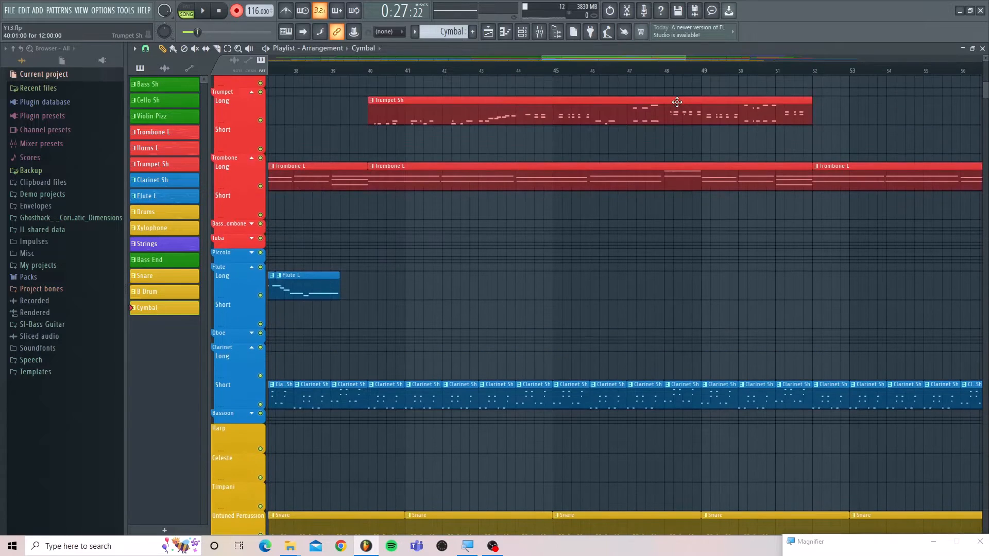
scroll(678, 102, up, 2)
scroll(679, 104, down, 5)
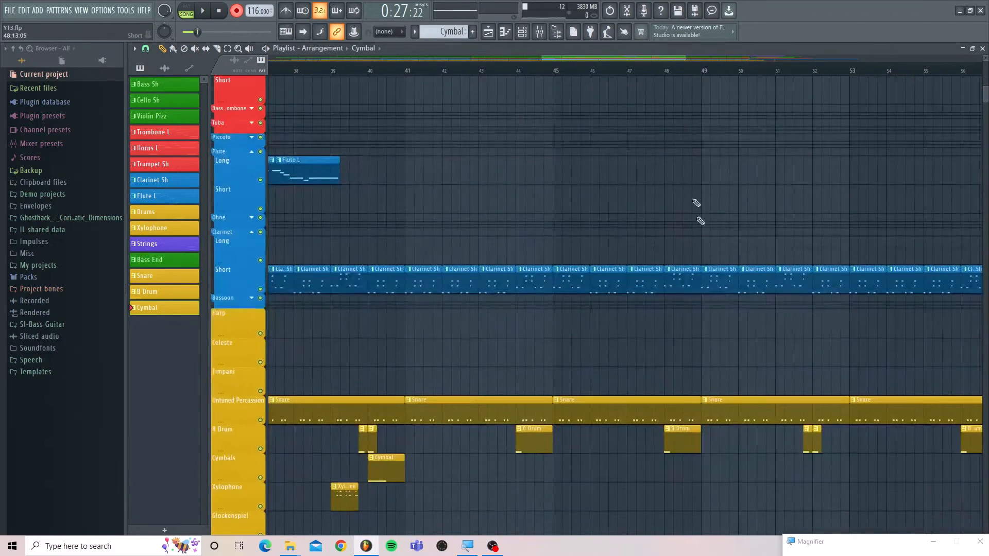
click(813, 468)
Place Cymbal clips at bar 65, just after the last Snare clip, and at bar 60 on the Cymbals track
drag(623, 60, 729, 60)
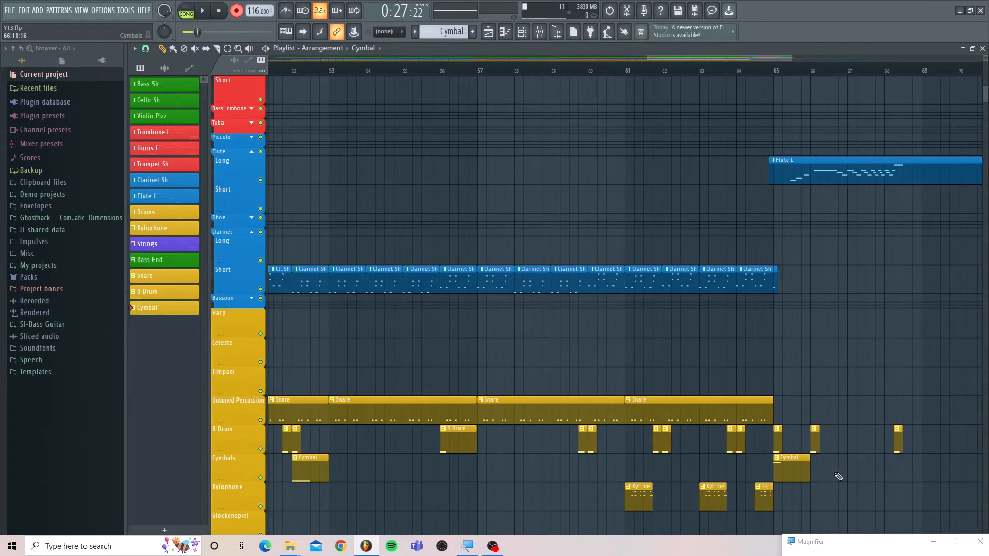
scroll(585, 340, up, 5)
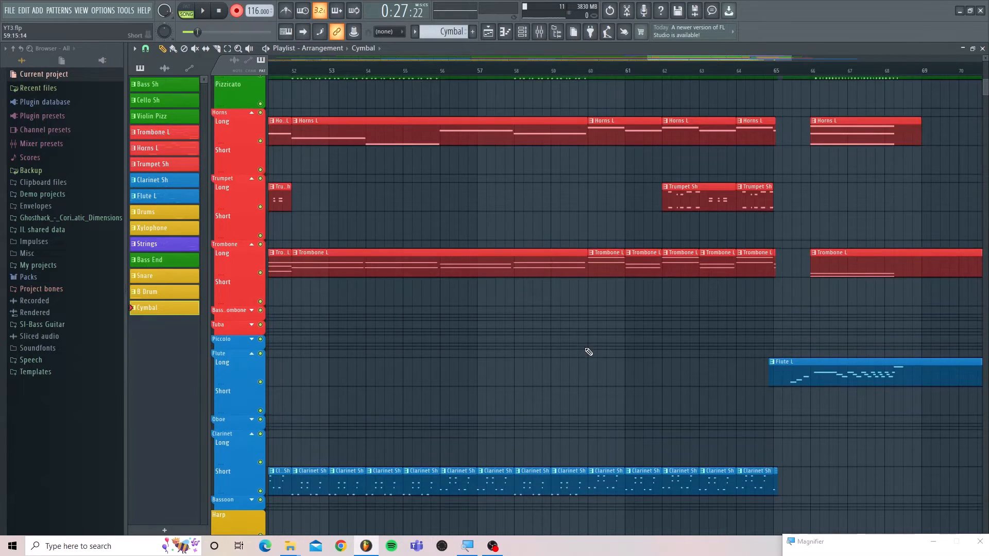
scroll(586, 346, down, 7)
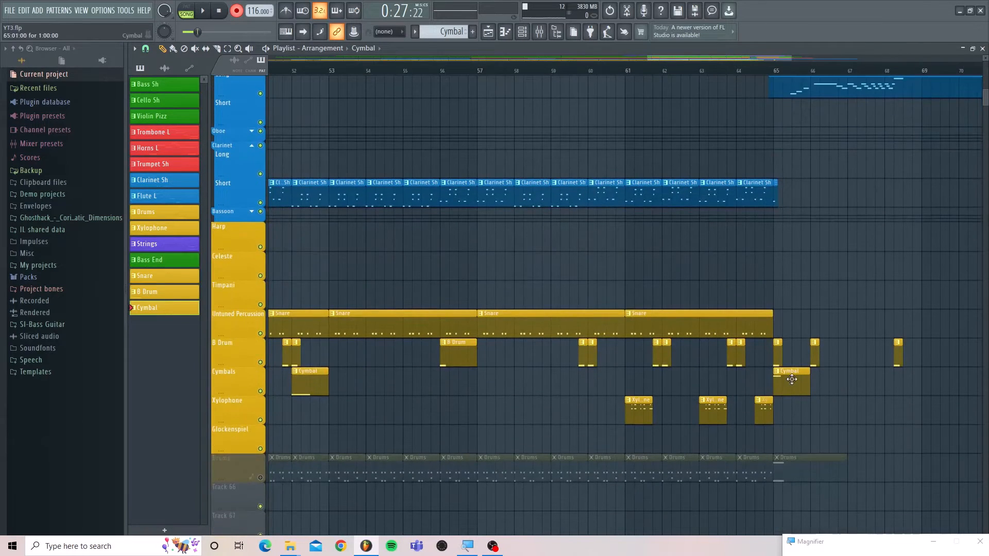
click(593, 391)
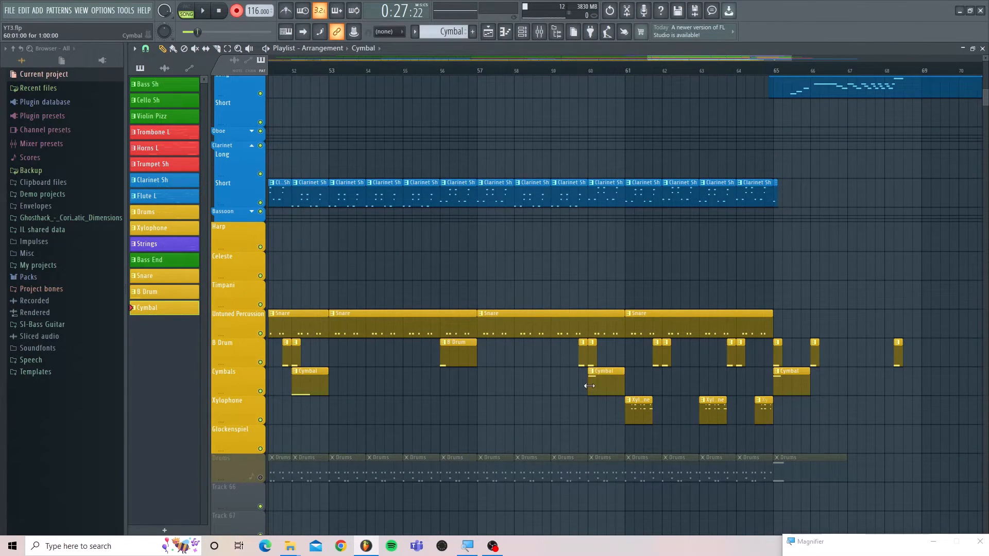
Try additional Cymbal clips at bars 62 and 64 on the Cymbals track
scroll(647, 348, up, 4)
scroll(647, 349, down, 4)
click(669, 386)
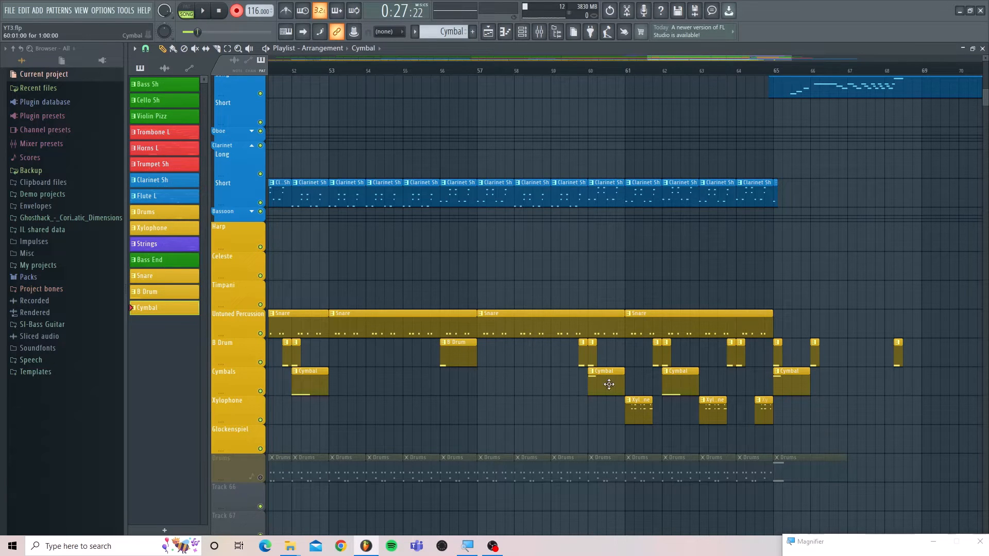
click(735, 384)
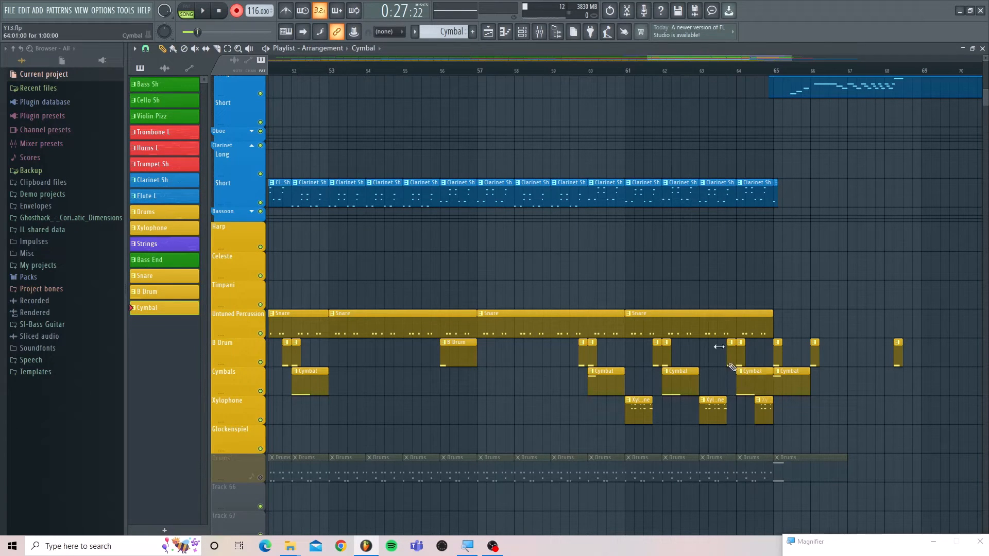
Play back the ending from bar 59 and delete the Cymbal clips at bars 62 and 64
click(569, 72)
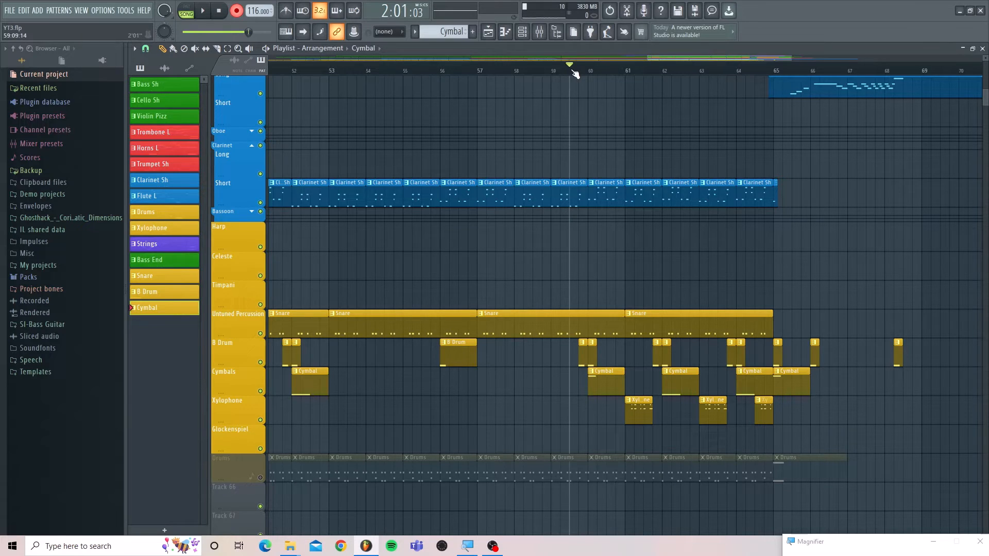
key(space)
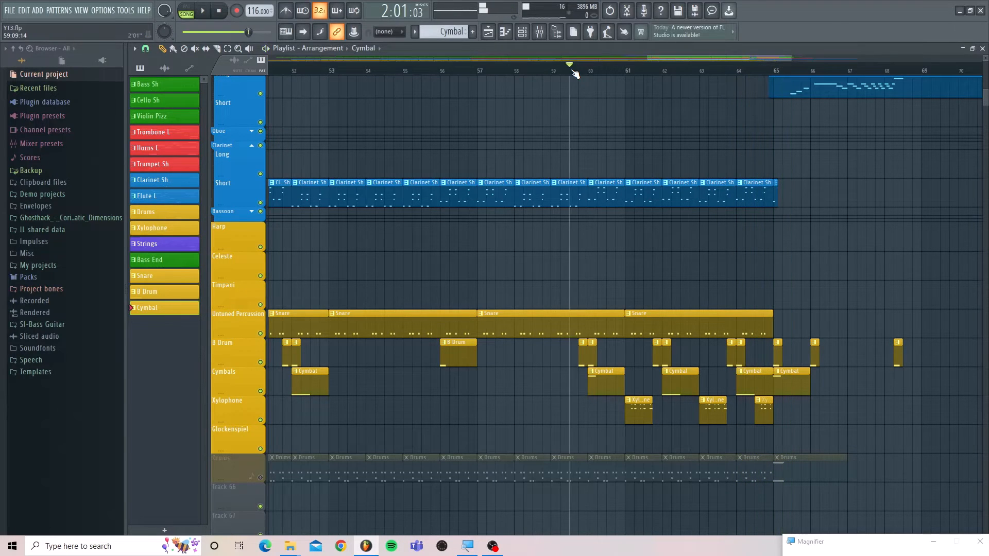
key(space)
right_click(684, 386)
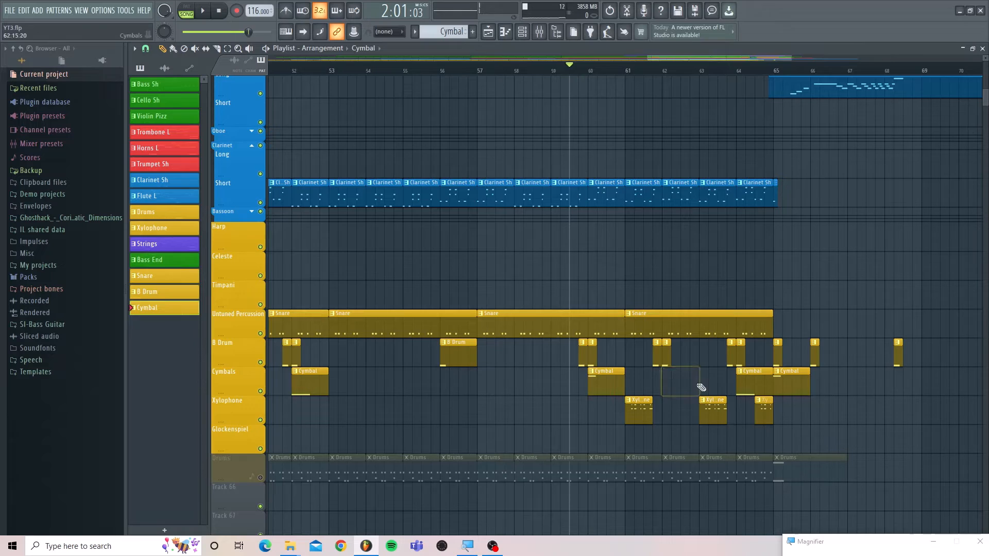
right_click(742, 384)
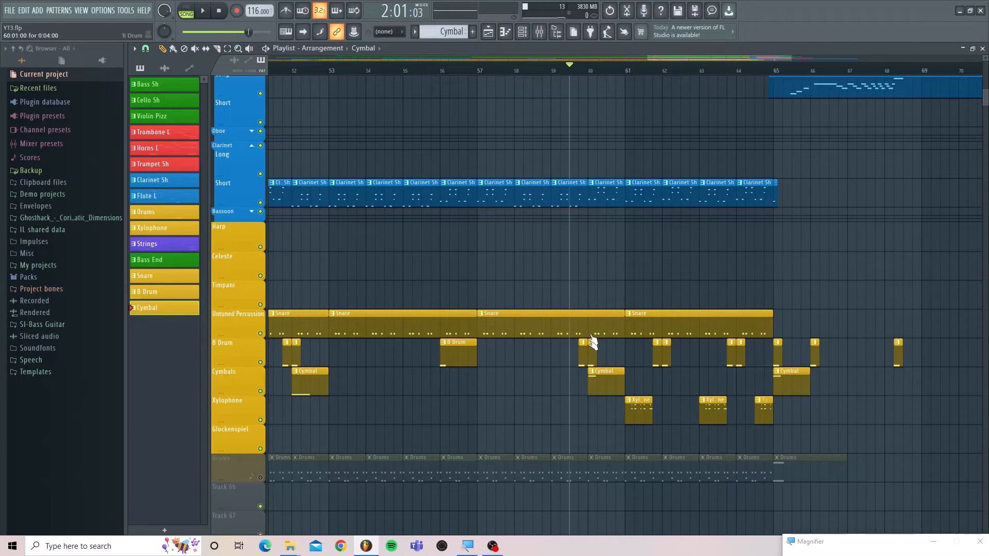
Place a Cymbal clip in bar 68, aligned with the last B Drum clip
scroll(785, 260, up, 6)
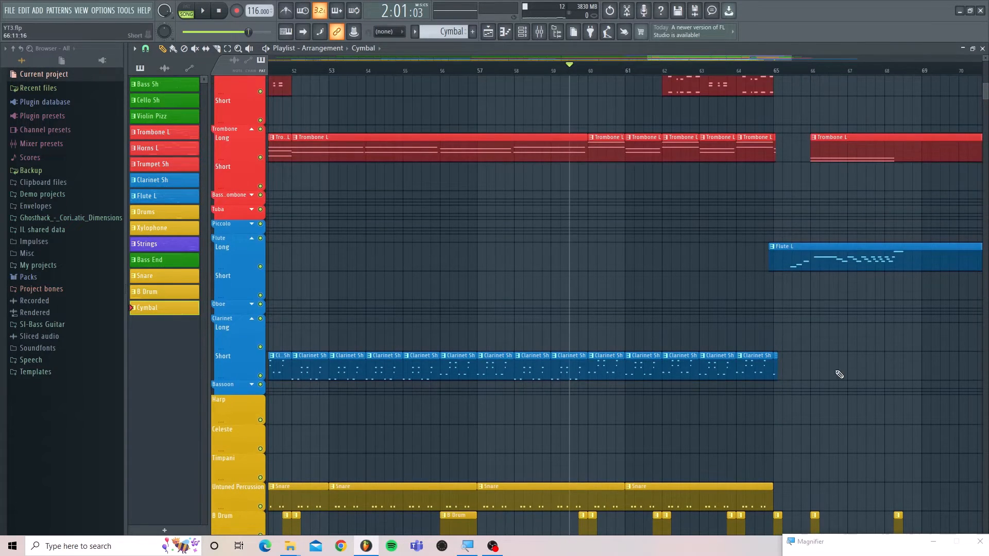
scroll(840, 373, down, 4)
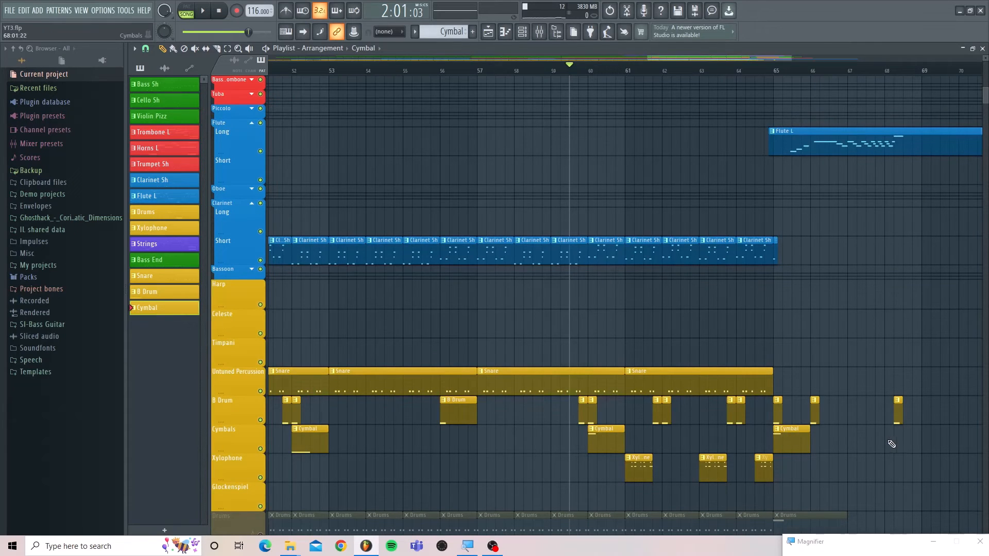
click(900, 442)
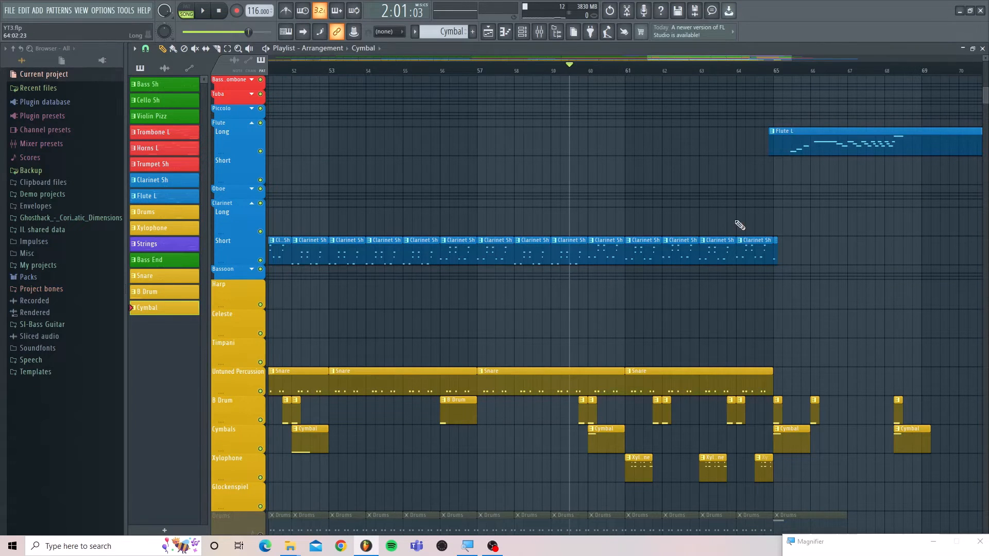
Set up a new Percussion pattern, and rename the Timpani track as Percussion and the Untuned Percussion track as Snare
drag(683, 56, 306, 126)
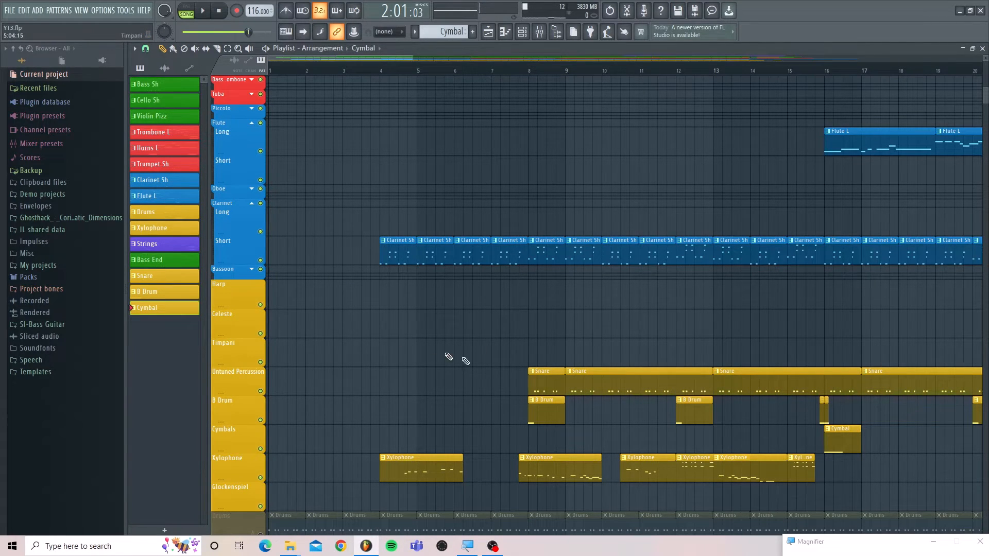
right_click(248, 346)
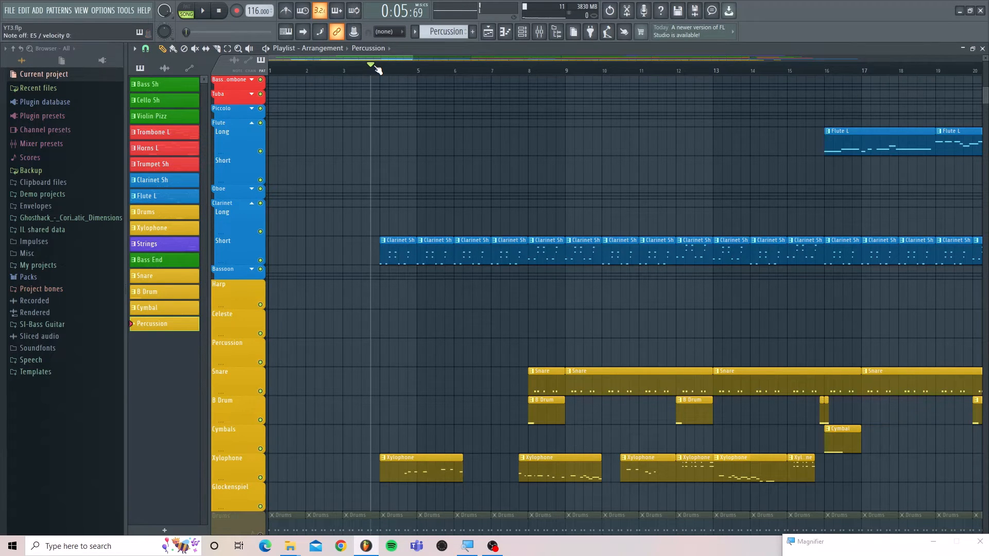
Play the arrangement from just before bar 4 into bar 16 to audition the new percussion sound with it
key(space)
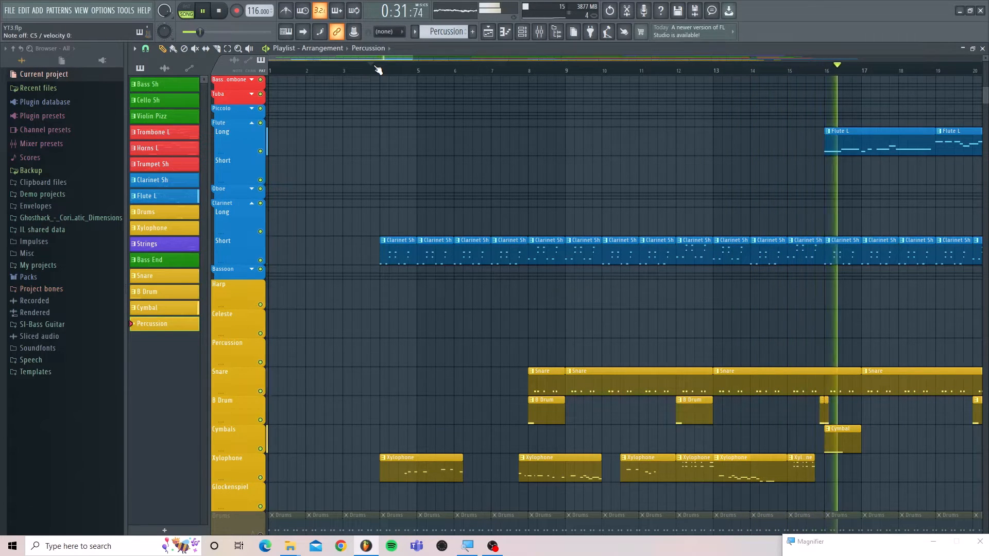
key(space)
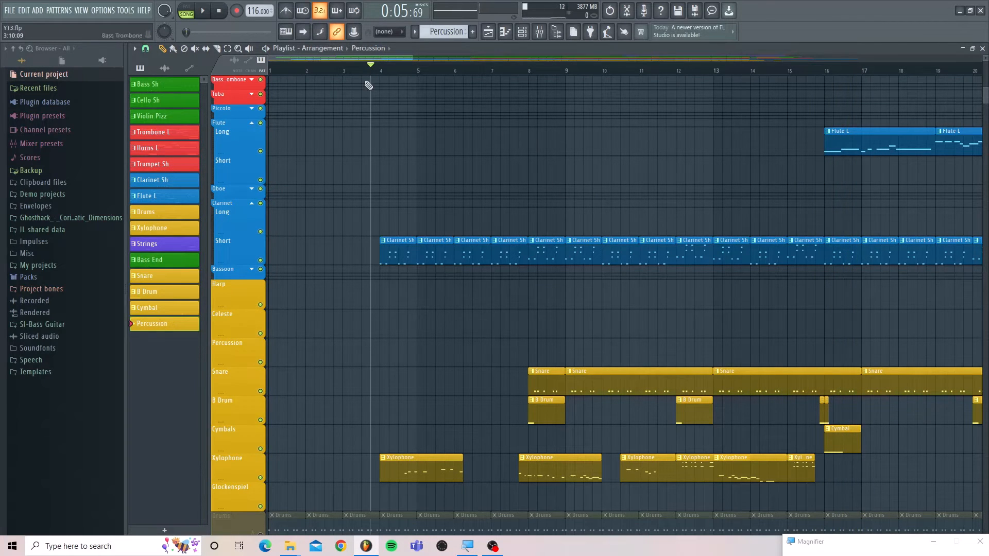
Place a 14-bar Percussion clip at bar 4 on the Percussion track and record percussion hits into it from there
click(384, 72)
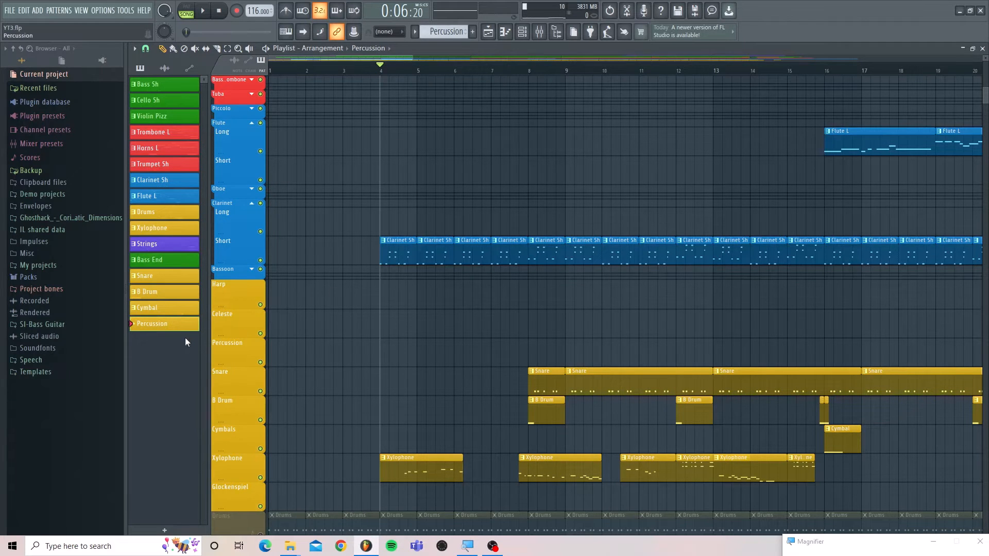
drag(184, 325, 912, 340)
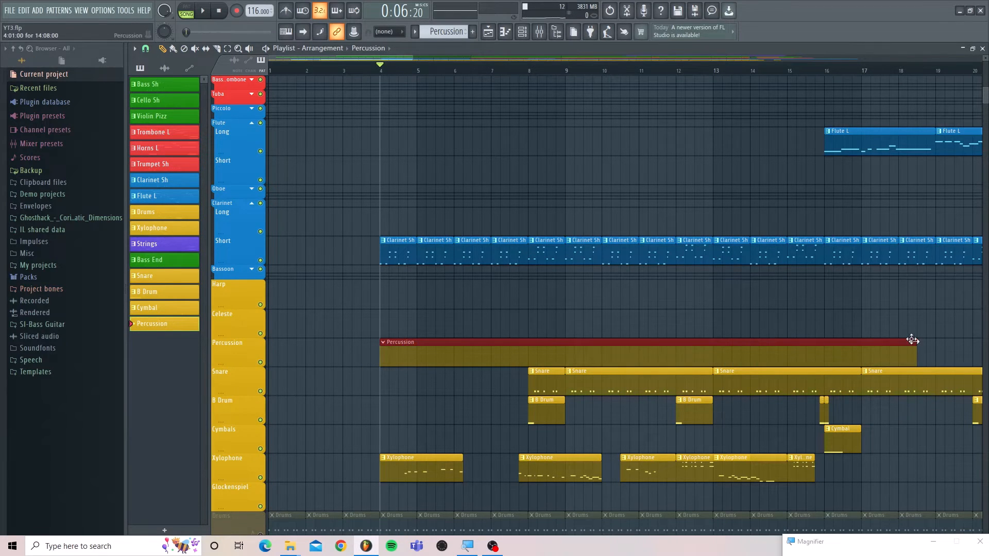
key(space)
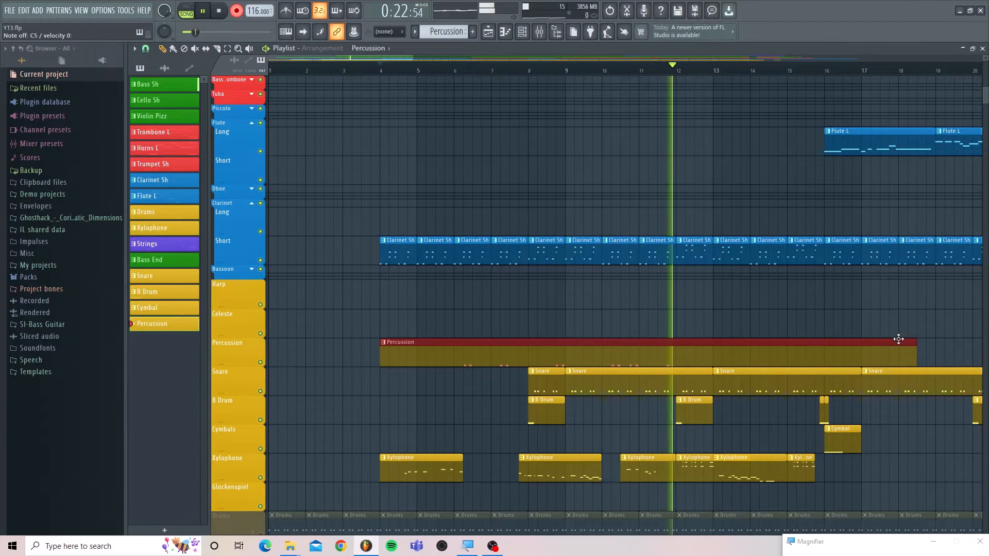
key(space)
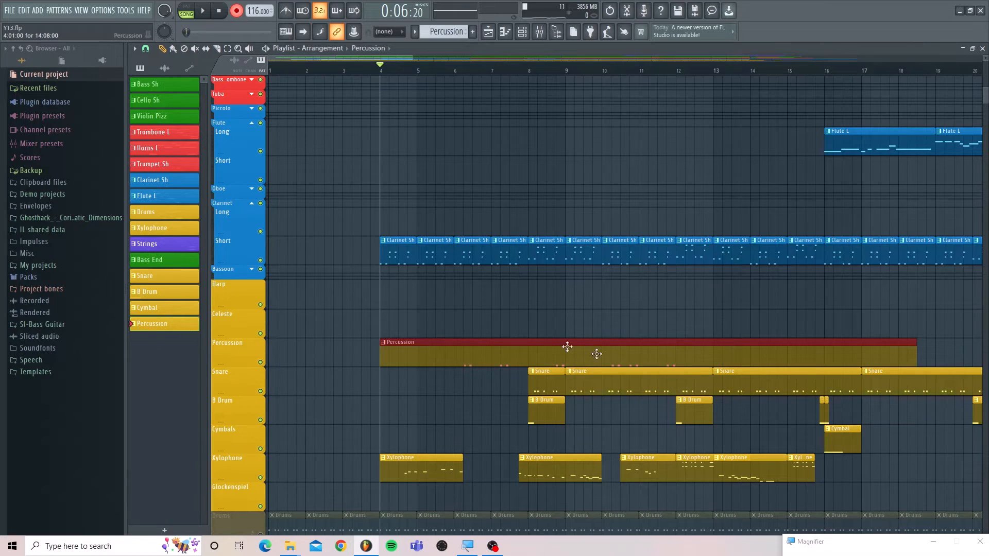
Trim the start of the Percussion clip to the middle of bar 11 and play back from bar 8 to check it
drag(388, 352, 654, 354)
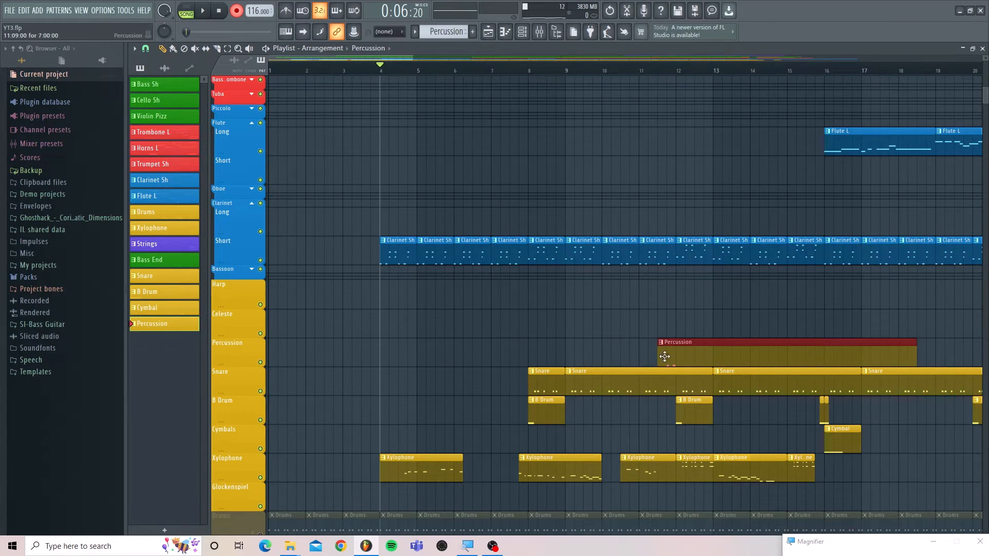
mouse_move(673, 355)
mouse_down()
mouse_move(545, 354)
mouse_move(669, 349)
mouse_up()
click(539, 72)
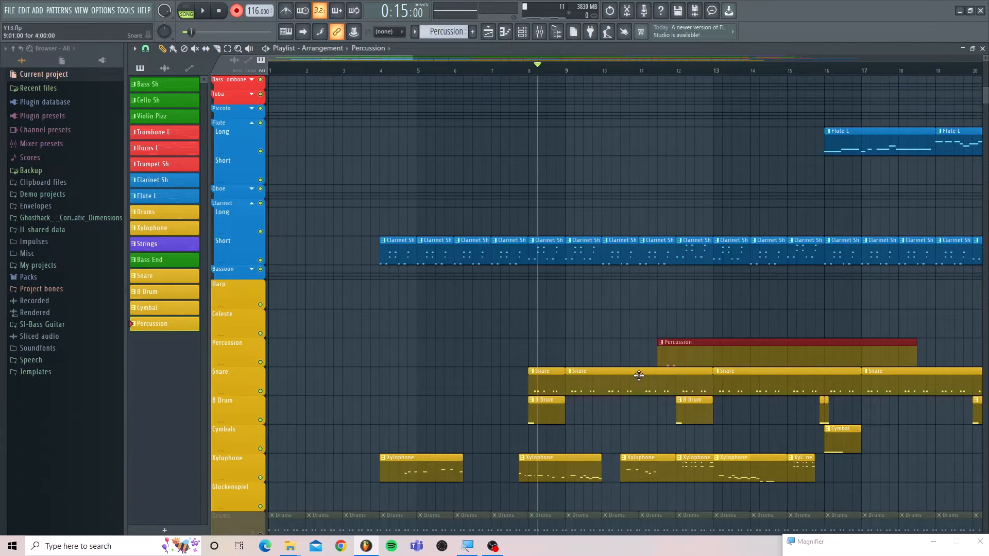
key(space)
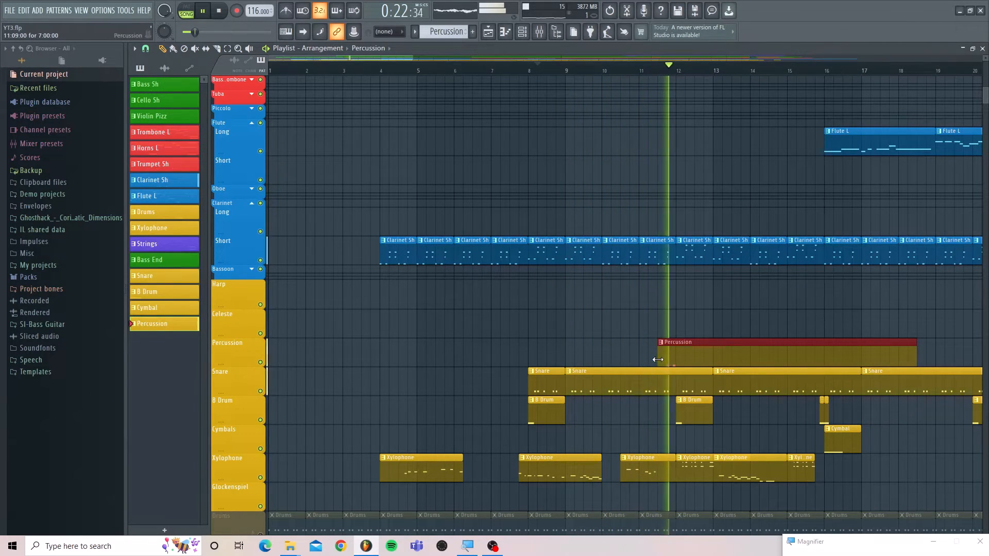
key(space)
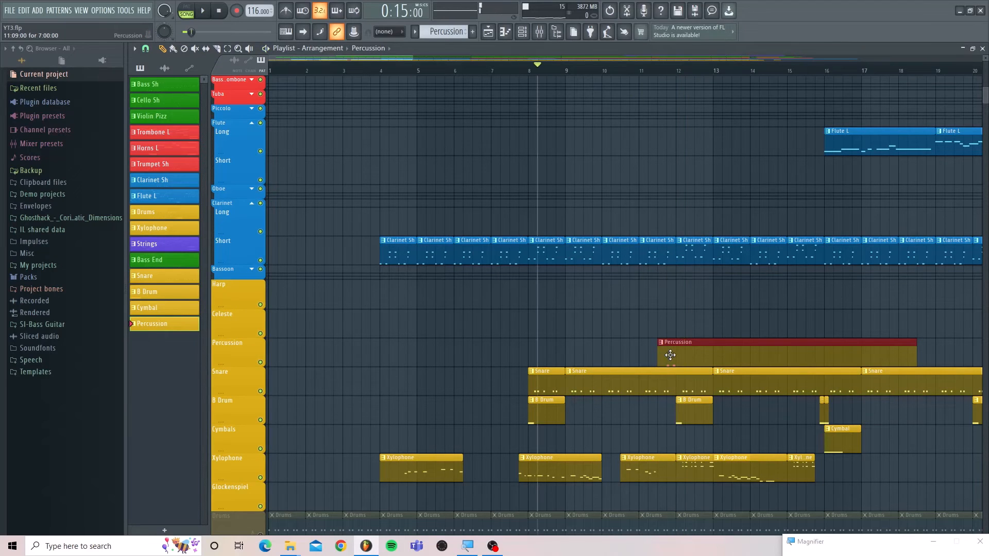
Slice the Percussion clip at bar 12 and delete the portion after the cut
key(c)
drag(683, 368, 680, 376)
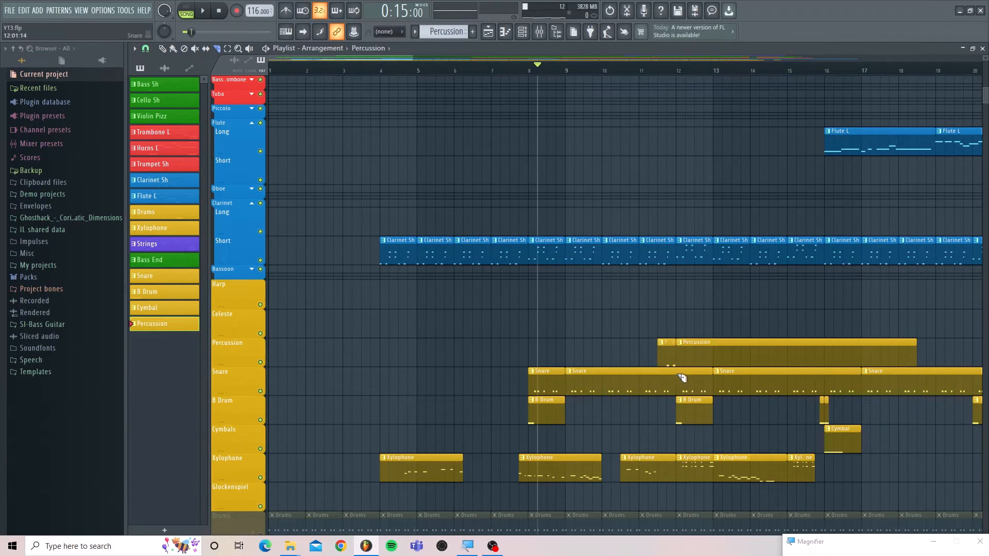
right_click(695, 354)
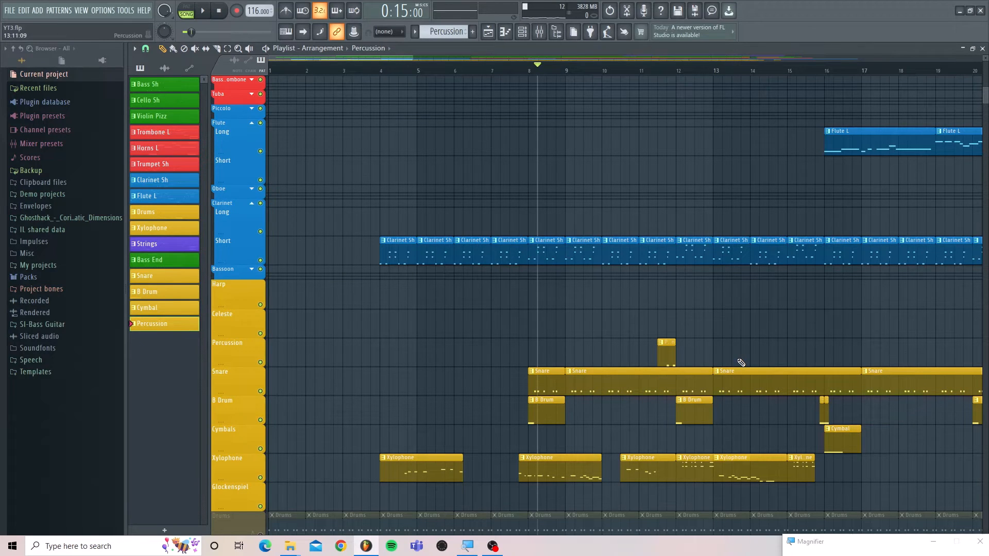
Place copies of the half-bar Percussion clip in the second half of every bar from 12 to 20
click(698, 356)
right_click(707, 357)
click(696, 360)
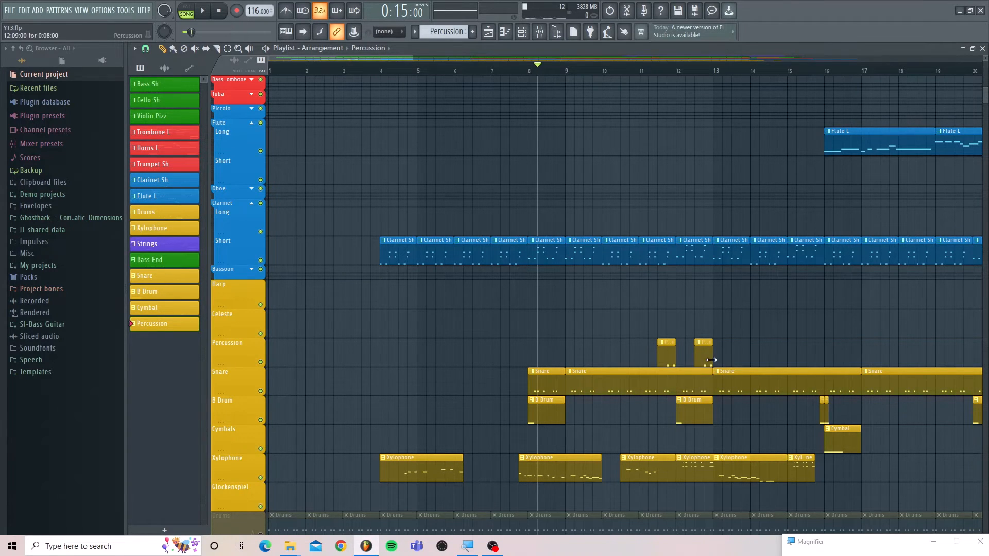
click(738, 359)
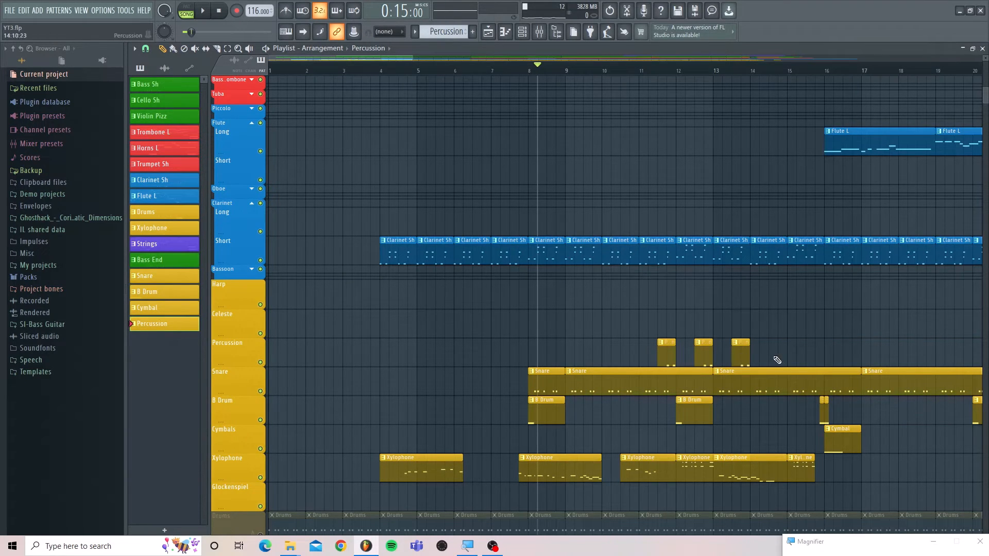
click(777, 360)
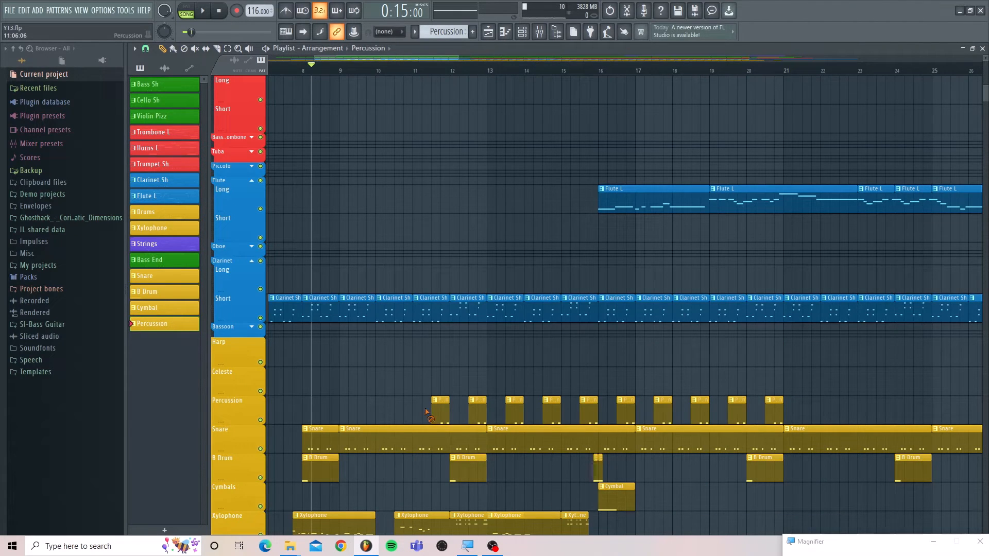
Delete the half-bar Percussion clips from bar 11 through bar 20 and look over the parts around bars 22 to 40
drag(427, 412, 773, 411)
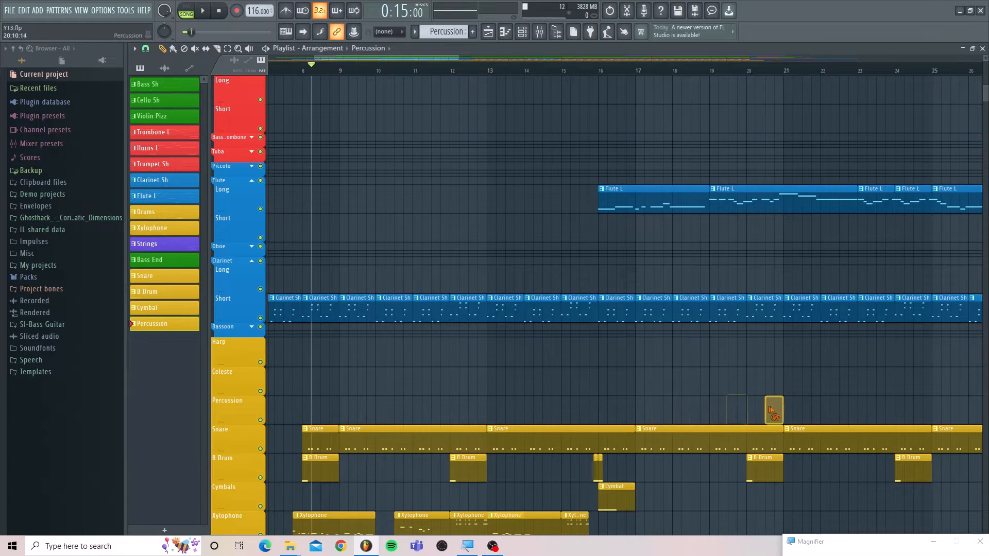
drag(471, 54, 551, 61)
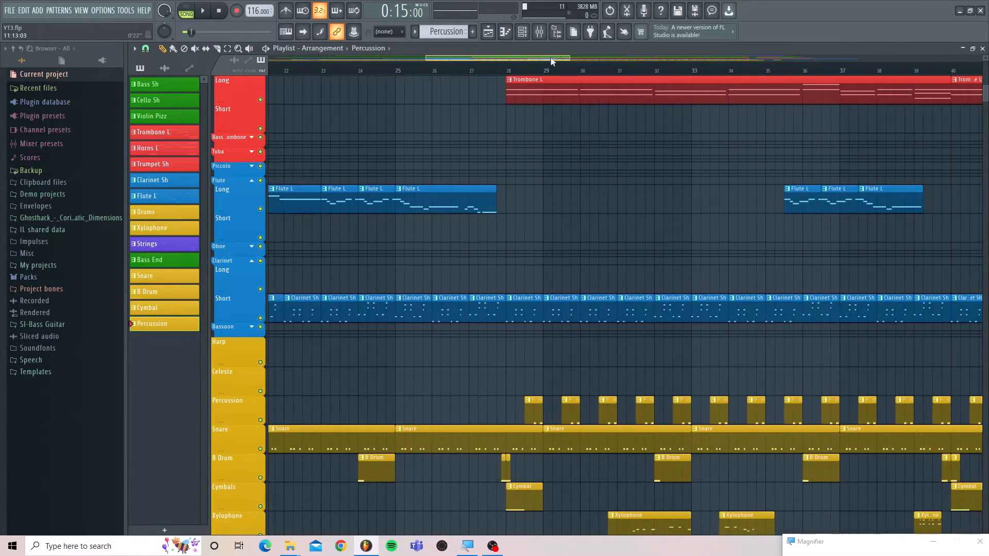
scroll(519, 271, up, 10)
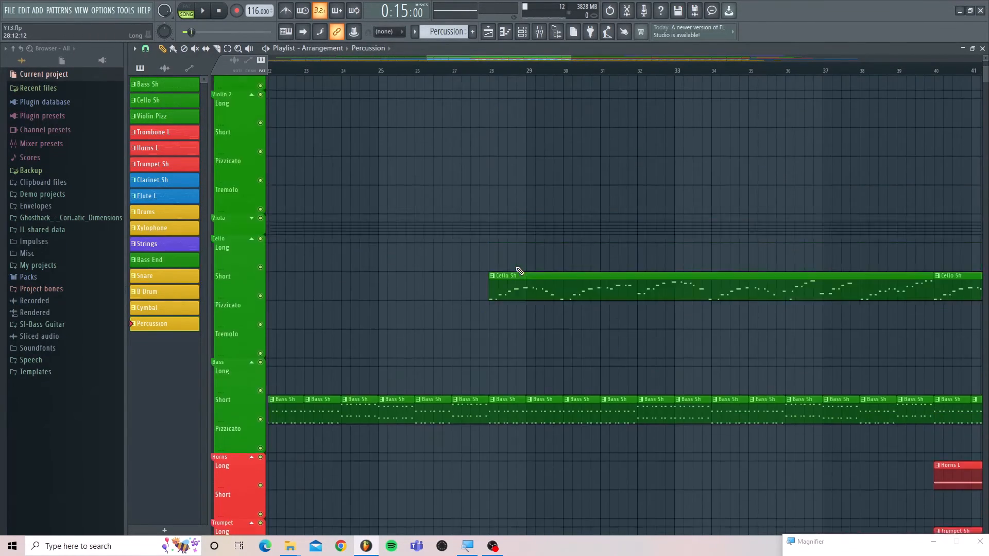
scroll(519, 271, down, 10)
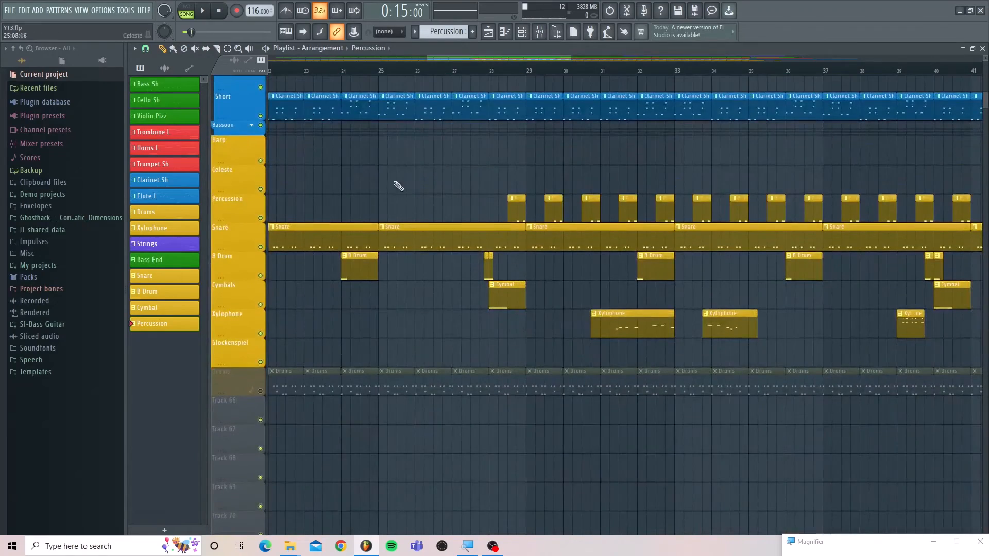
drag(486, 58, 349, 107)
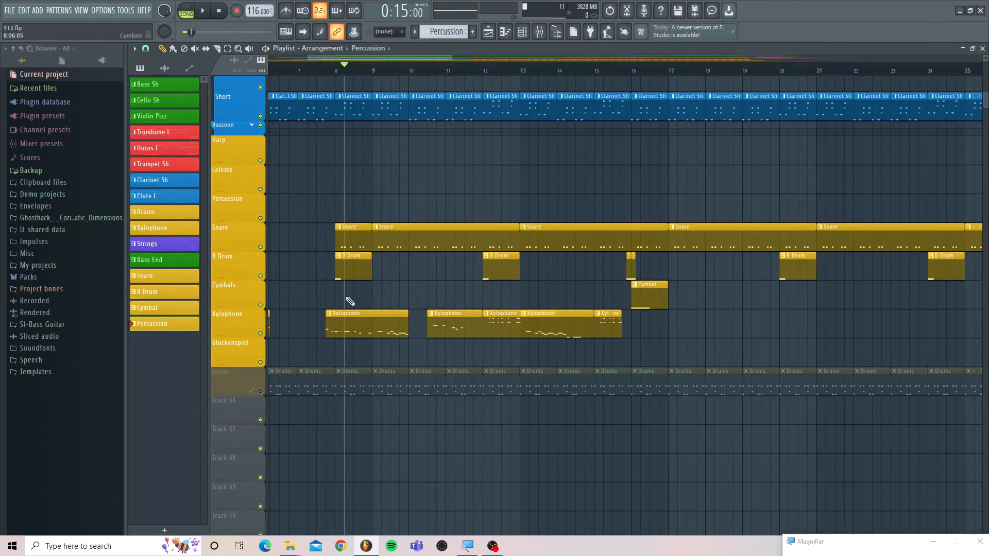
Add a Triangle pattern and place a one-bar clip of it at bar 65 on the Glockenspiel track
drag(437, 57, 834, 46)
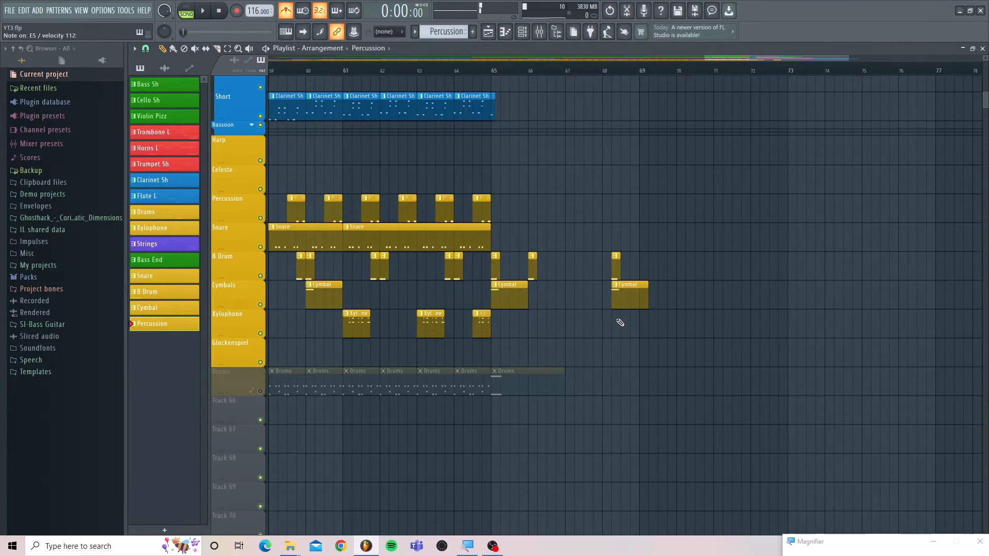
scroll(633, 253, up, 5)
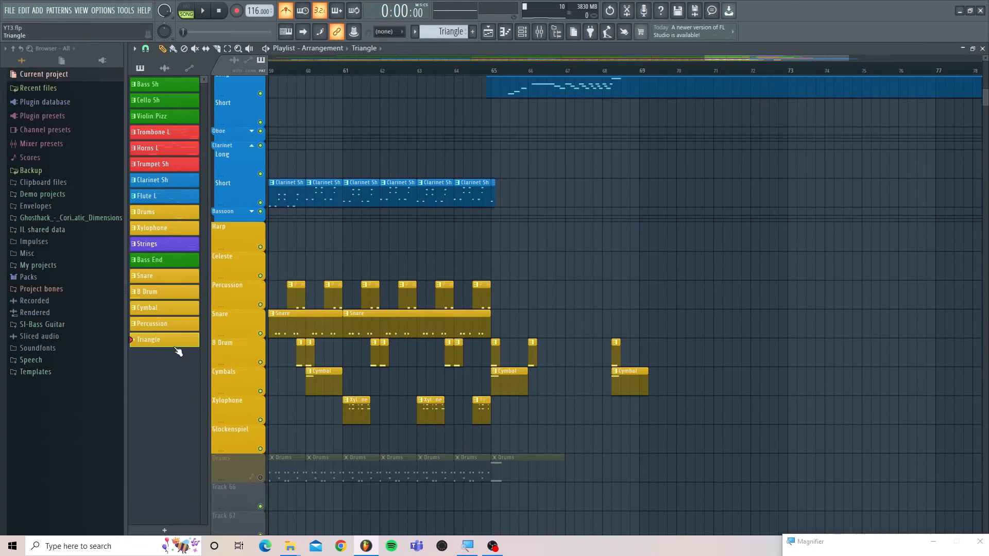
drag(181, 344, 640, 426)
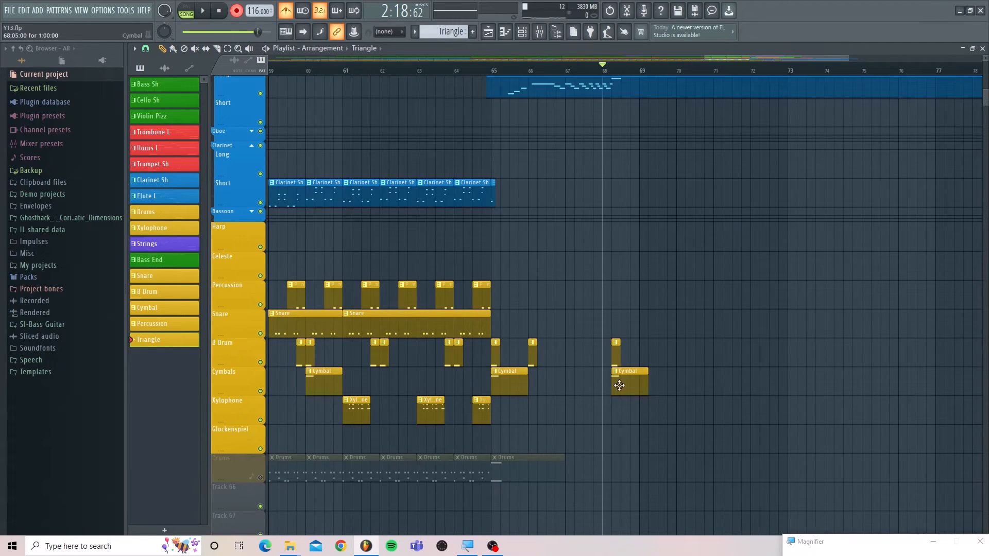
drag(144, 340, 492, 444)
scroll(512, 402, up, 5)
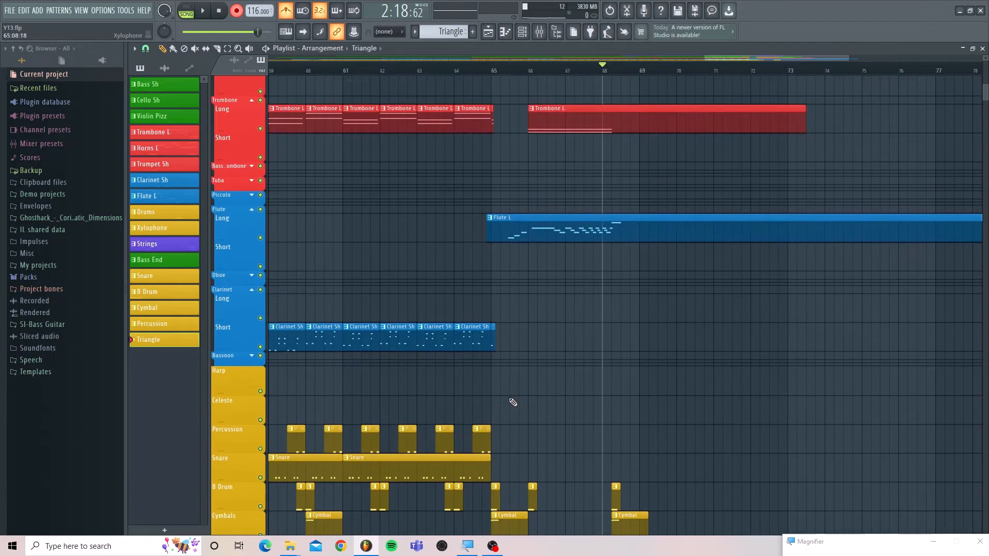
scroll(512, 401, down, 1)
scroll(512, 402, down, 3)
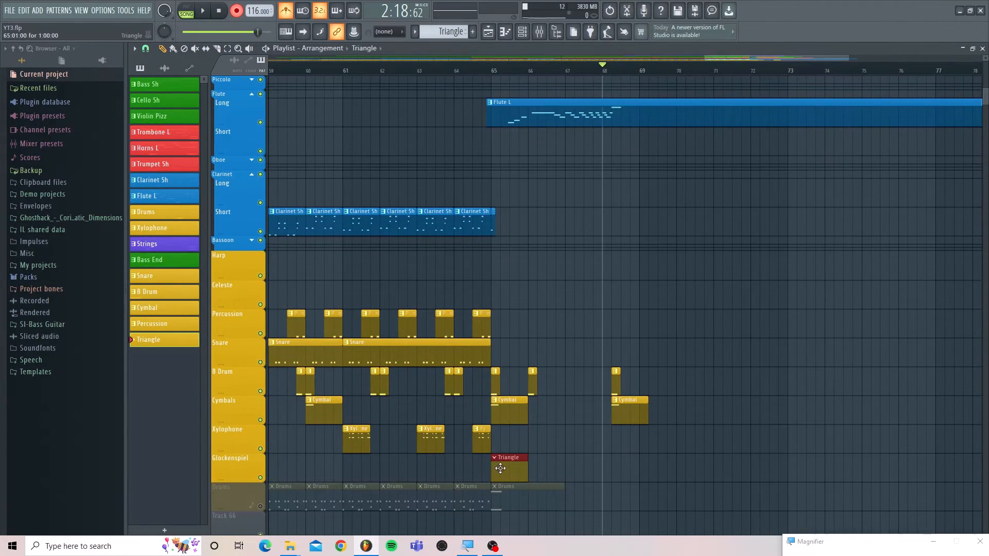
With the Cymbals track muted, record a triangle hit at bar 65 into the Triangle clip extended to run from bar 64 past bar 67
drag(500, 469, 576, 468)
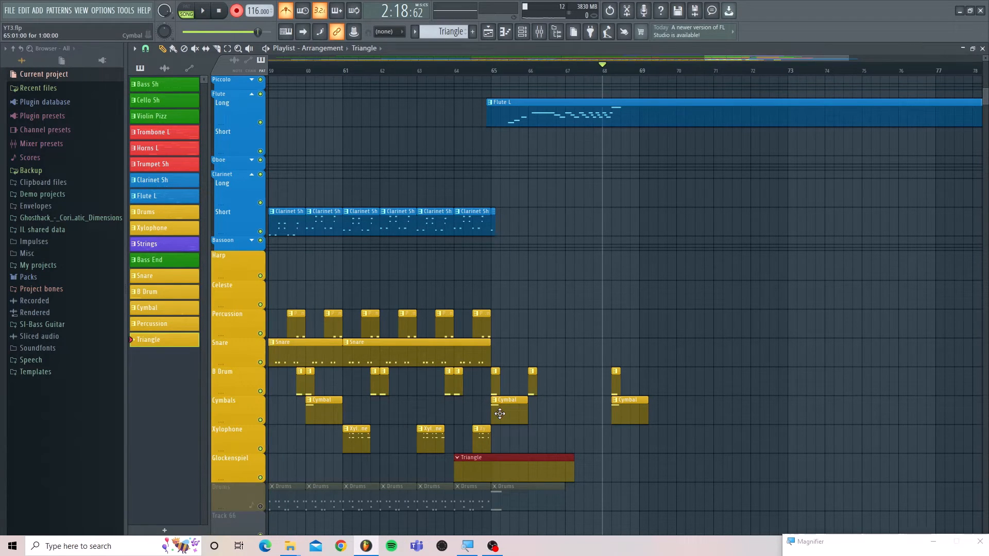
click(260, 420)
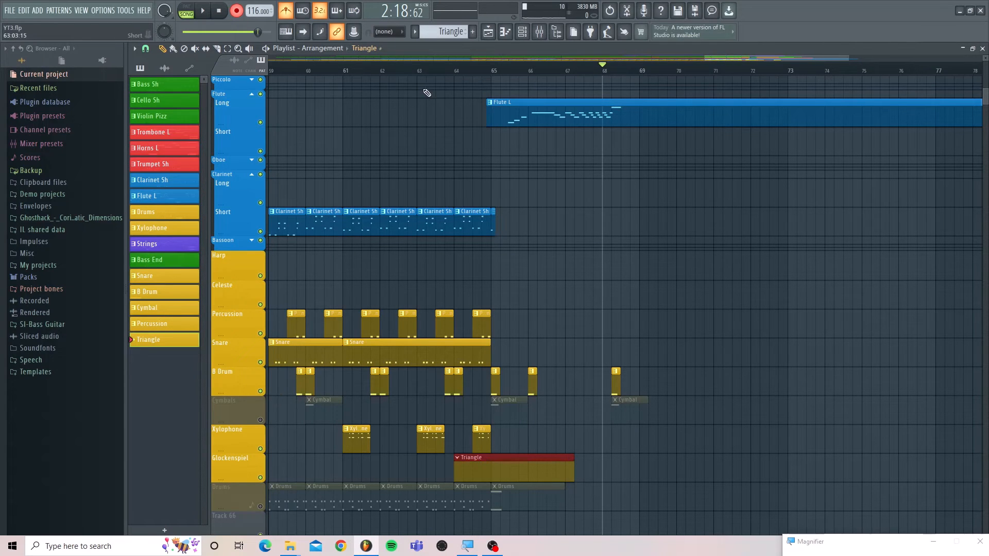
key(space)
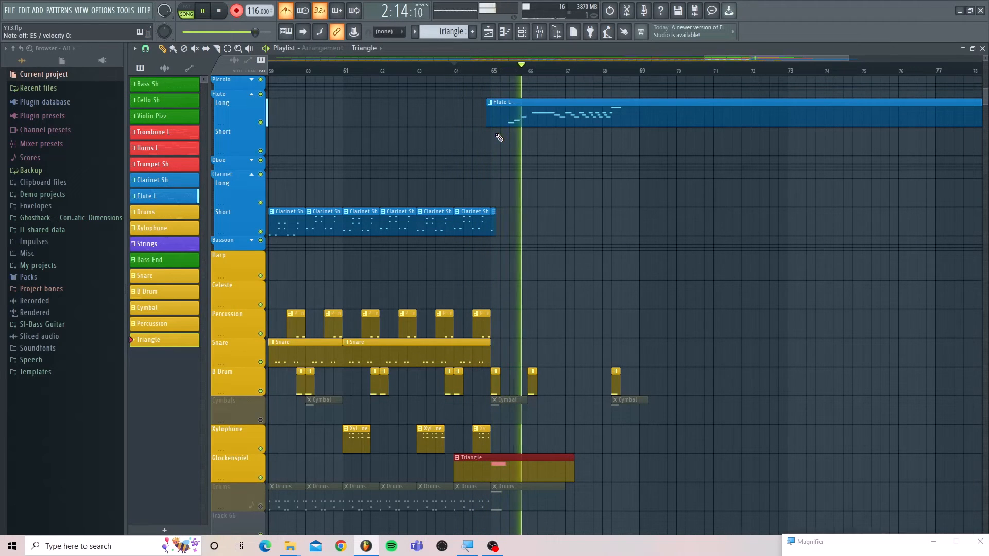
key(space)
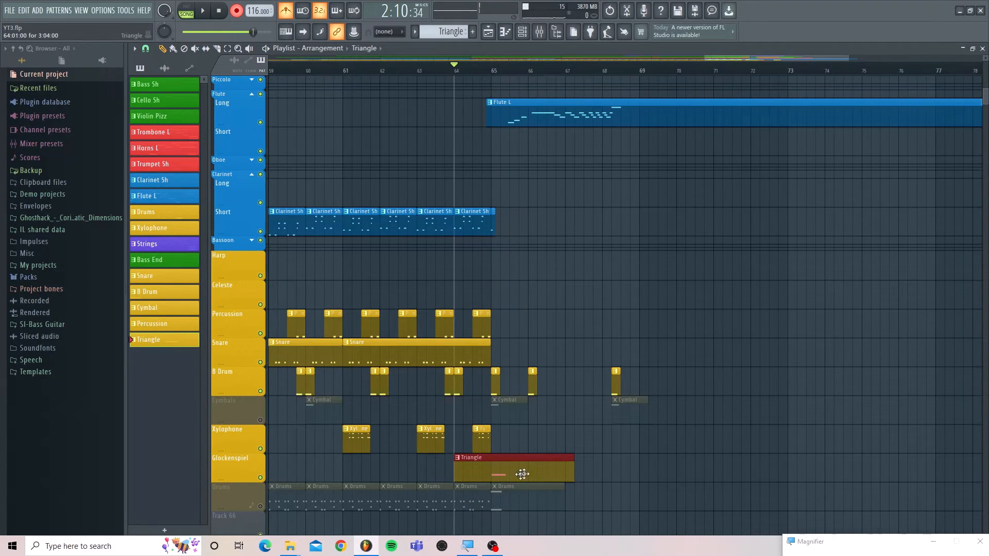
Trim both ends of the recorded Triangle clip so it covers only bar 65
drag(572, 469, 526, 467)
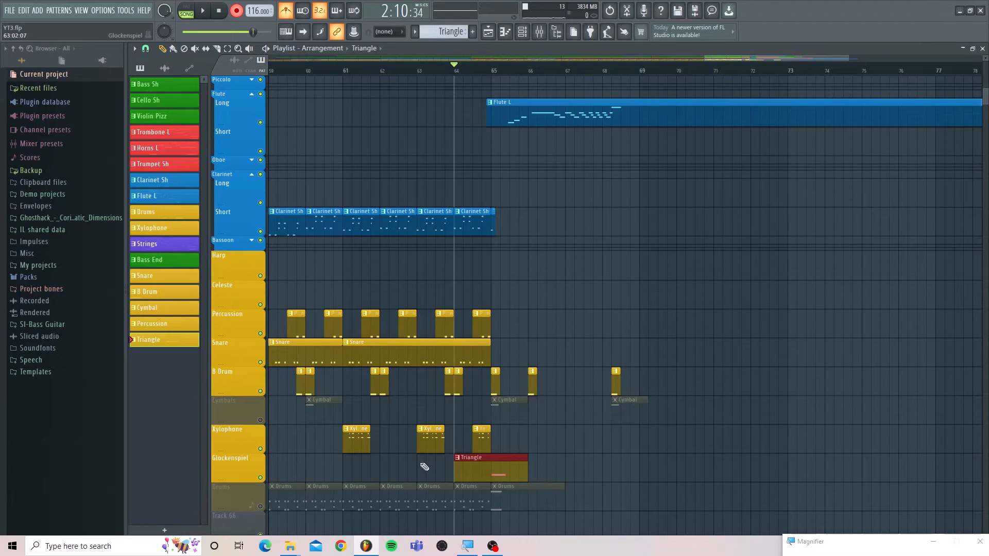
drag(455, 473, 492, 473)
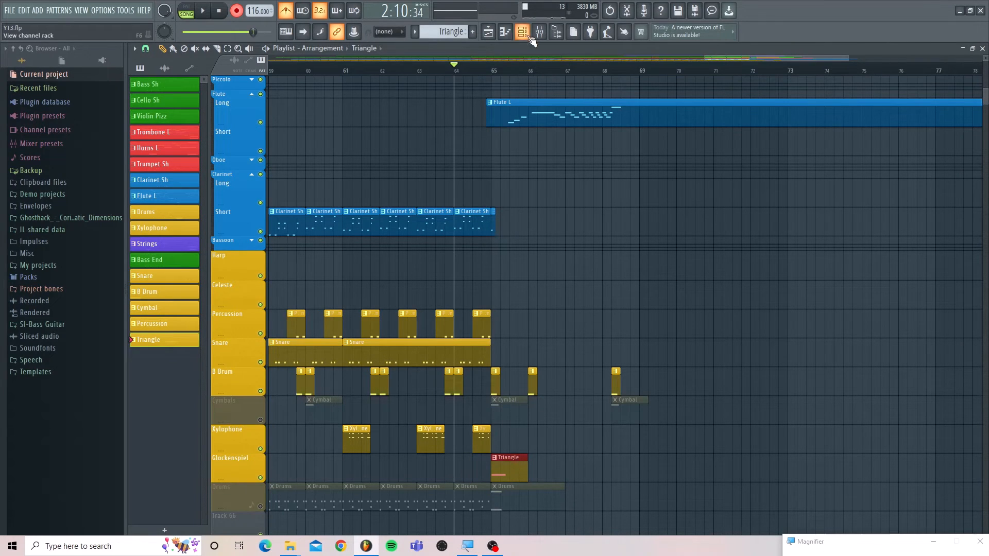
mouse_move(785, 60)
mouse_down()
mouse_move(715, 60)
mouse_move(773, 61)
mouse_up()
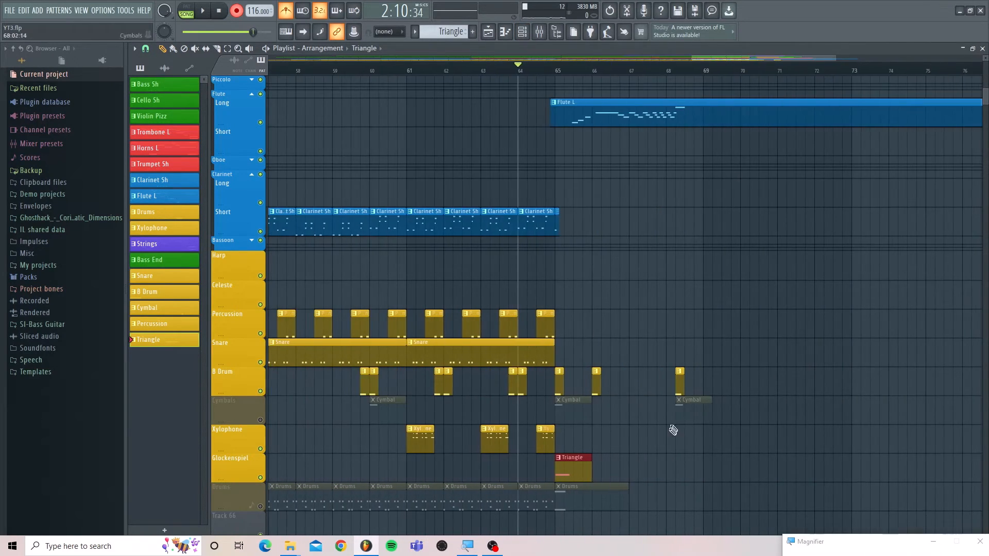
click(335, 471)
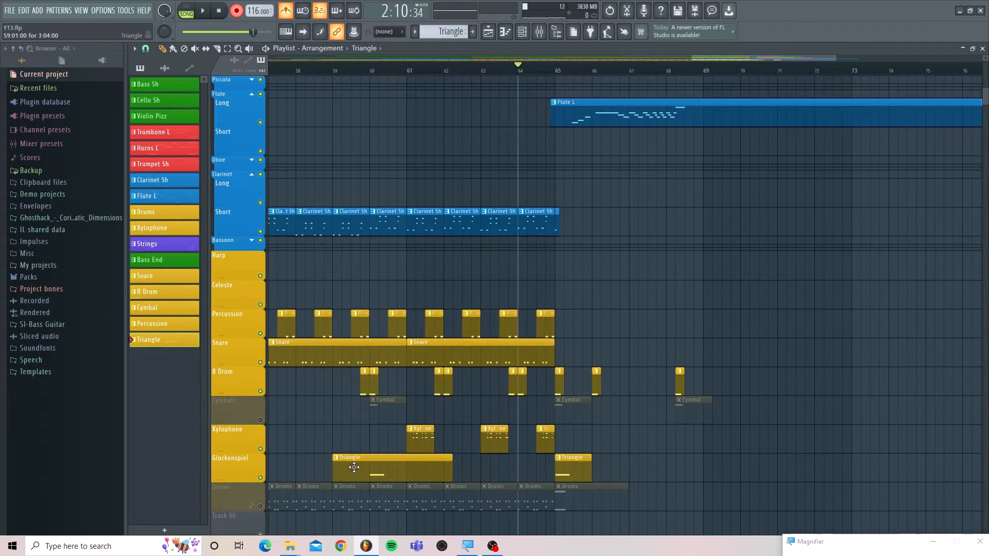
right_click(393, 470)
click(357, 463)
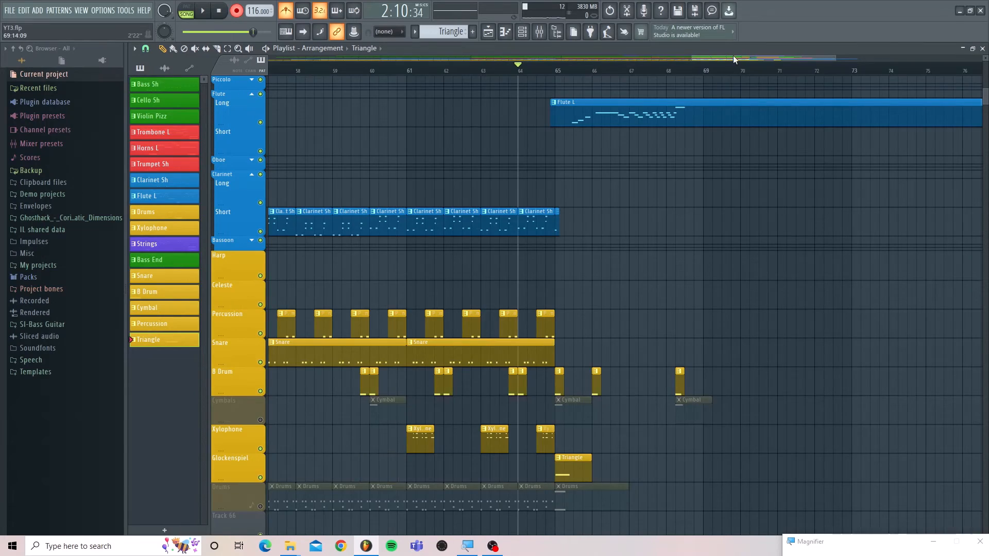
Rename the Glockenspiel track as Trianlge and place one-bar Triangle clips on it at bars 3, 7, 11 and 14
mouse_move(733, 54)
mouse_down()
mouse_move(556, 61)
mouse_move(420, 84)
mouse_move(322, 109)
mouse_move(324, 117)
mouse_up()
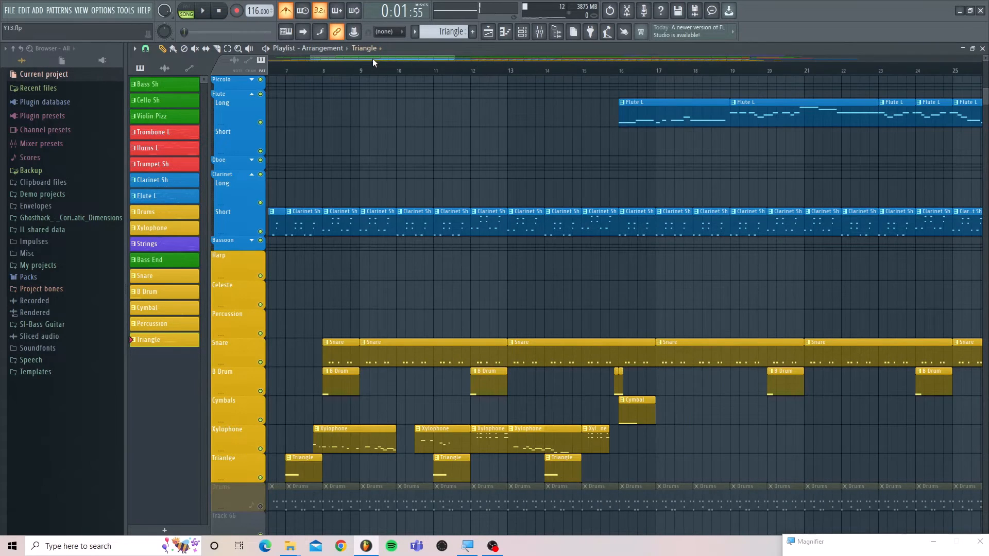
drag(372, 58, 331, 59)
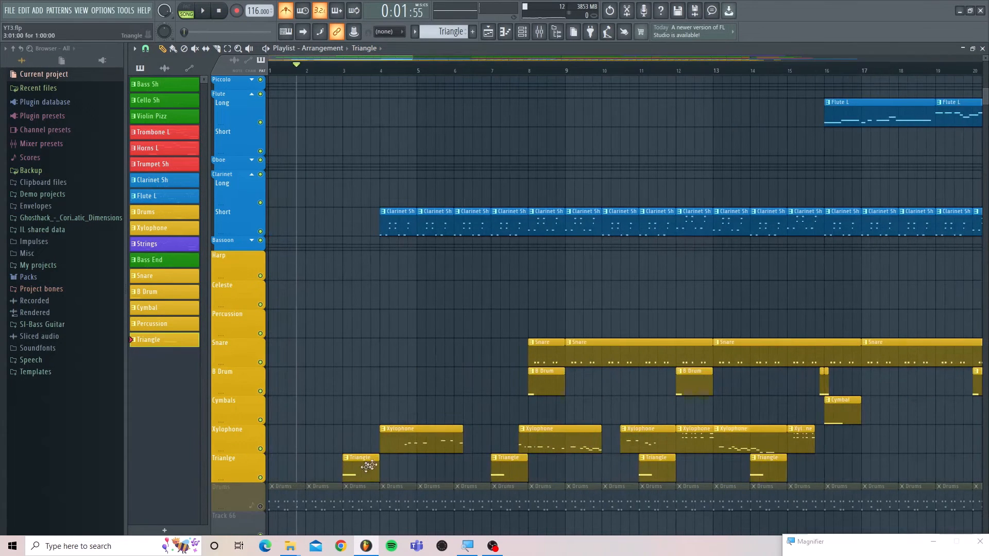
click(343, 68)
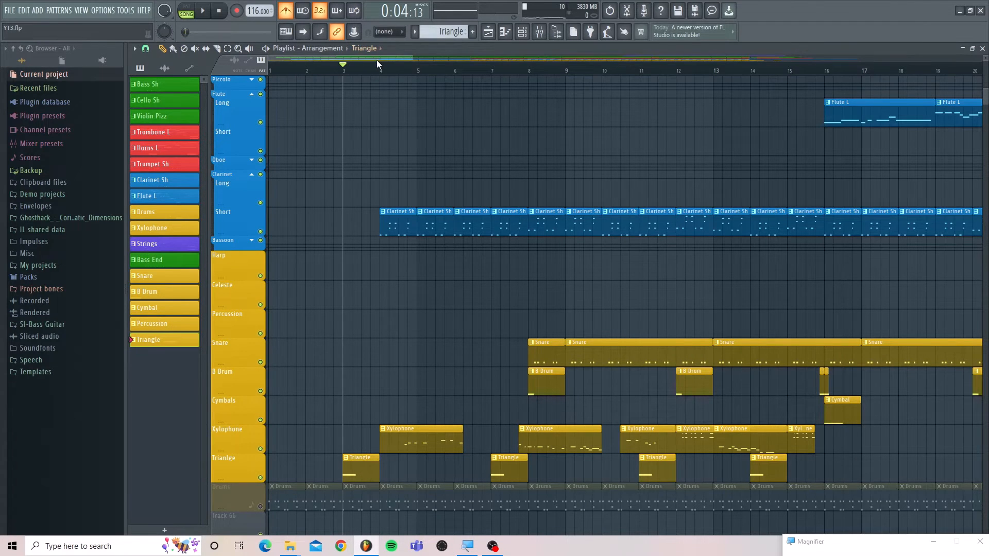
Create a new pattern named Rattle with the Golden Sky color (#D6AB13)
drag(376, 60, 499, 58)
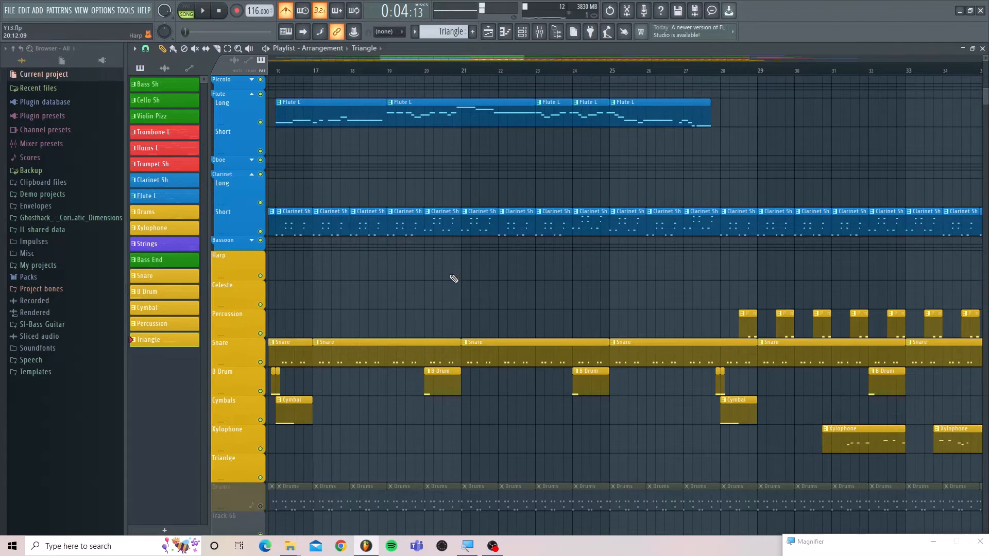
click(472, 34)
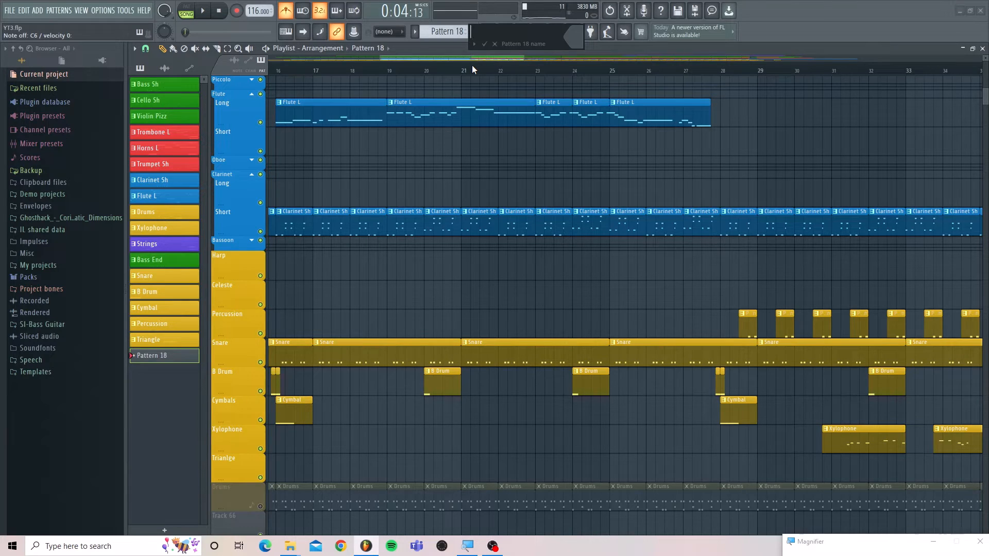
text(Rattle)
click(584, 40)
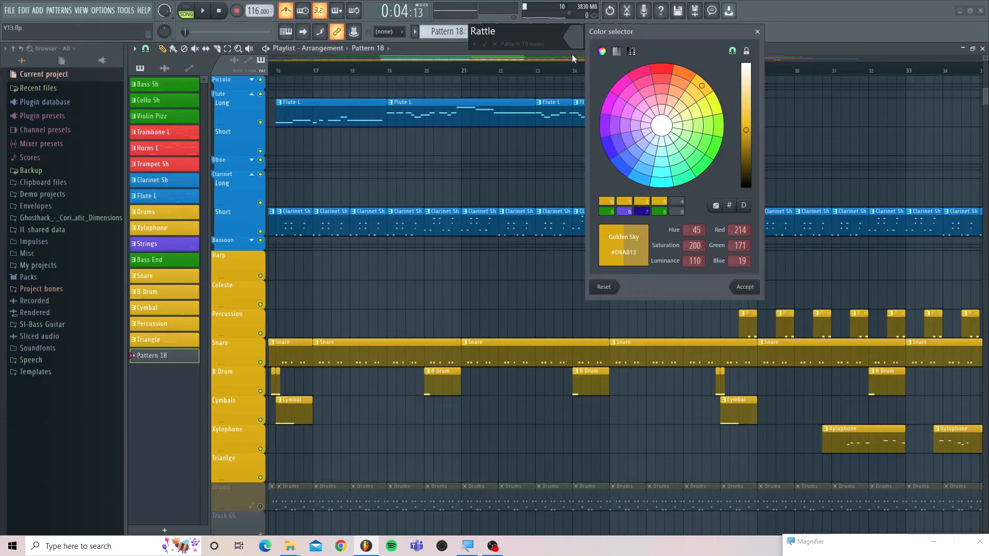
key(Return)
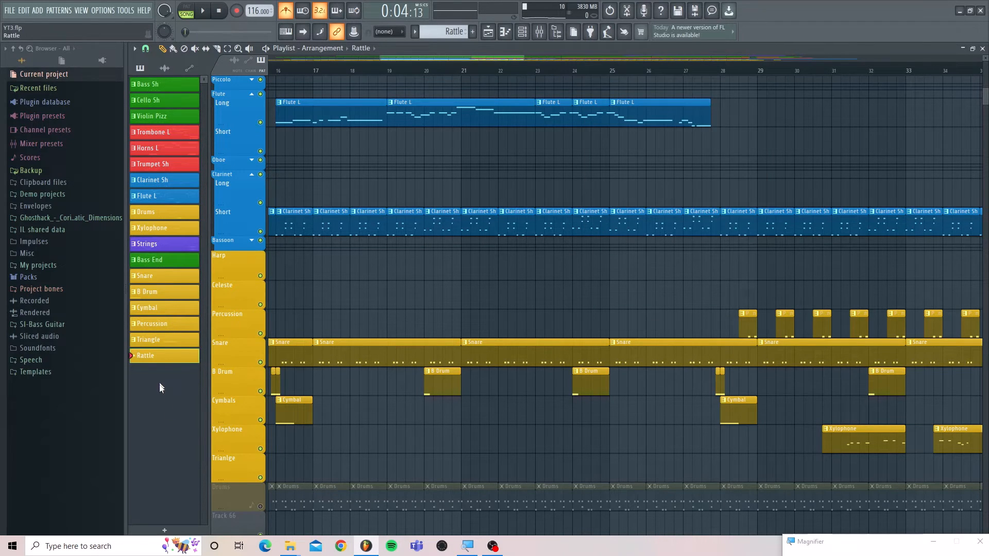
Rename the Celeste track as Rattle
scroll(290, 462, down, 3)
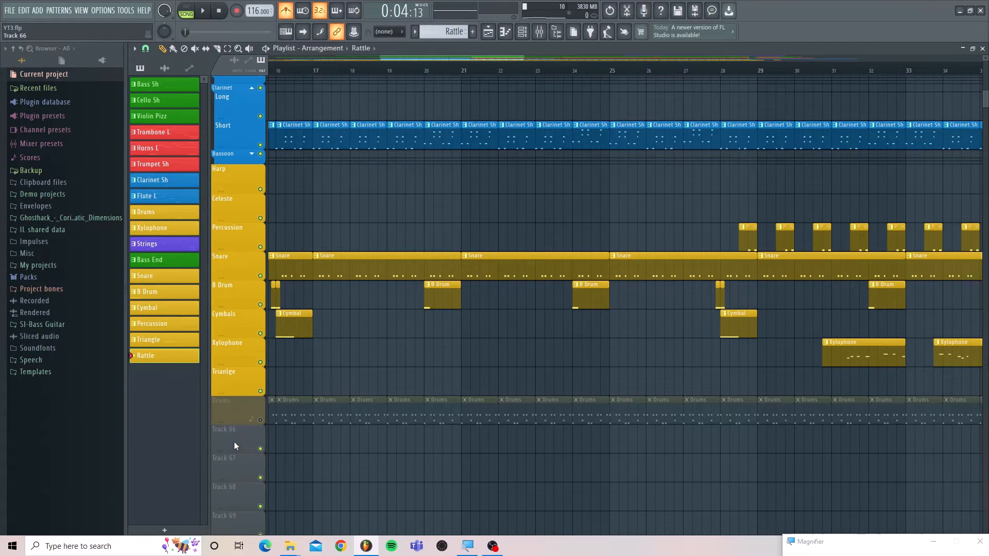
right_click(240, 213)
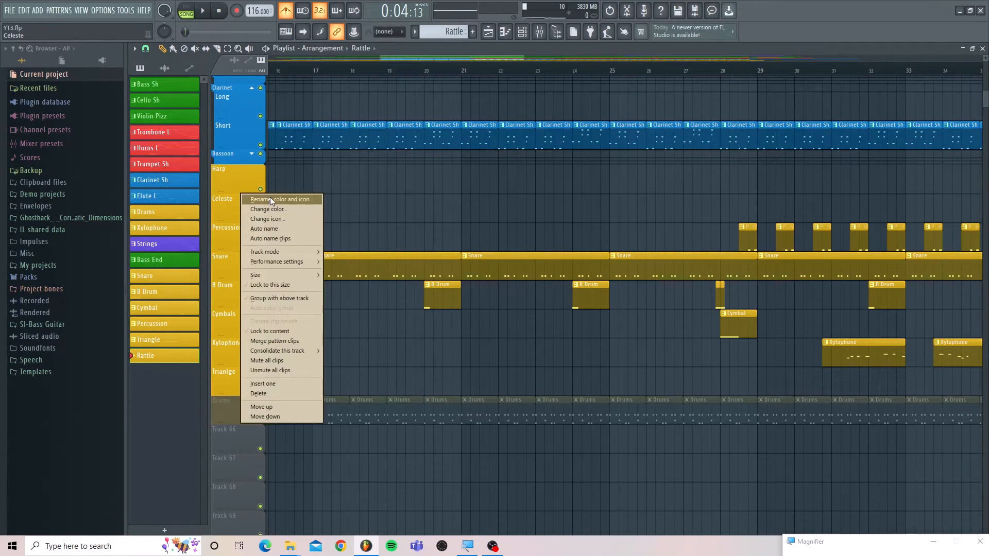
click(270, 197)
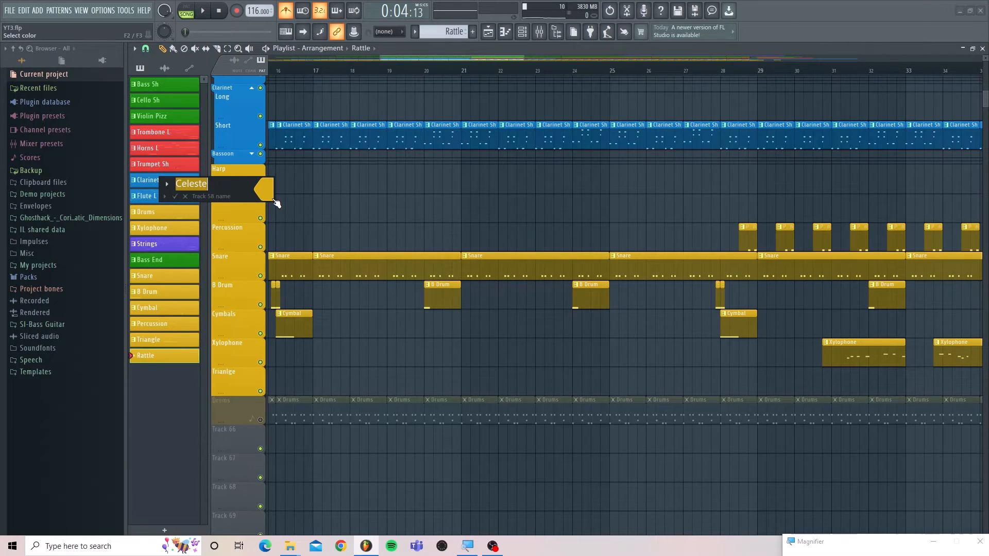
text(Rattle)
key(Return)
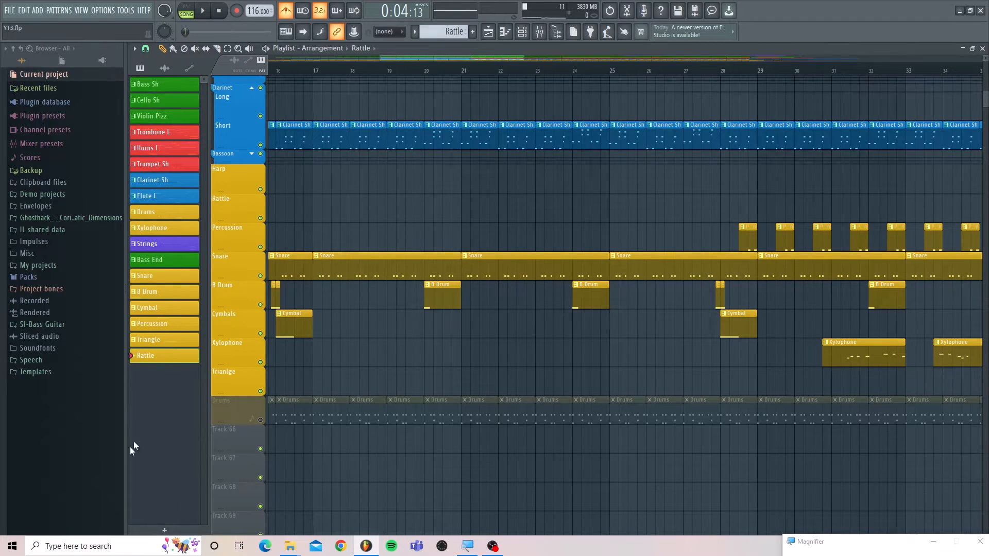
Place a Rattle clip at bar 16 on the Rattle track and extend it to run from bar 15 past bar 25
drag(167, 362, 656, 204)
scroll(669, 206, up, 5)
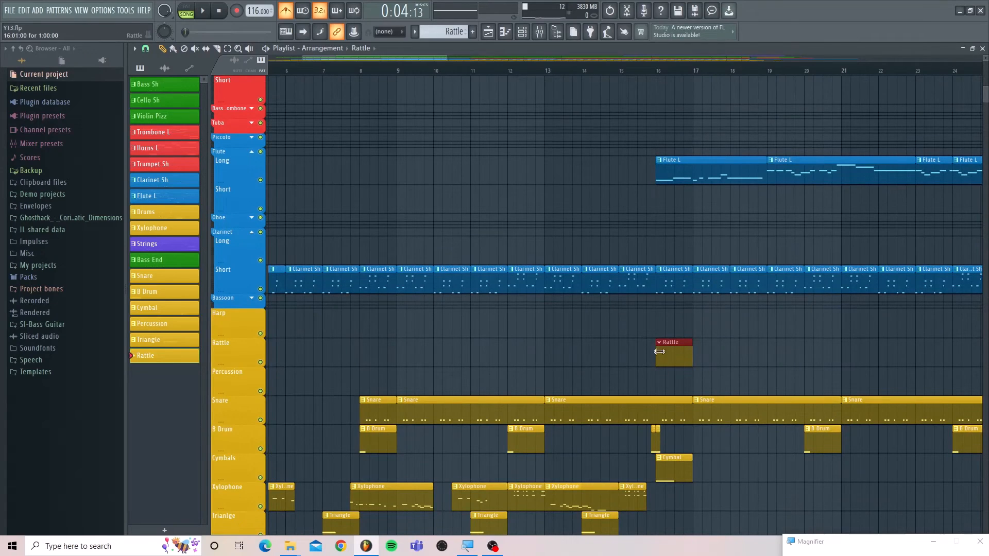
drag(673, 355, 982, 355)
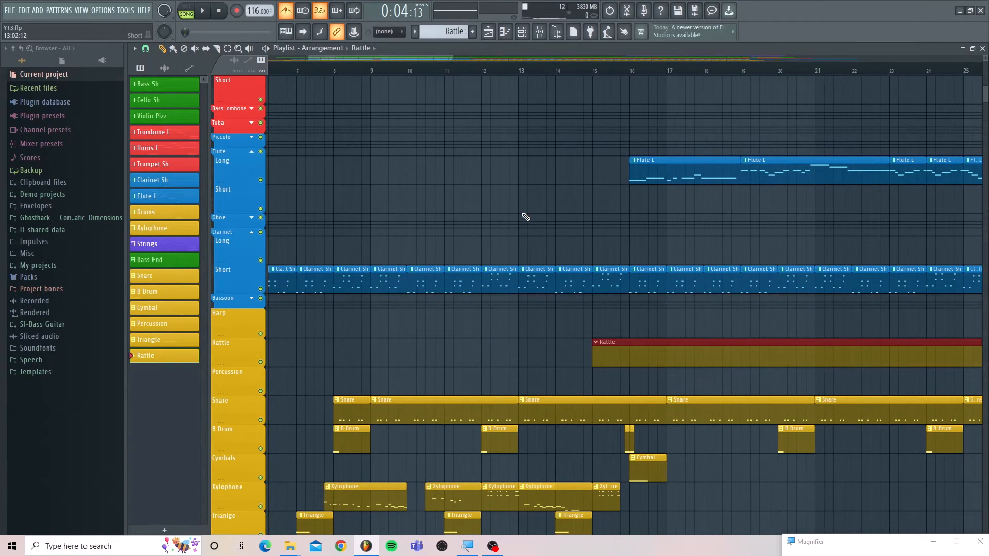
Play from bar 13 and record a live Rattle take into the Rattle pattern
click(522, 73)
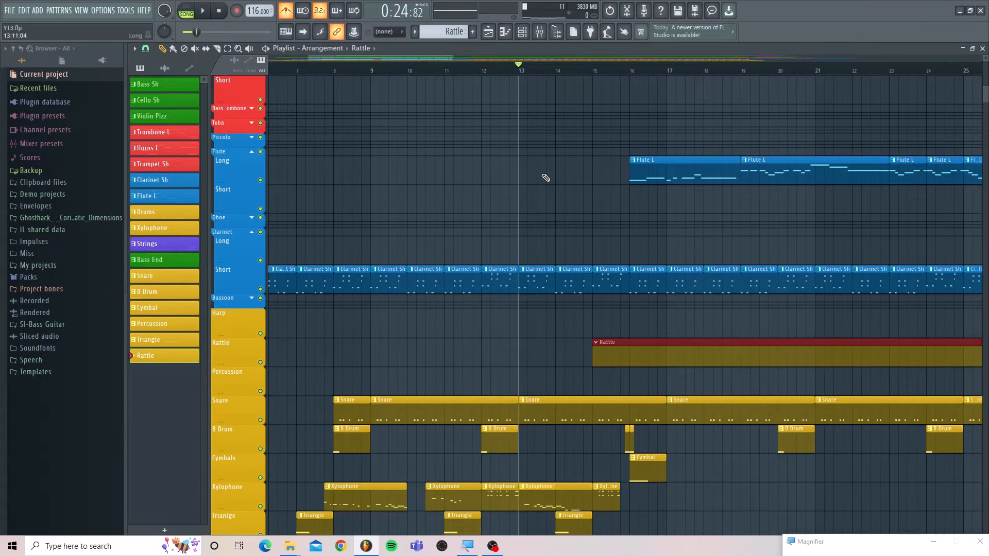
key(space)
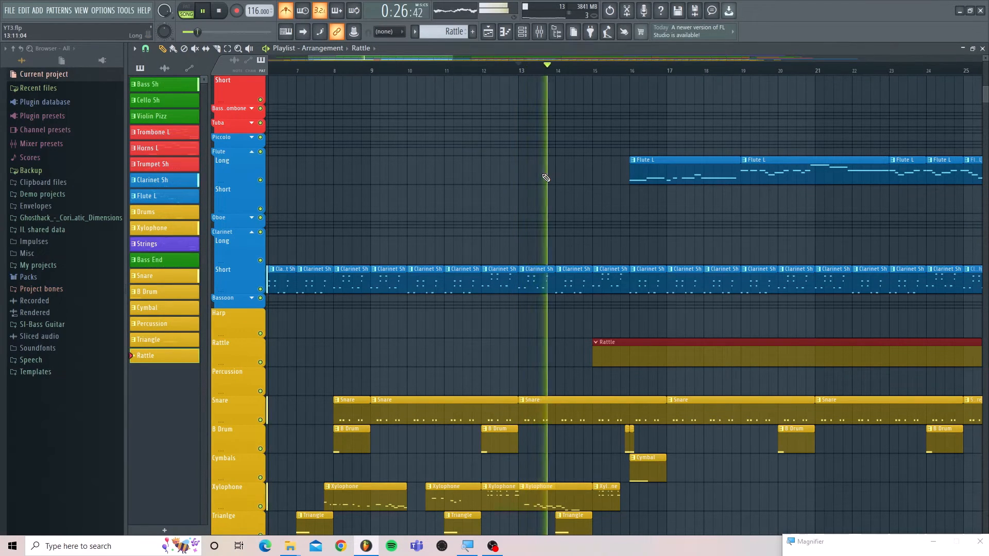
key(space)
key(space)
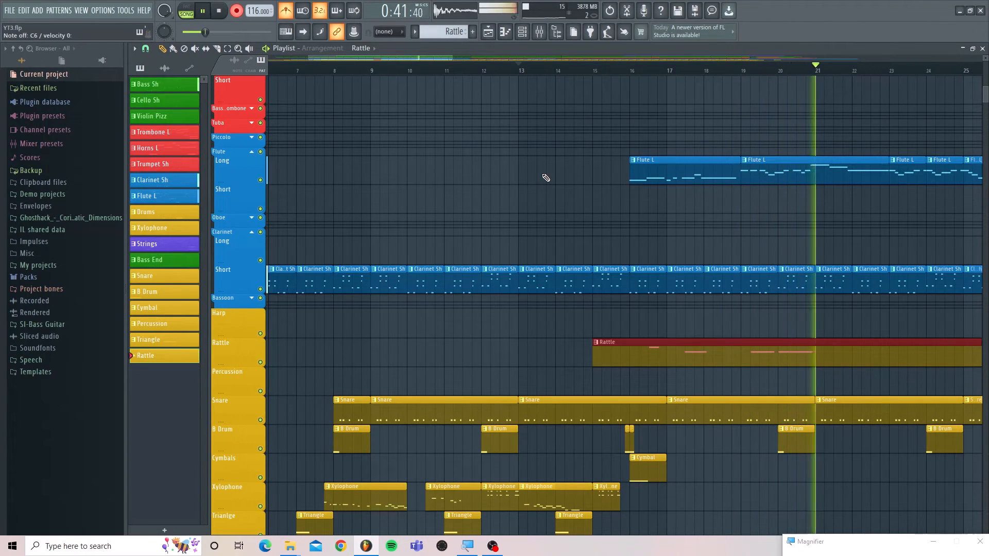
key(space)
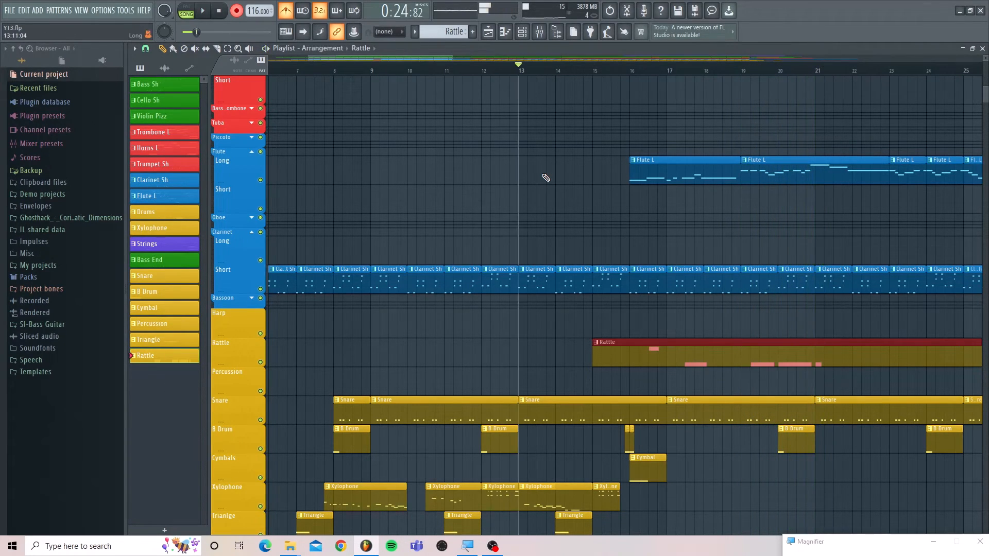
Clear all the recorded notes in the Rattle pattern and place a single C6 note at its start
double_click(675, 350)
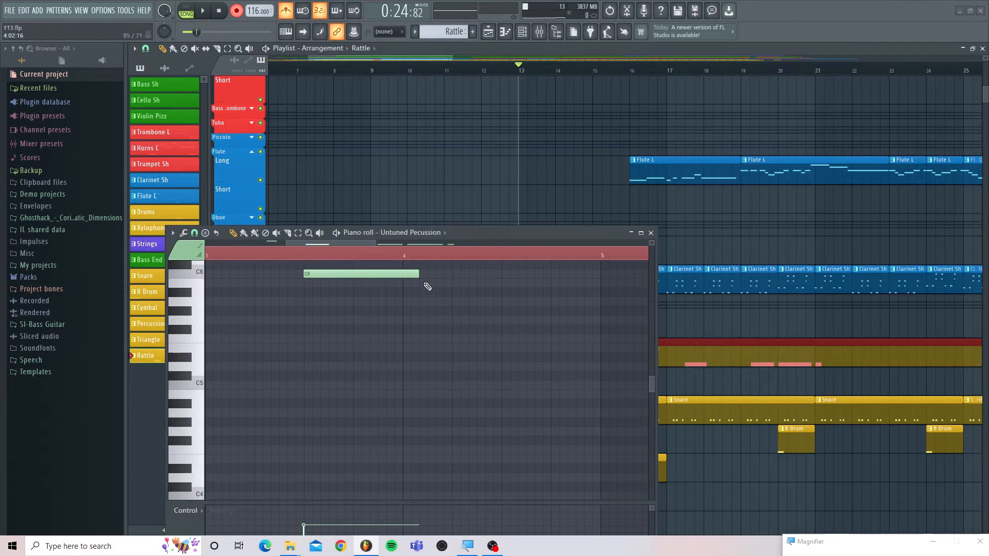
key(ctrl+a)
key(Delete)
drag(462, 243, 240, 231)
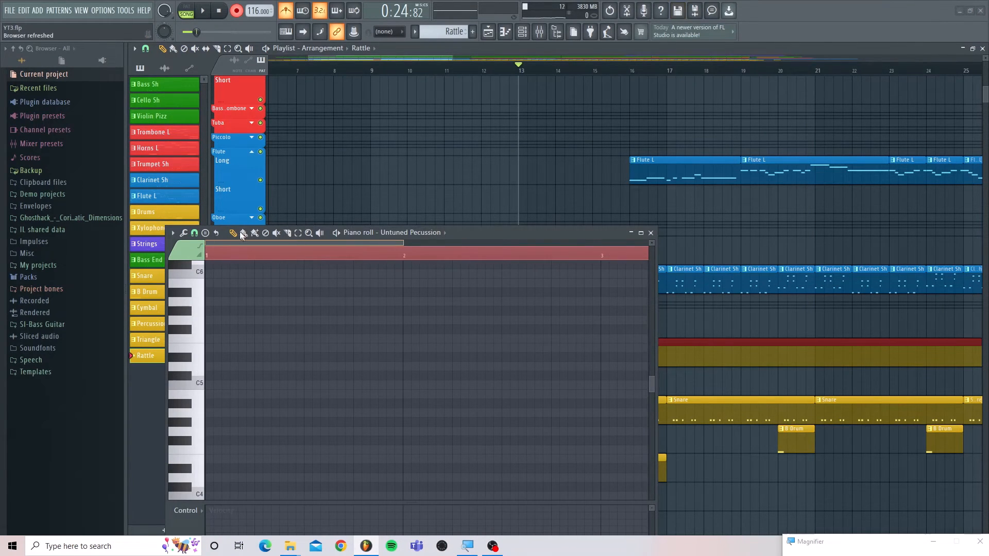
scroll(231, 295, up, 3)
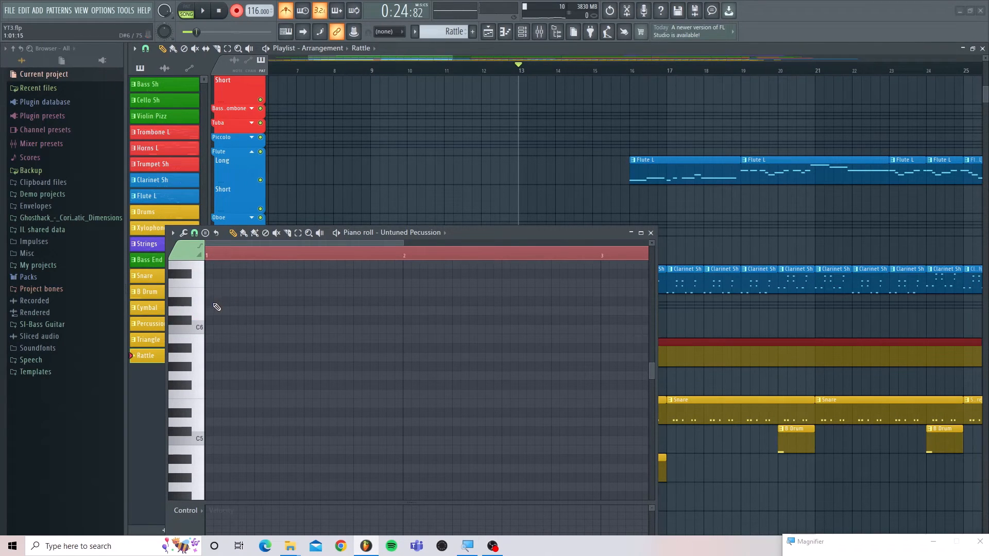
click(209, 330)
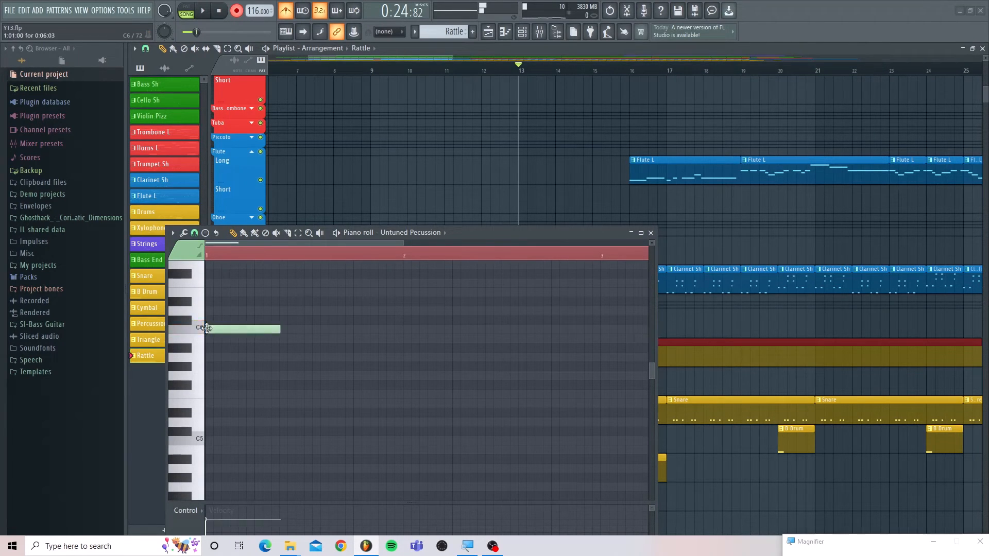
click(649, 233)
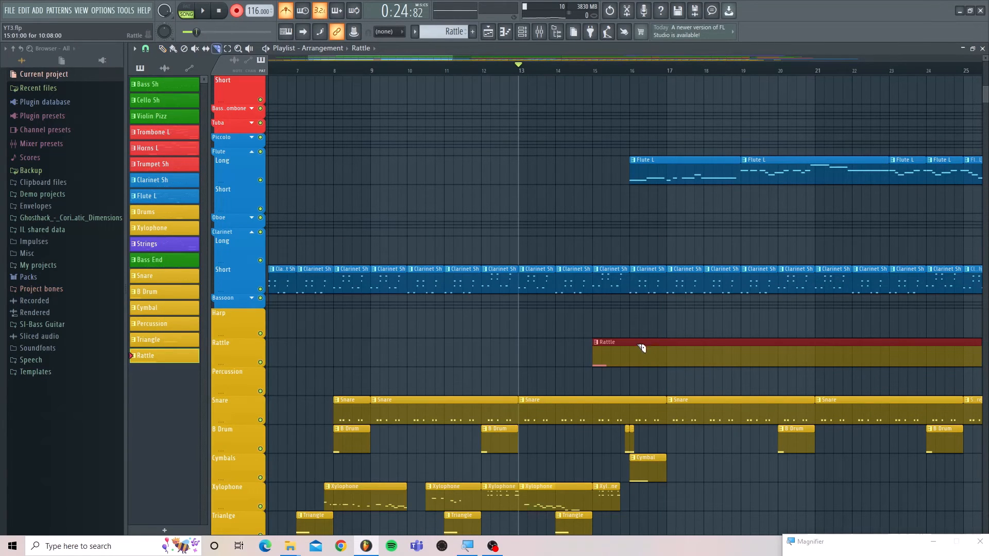
Slice the Rattle clip at bar 16, delete the remainder, and move the one-bar clip to bar 17
drag(635, 342, 637, 387)
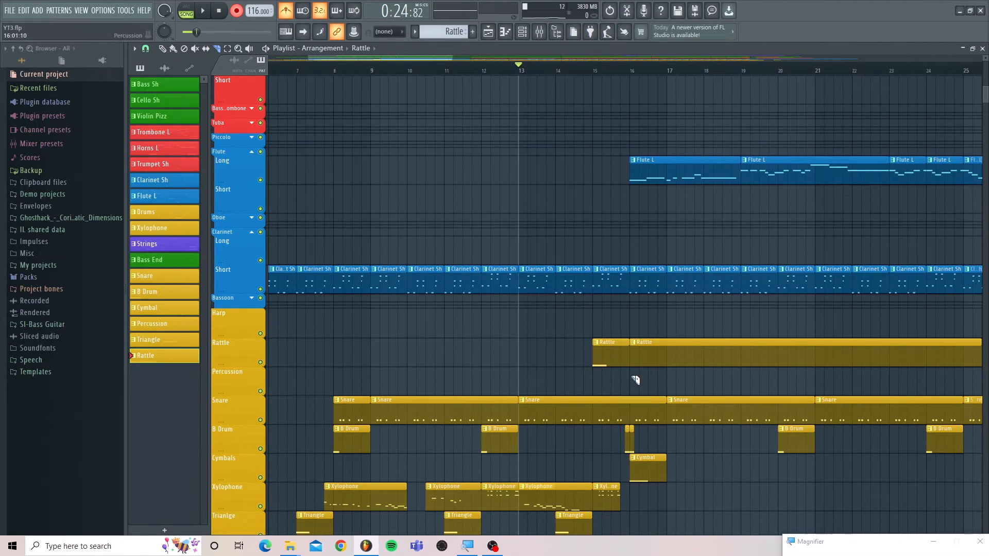
right_click(661, 361)
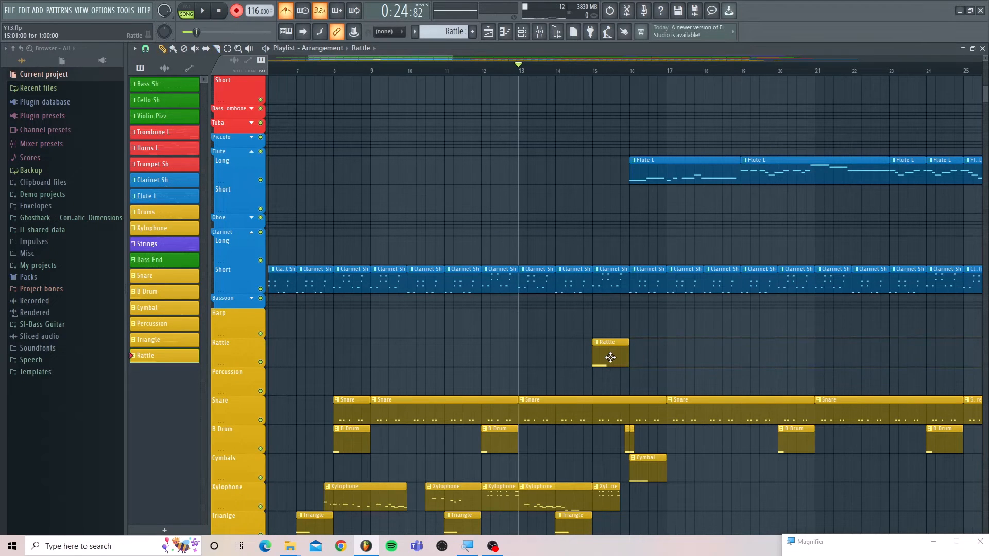
drag(608, 357, 683, 358)
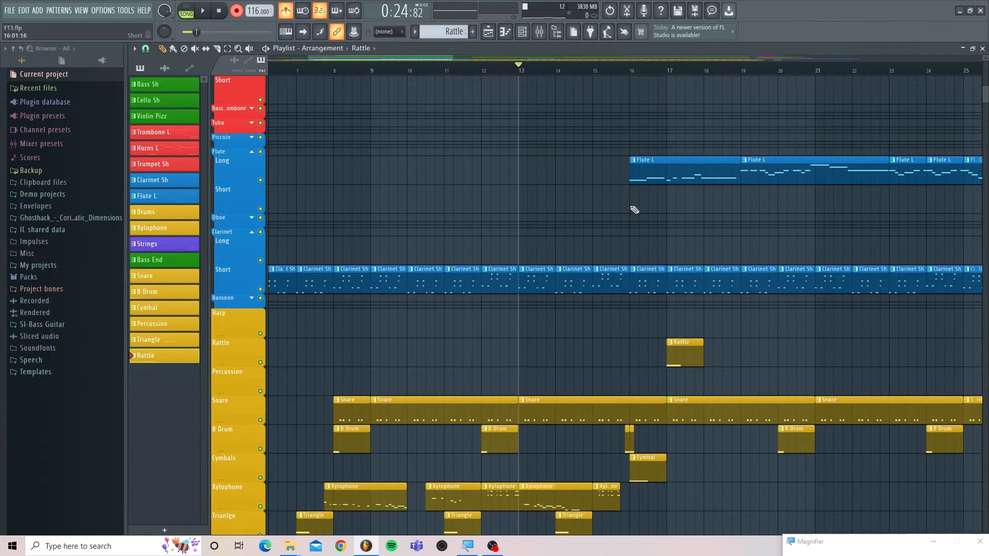
Place one-bar Rattle clips at bar 20 and midway through bar 22 while playing back from bar 13
key(space)
key(space)
key(space)
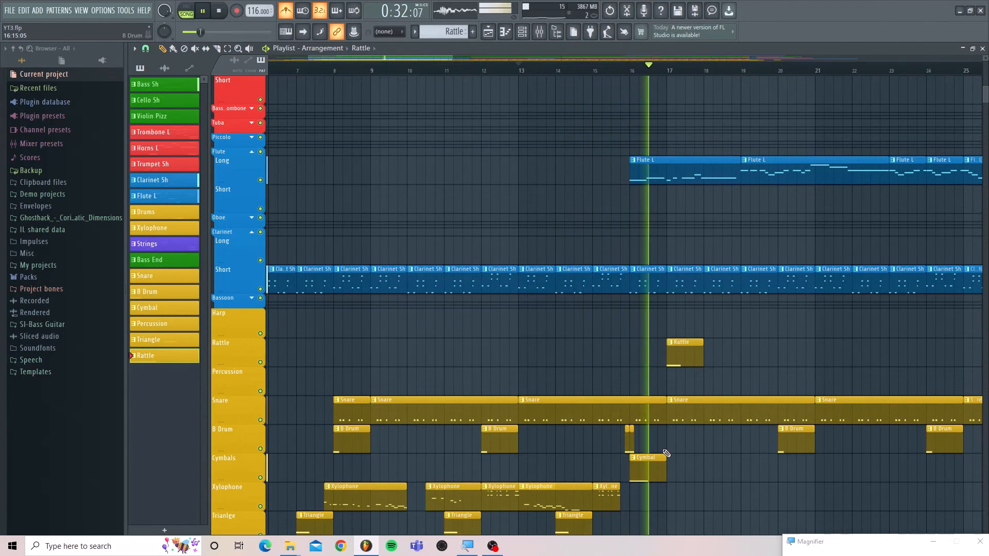
click(742, 360)
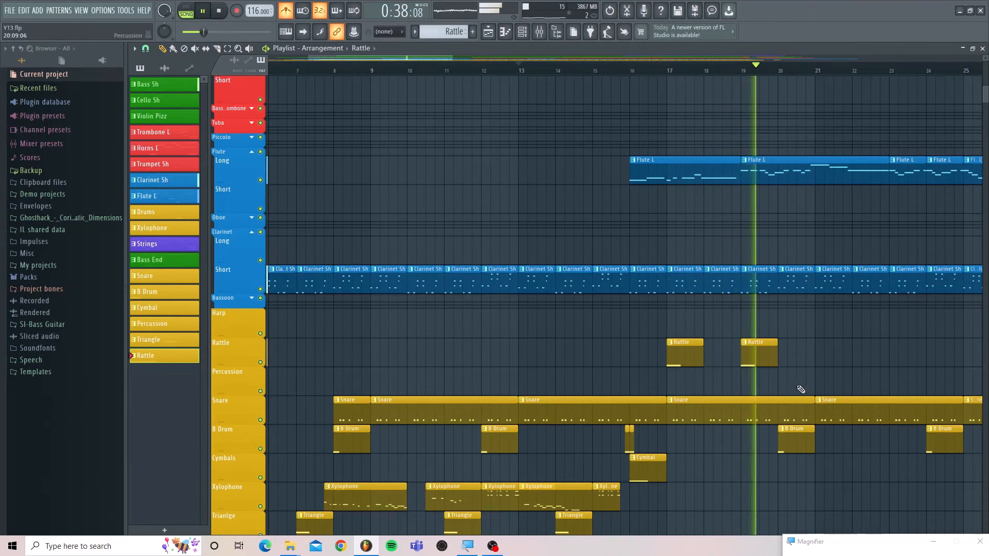
right_click(772, 357)
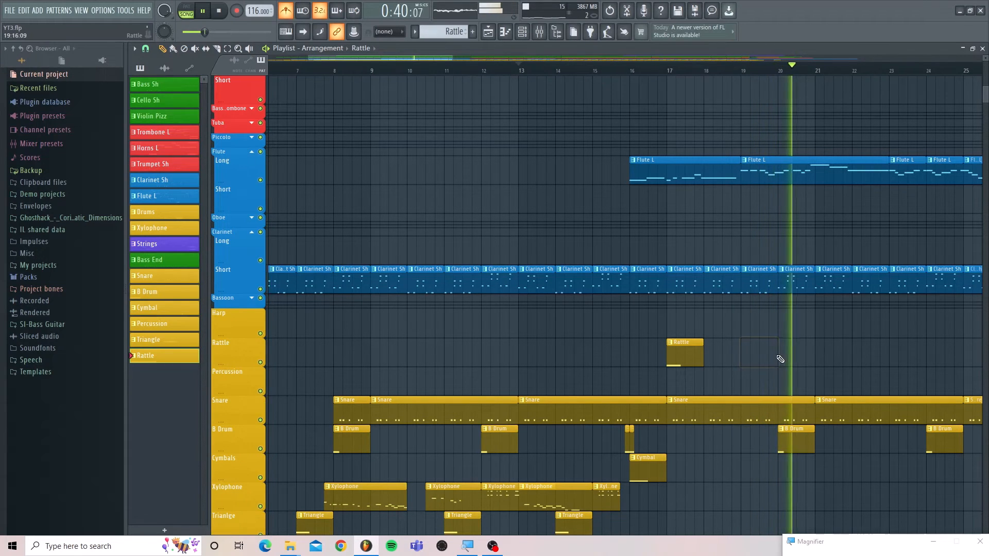
click(781, 356)
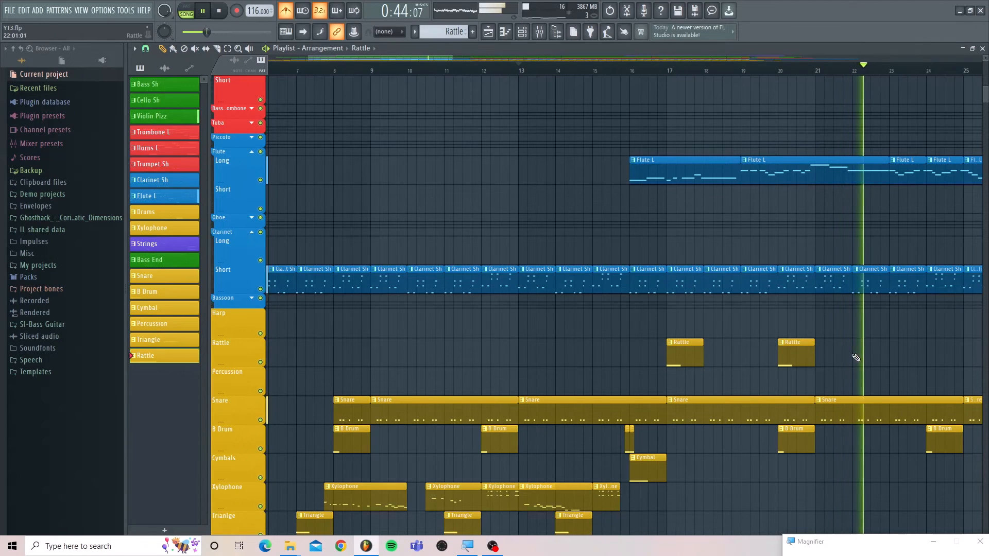
click(884, 355)
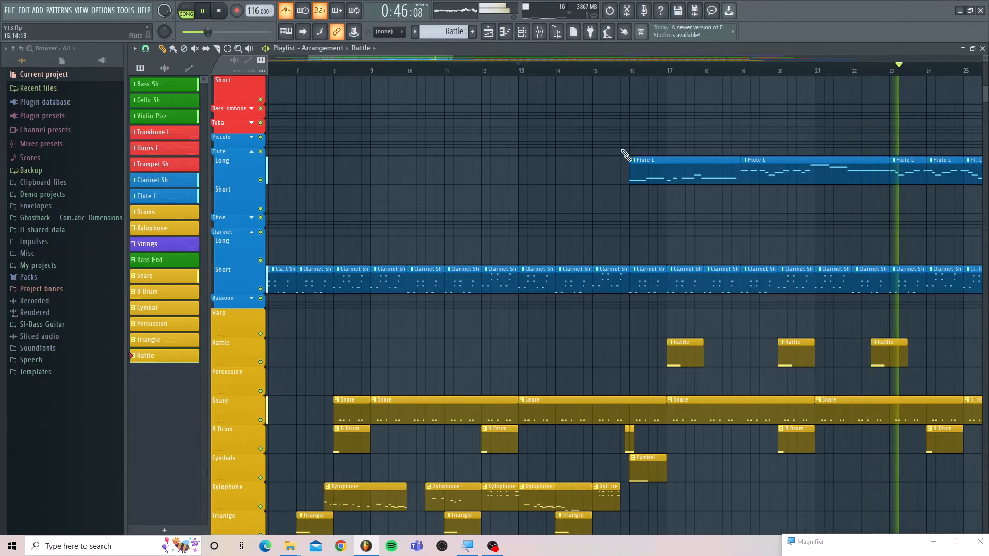
Add Rattle clips midway through bar 18 and at bar 24, and replace the bar 22 clip with one starting at 22:05
click(624, 75)
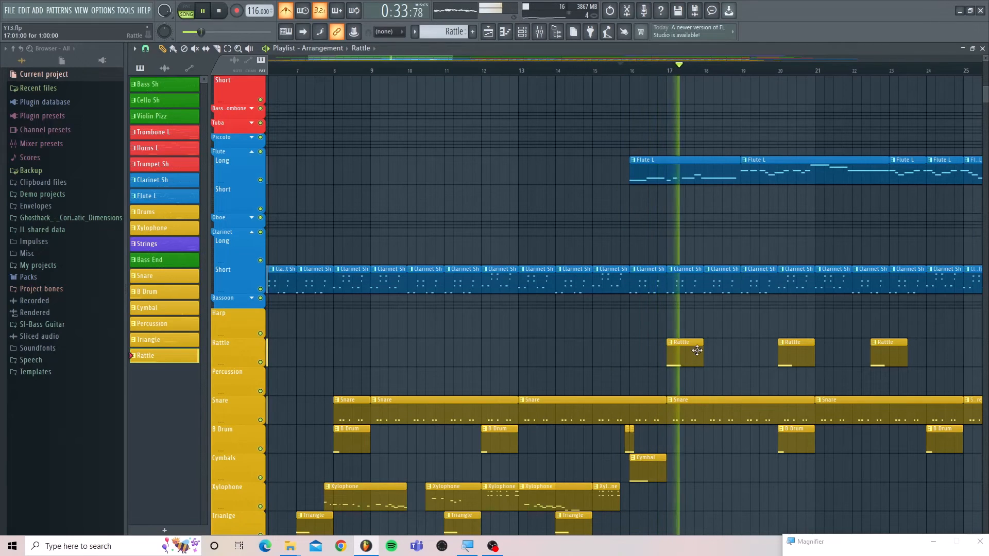
click(729, 354)
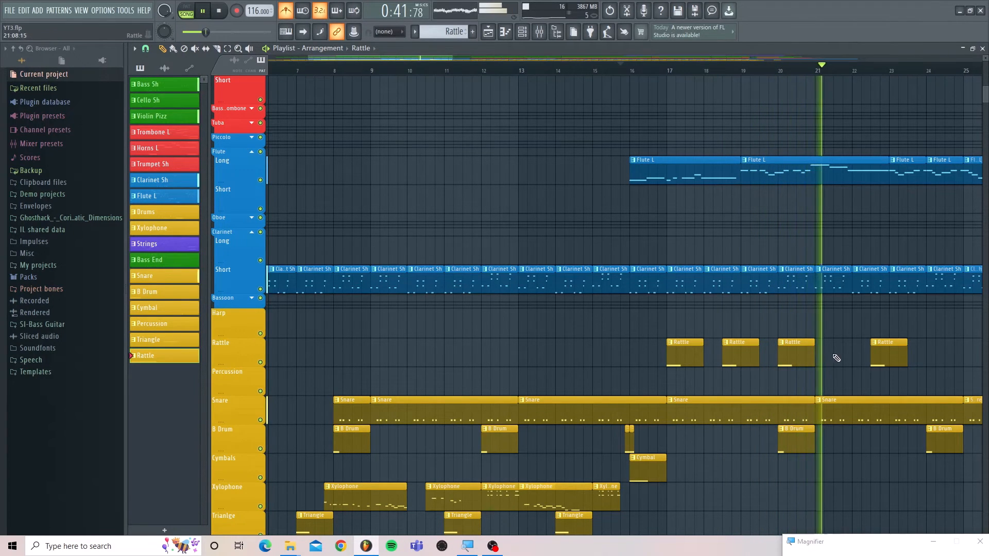
click(862, 355)
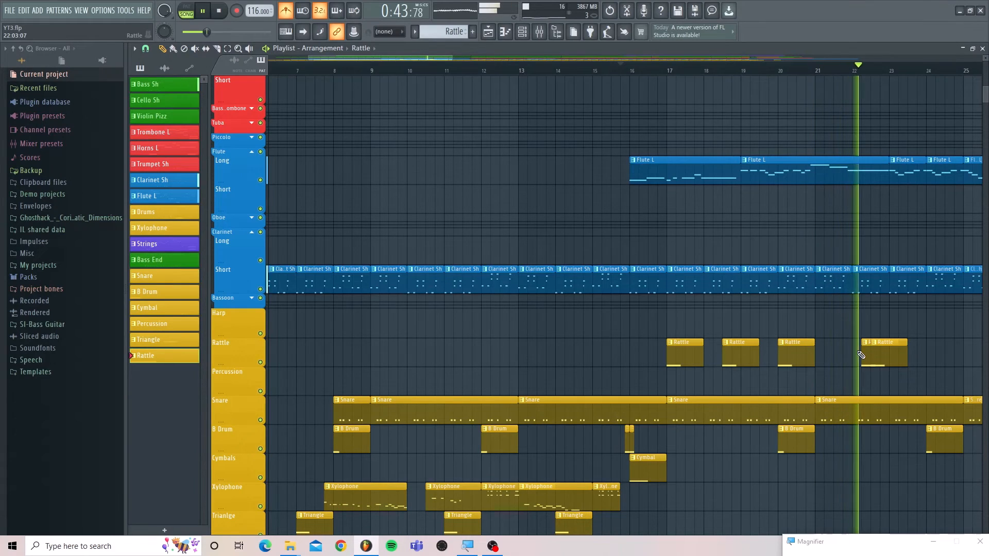
right_click(883, 354)
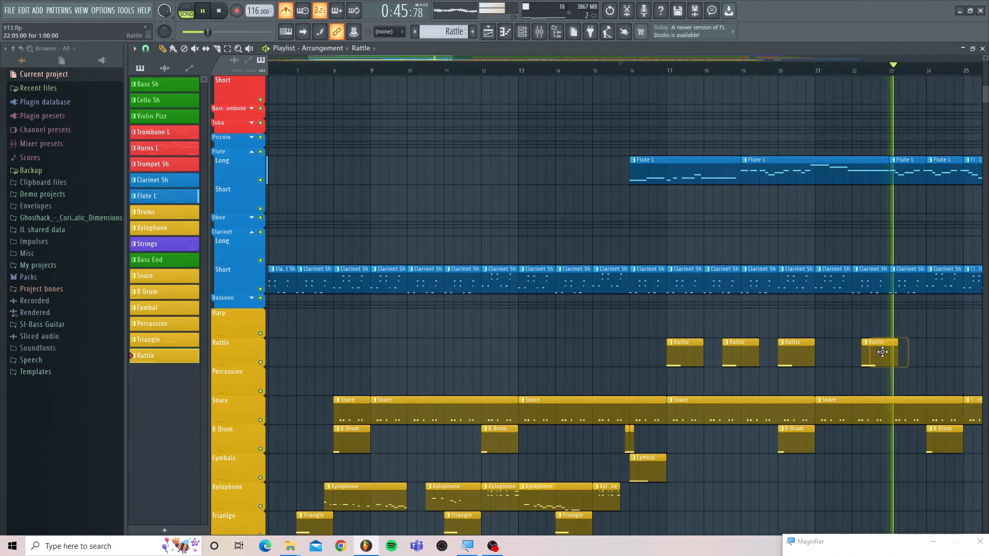
click(930, 349)
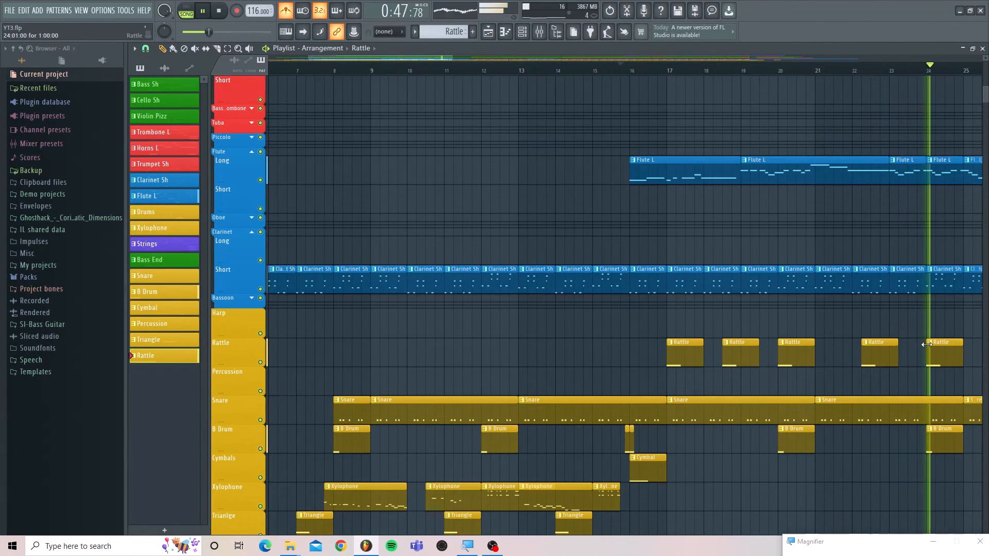
click(643, 70)
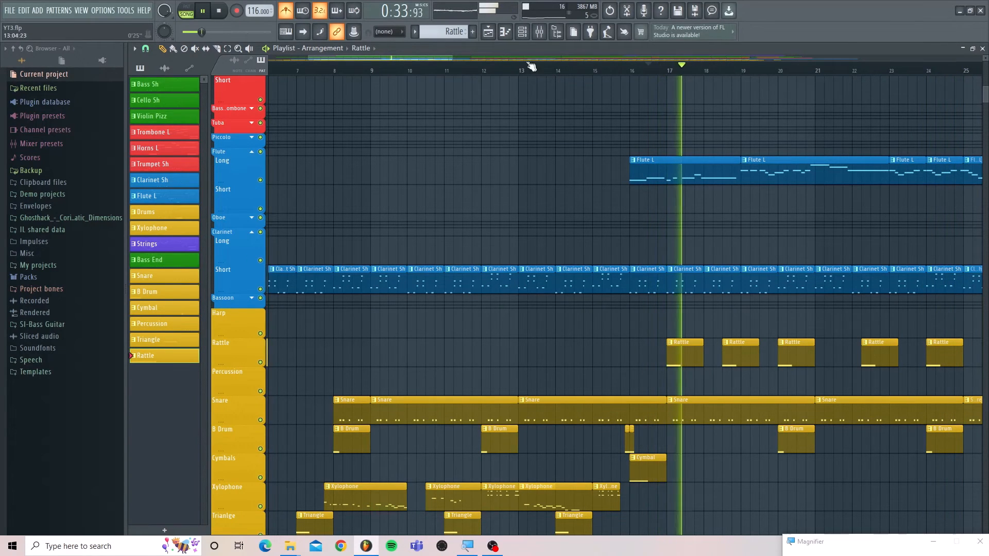
key(space)
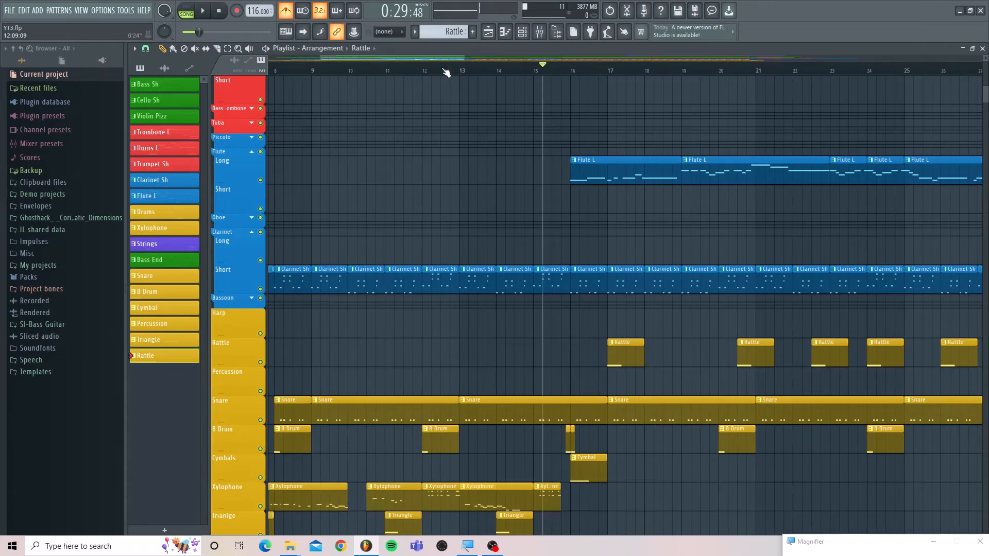
Review how the rattle, percussion, snare, bass drum, cymbal and triangle clips are laid out across the arrangement's sections
drag(445, 58, 528, 54)
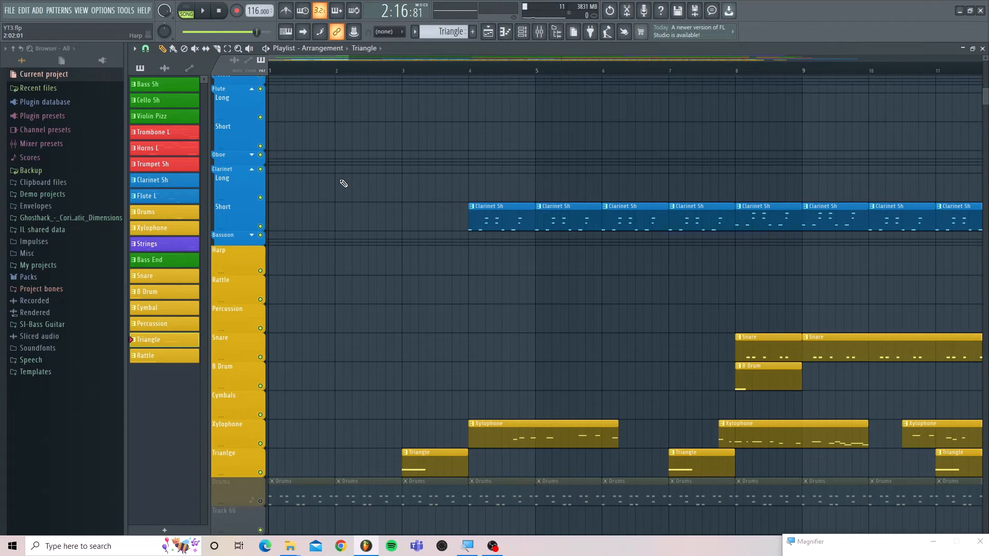
drag(337, 58, 373, 215)
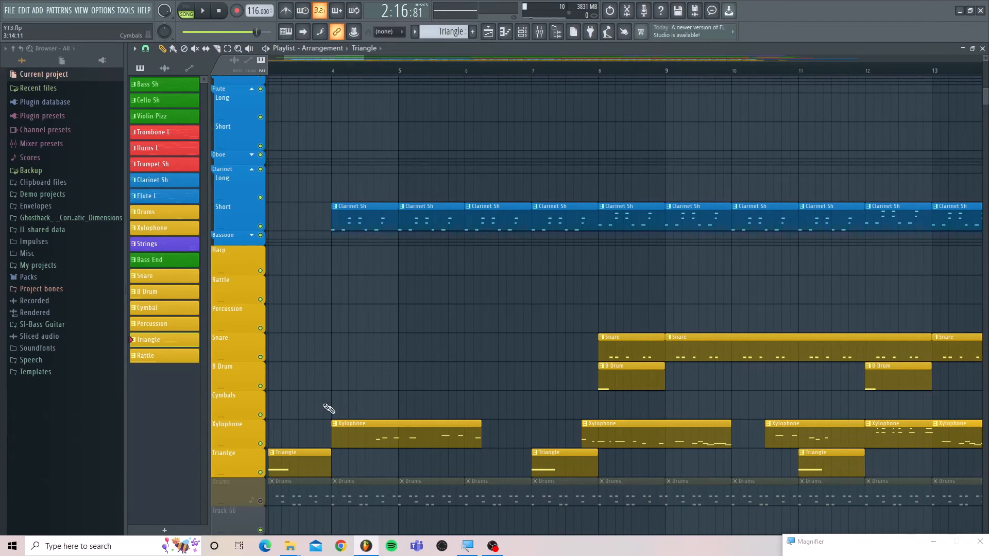
drag(356, 58, 383, 82)
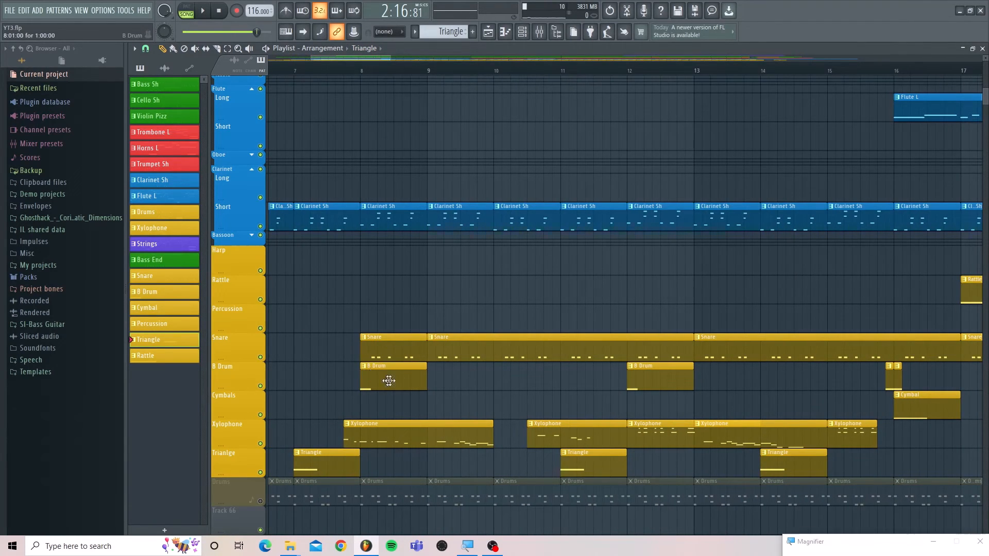
drag(356, 60, 423, 55)
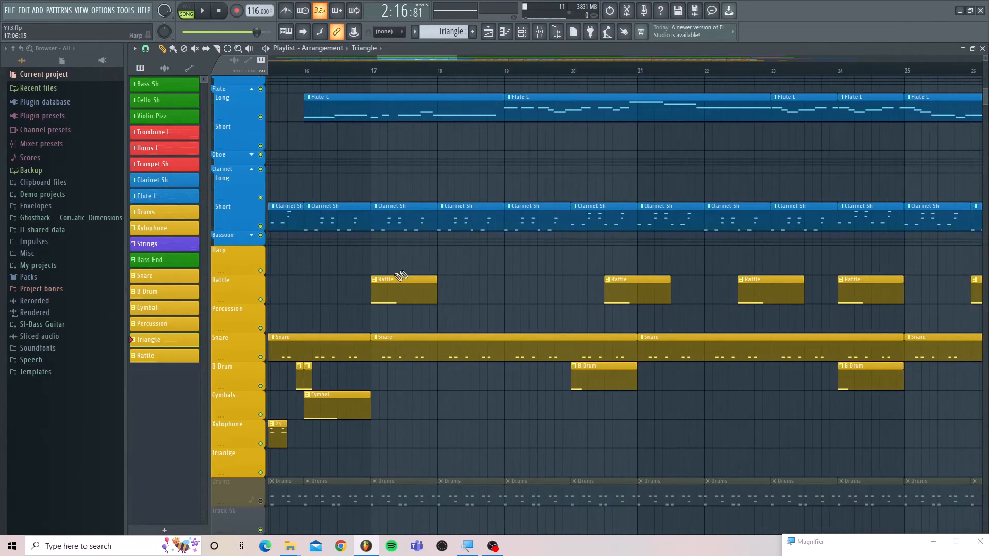
drag(387, 57, 473, 59)
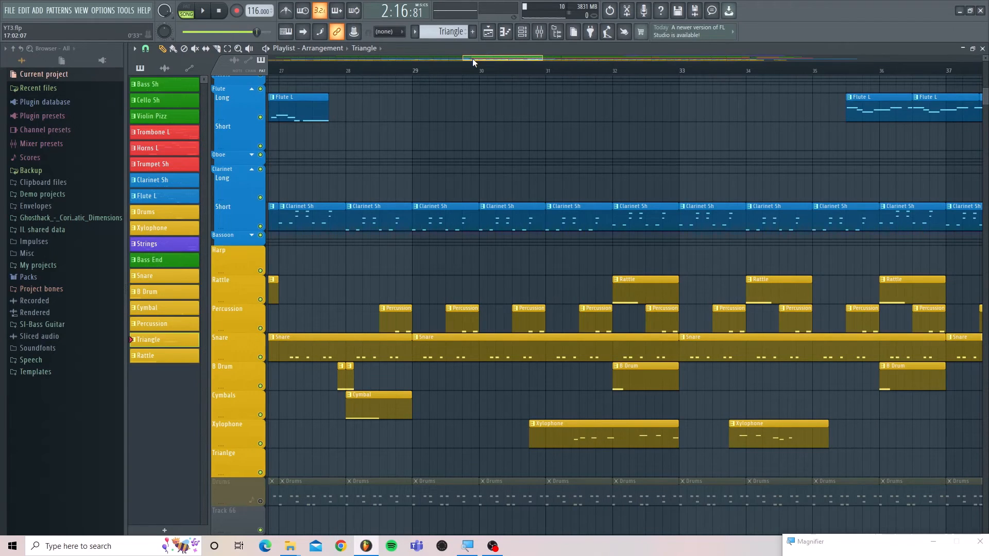
drag(472, 57, 475, 58)
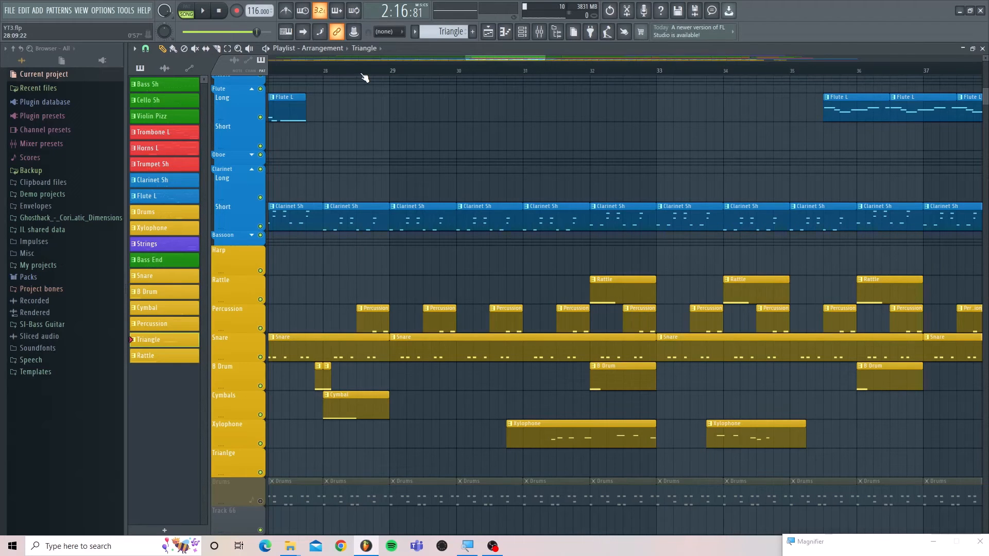
key(space)
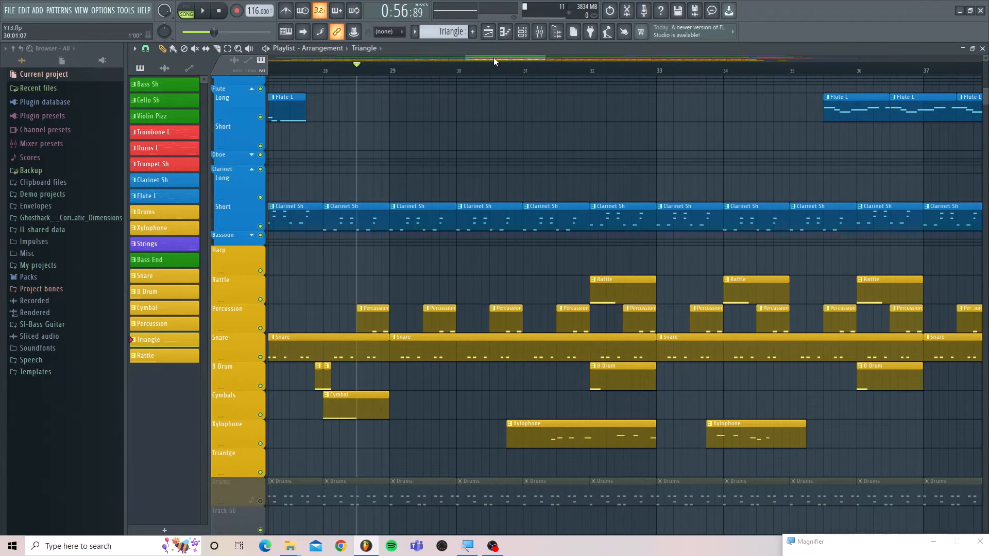
drag(493, 57, 675, 54)
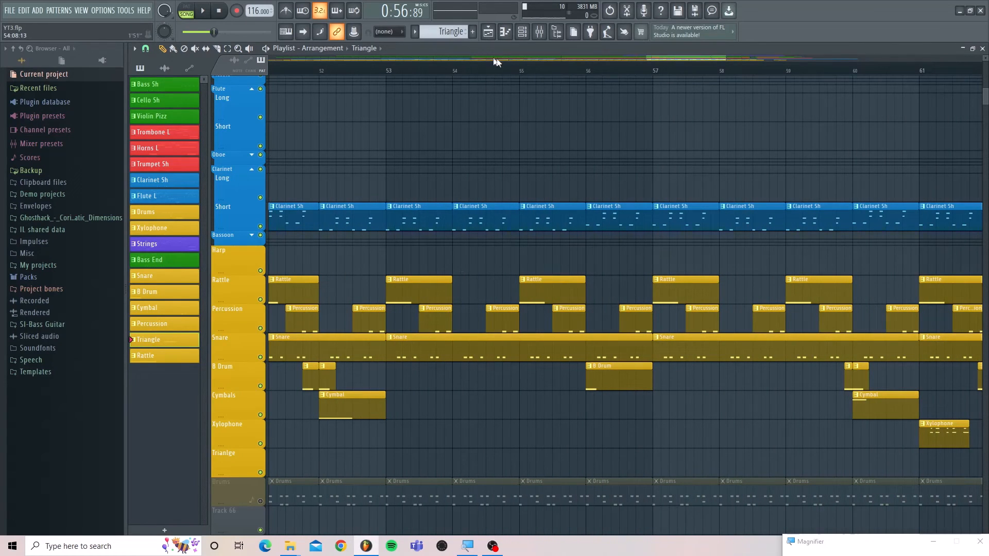
Play the whole arrangement from bar 1 with the percussion tracks in view
drag(652, 58, 268, 98)
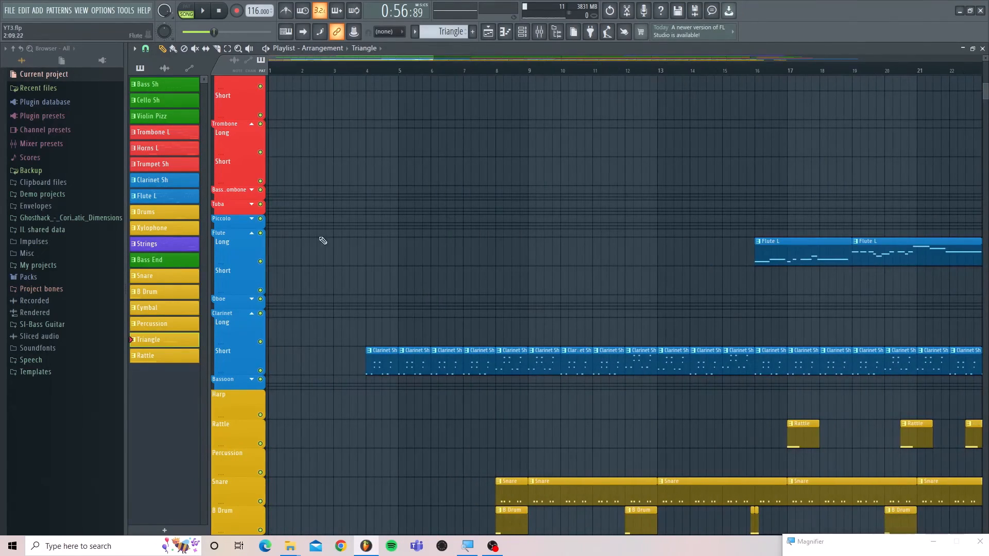
scroll(365, 329, down, 6)
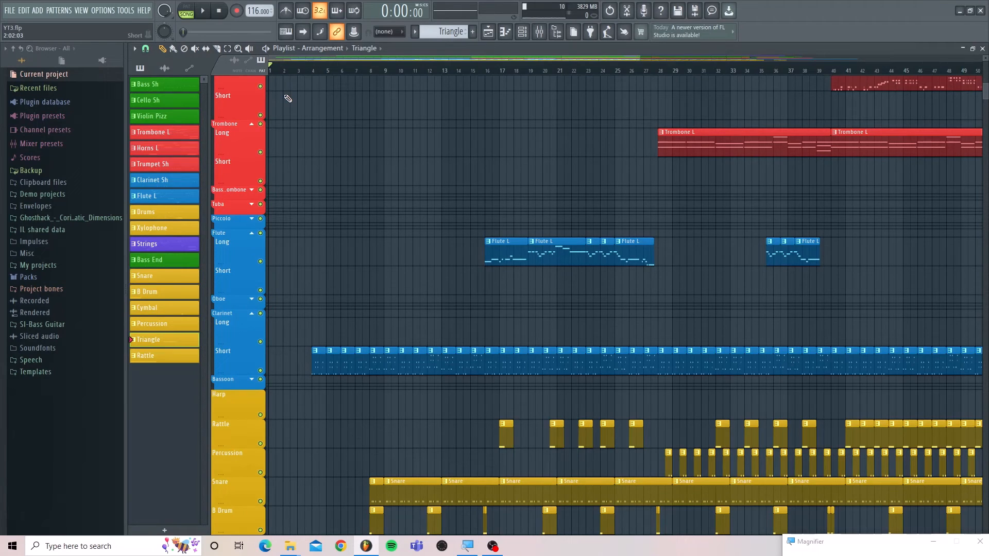
scroll(316, 193, down, 3)
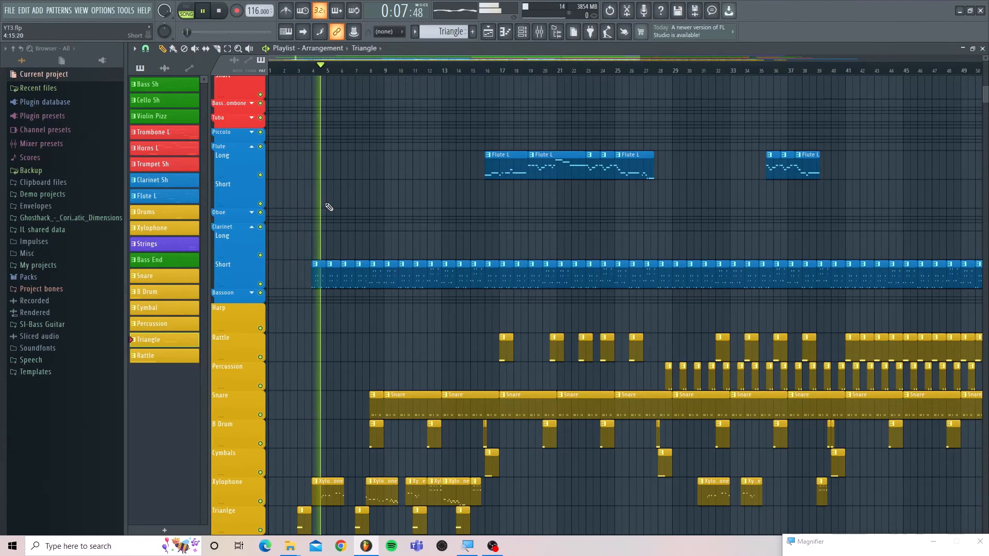
Follow the xylophone, triangle, flute and rattle clips during playback through the opening section up to about bar 26
scroll(328, 207, down, 4)
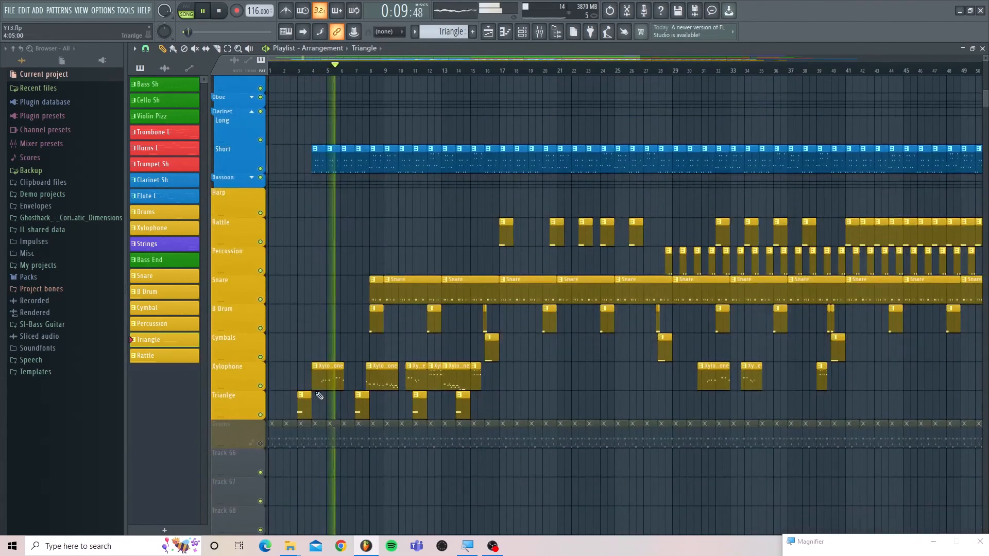
scroll(335, 381, up, 5)
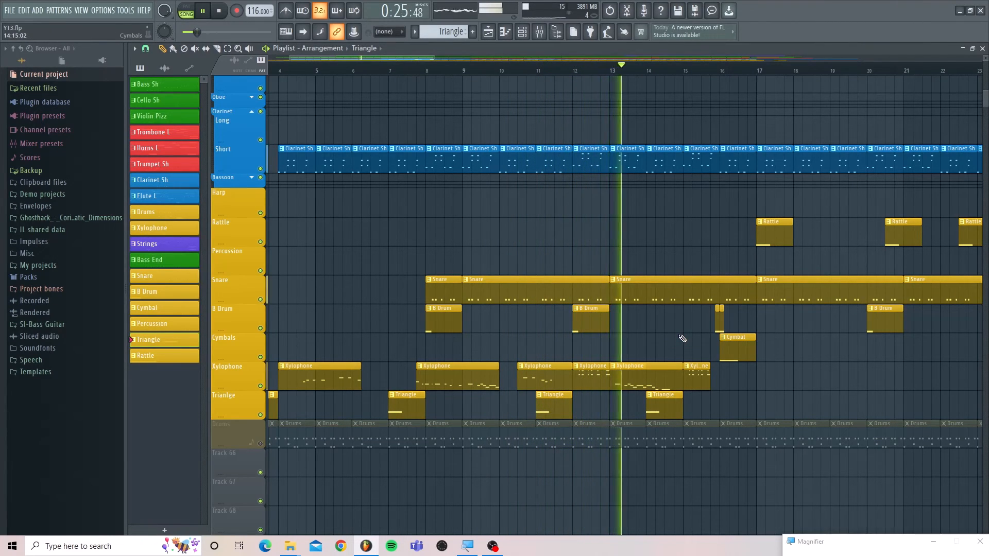
scroll(682, 338, up, 5)
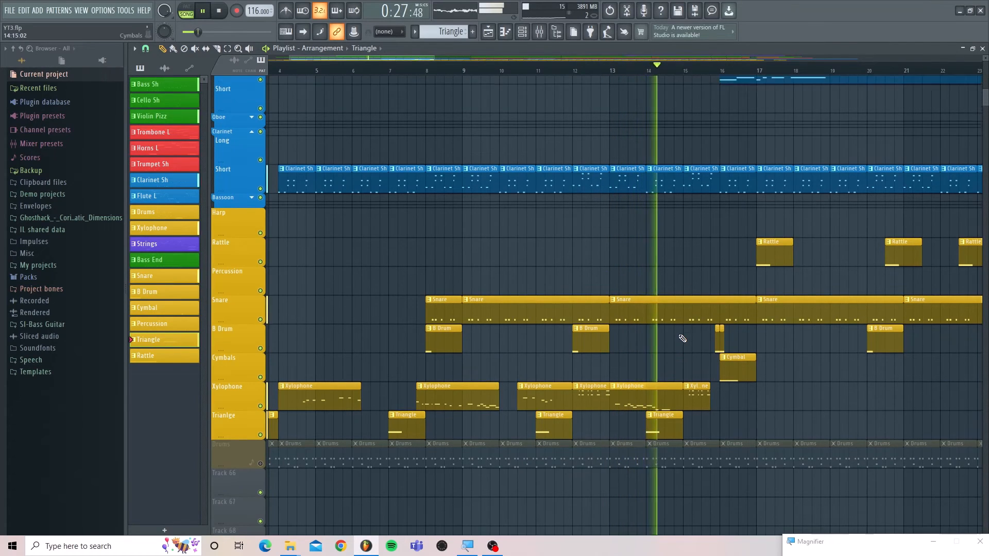
scroll(680, 336, up, 2)
scroll(678, 335, right, 5)
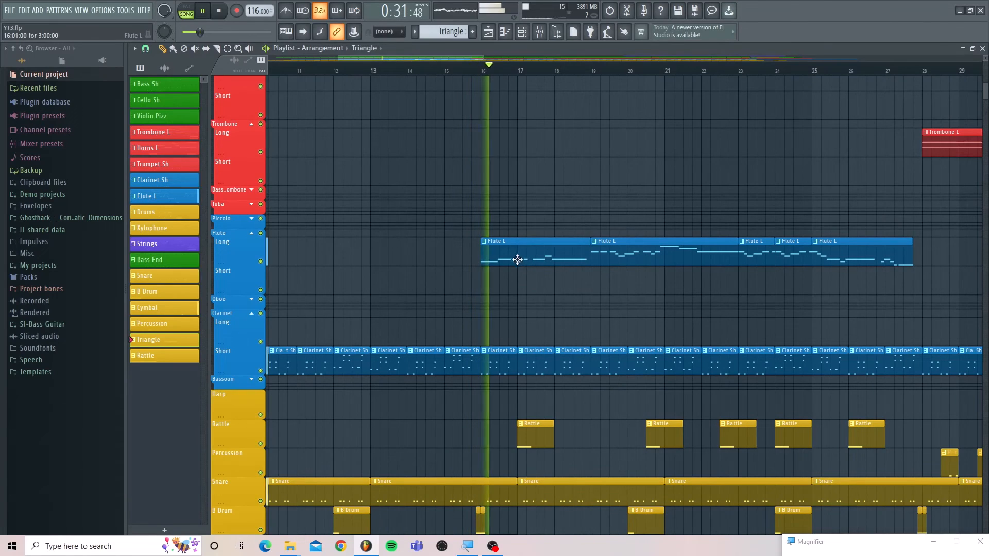
scroll(591, 338, down, 1)
scroll(591, 339, down, 1)
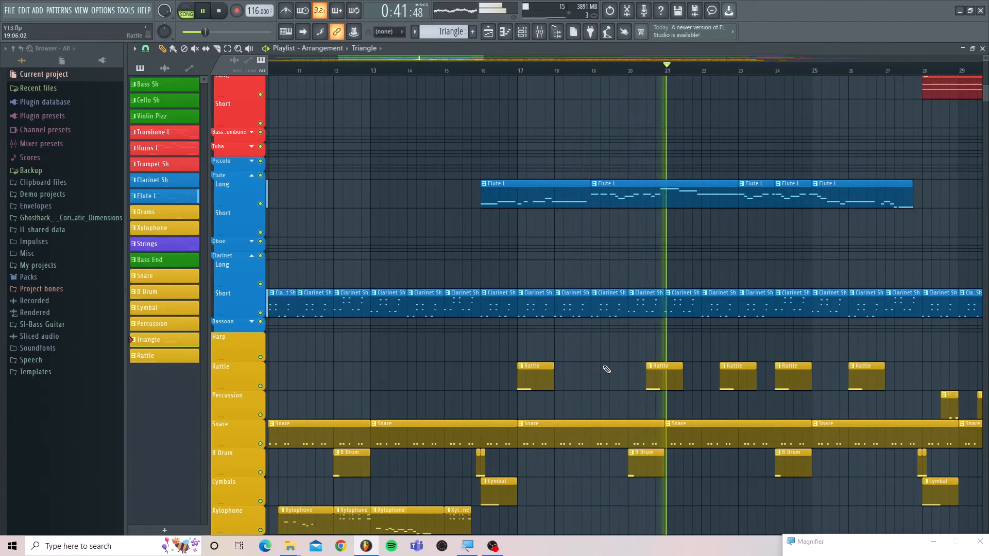
scroll(609, 373, down, 1)
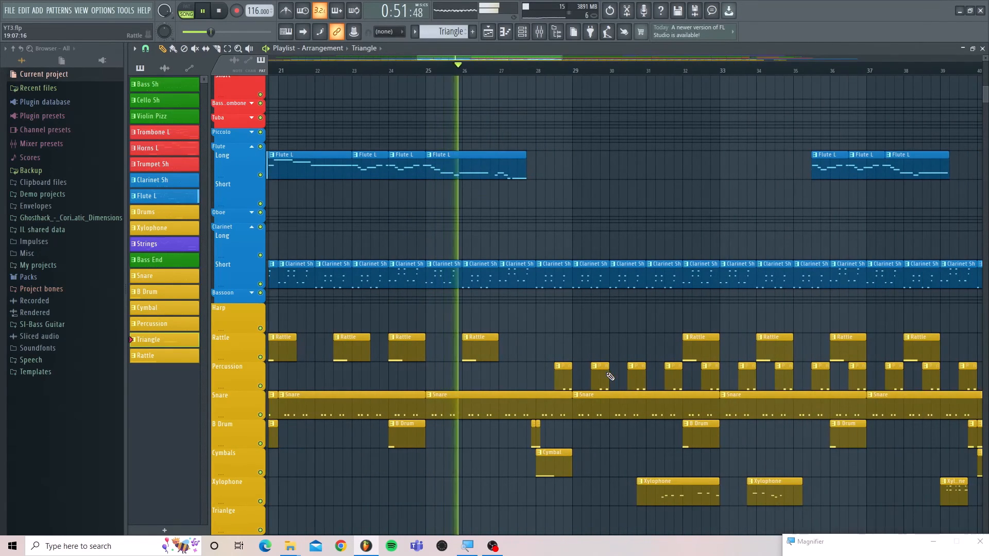
Follow the trombone, cello, bass, flute and percussion clips as playback continues from about bar 27 into the 40s
scroll(609, 371, up, 3)
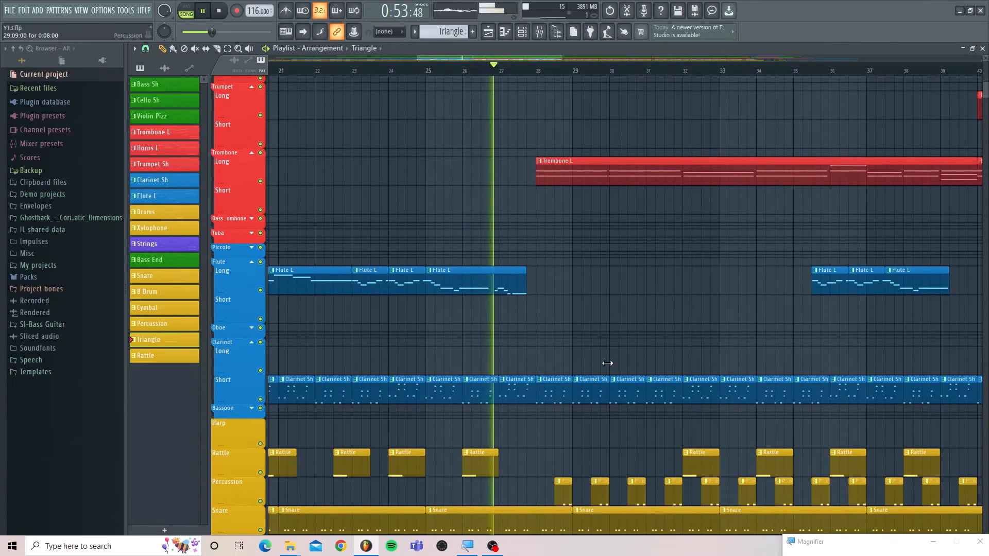
scroll(608, 363, up, 2)
scroll(608, 363, up, 6)
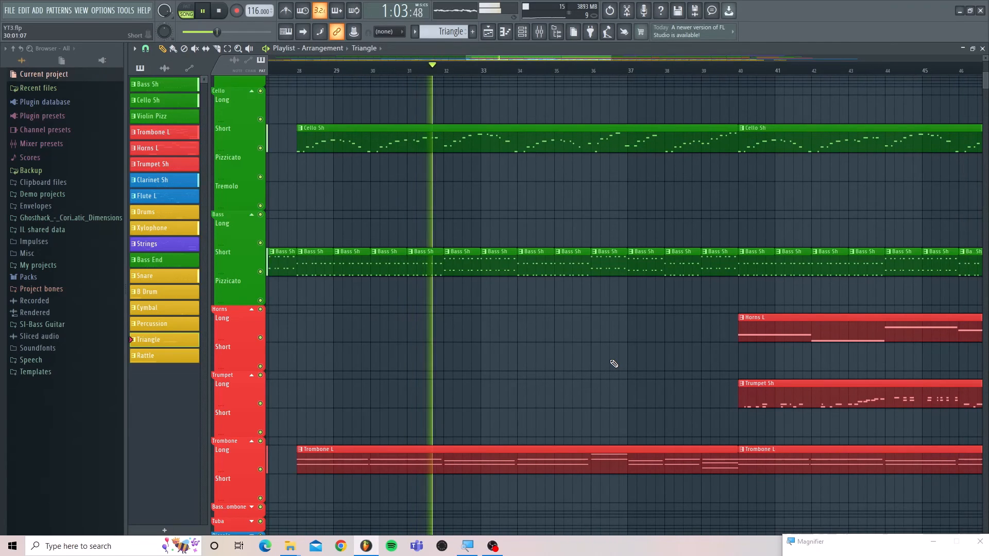
scroll(614, 364, down, 1)
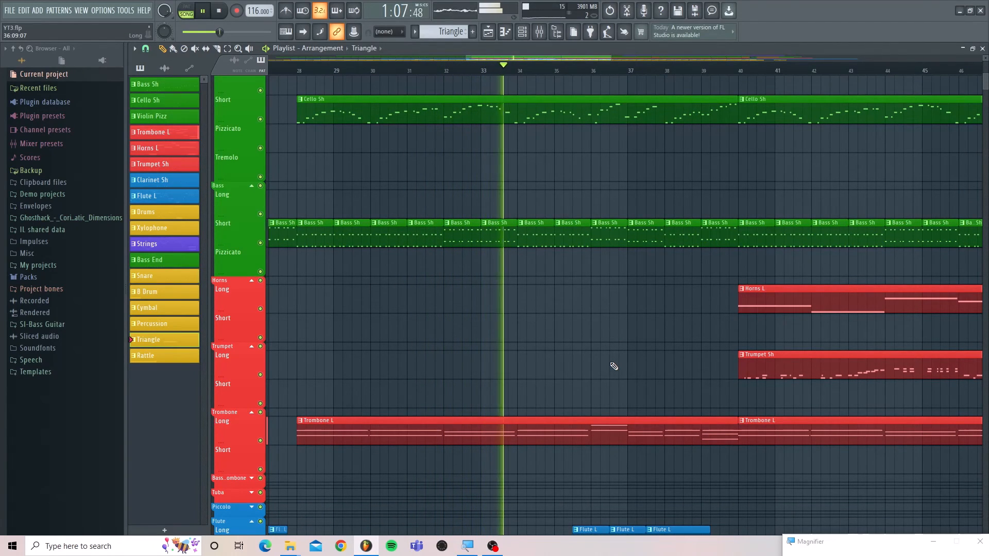
scroll(614, 367, down, 7)
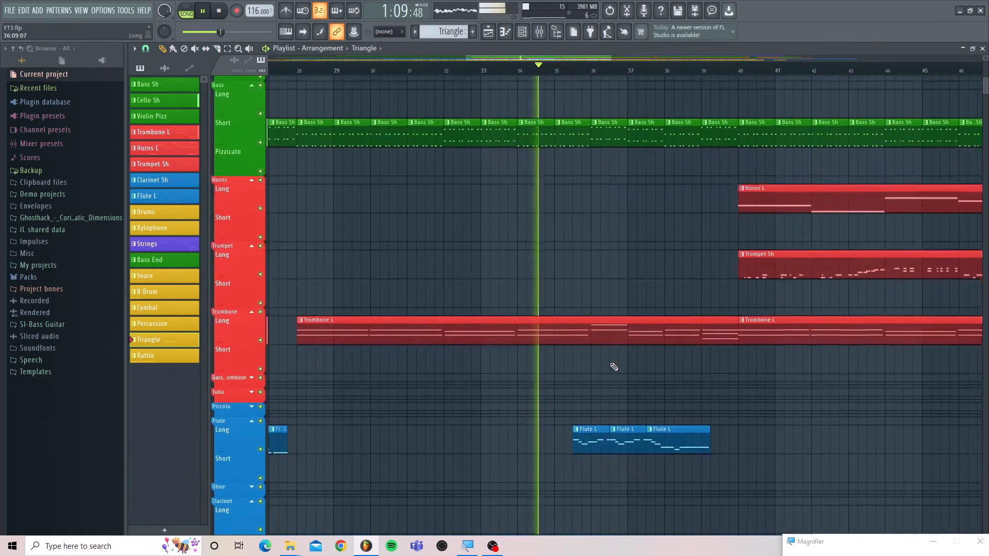
scroll(614, 366, down, 3)
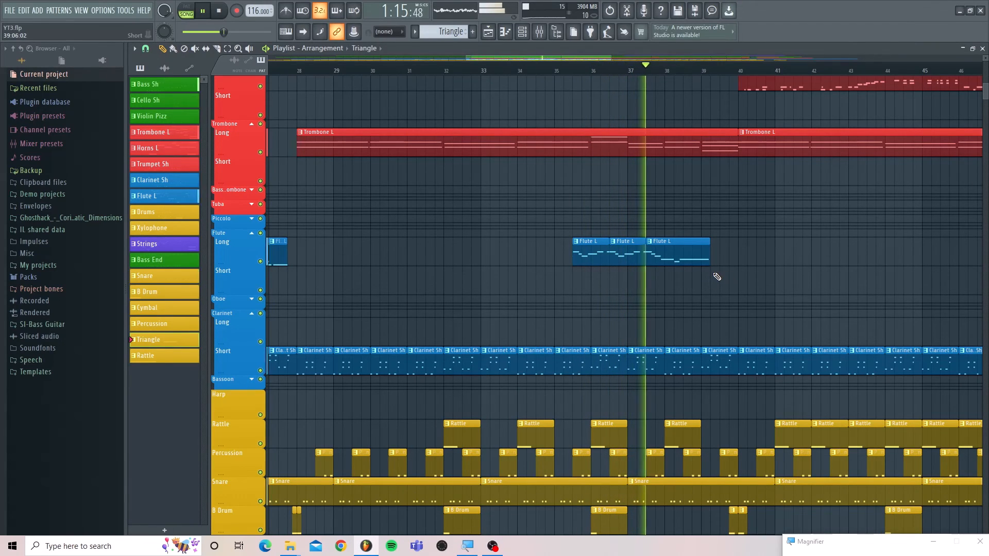
scroll(715, 278, right, 5)
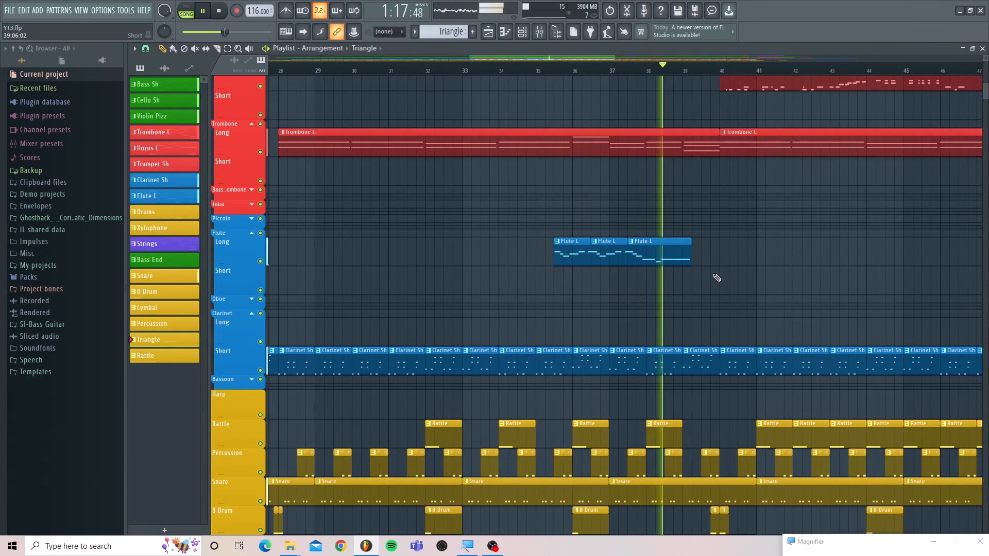
scroll(713, 278, right, 3)
Examine the brass, string, flute and percussion clips while playing from about bar 50 through the ending
scroll(706, 278, up, 5)
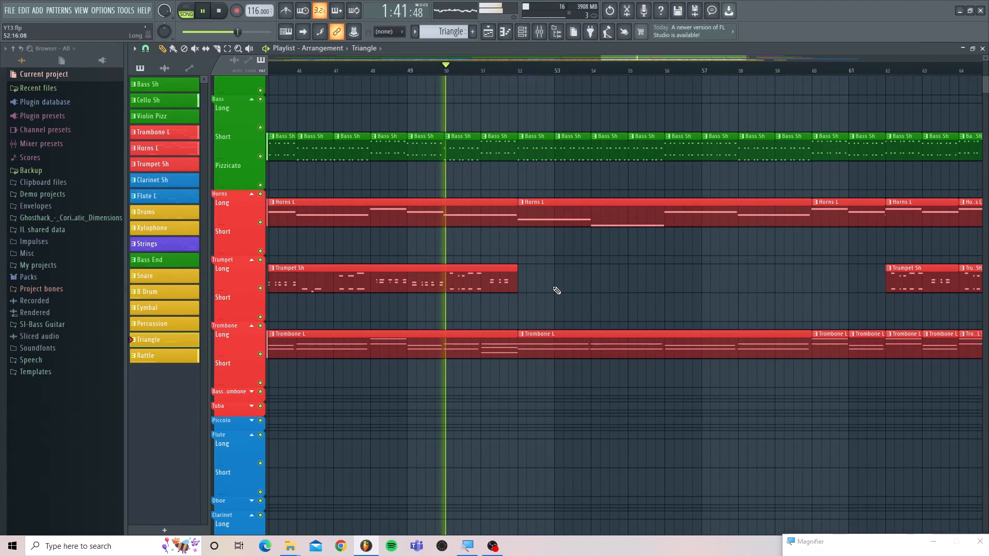
scroll(557, 291, up, 3)
scroll(557, 291, up, 6)
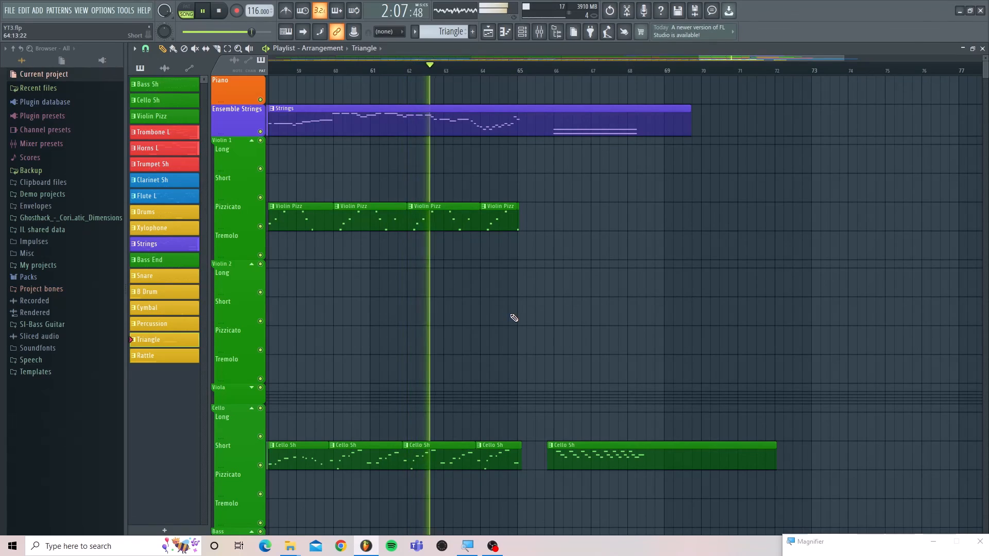
scroll(514, 317, down, 6)
scroll(513, 317, down, 10)
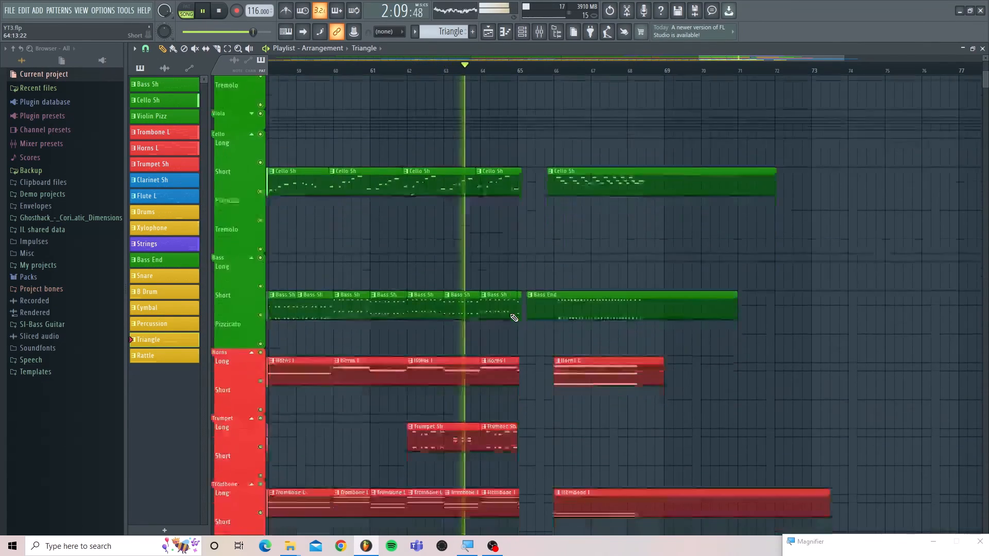
scroll(514, 317, up, 7)
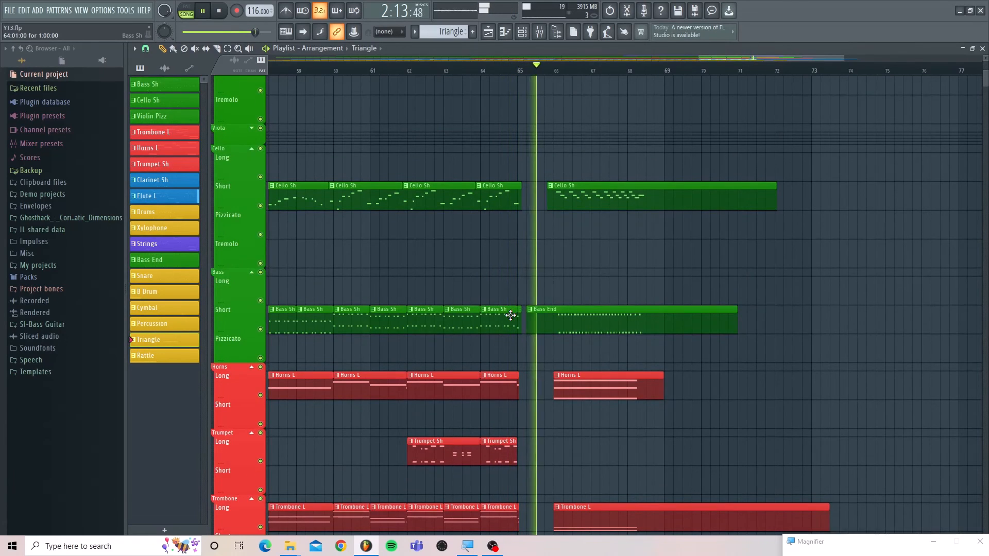
scroll(511, 317, down, 8)
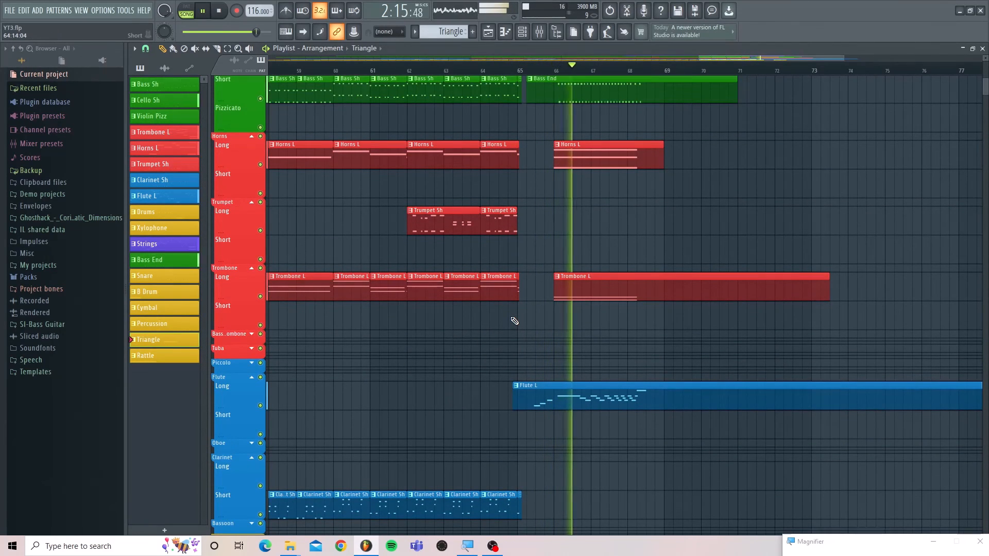
scroll(513, 320, up, 6)
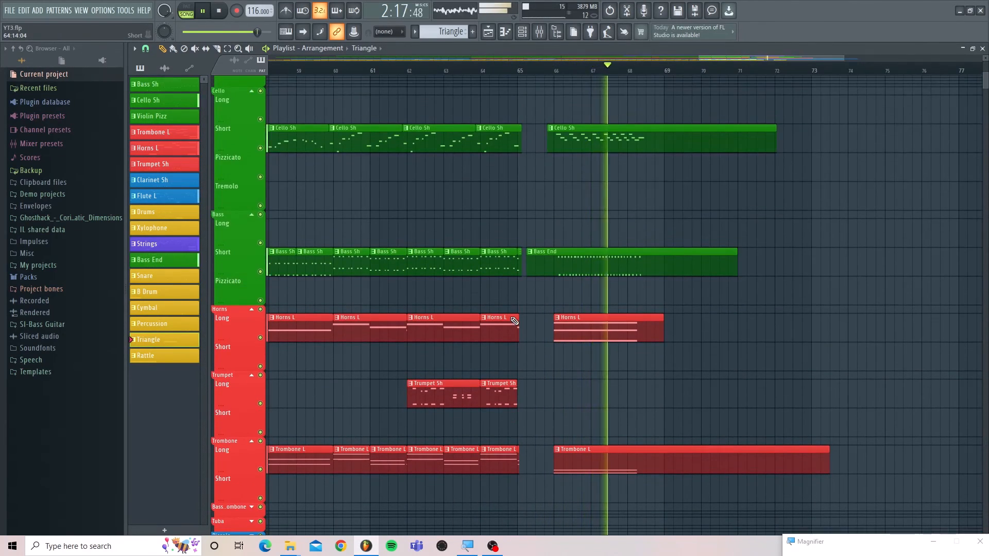
scroll(514, 321, down, 15)
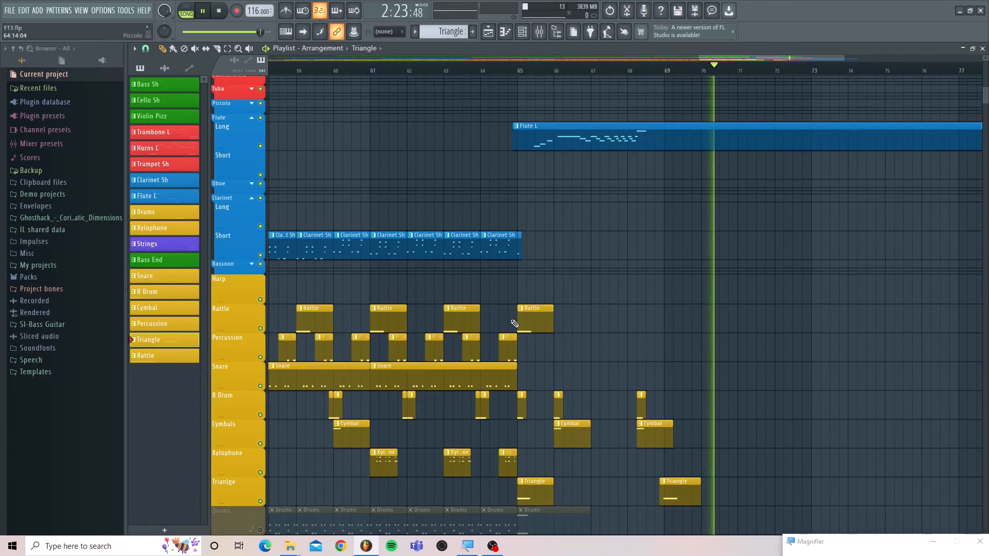
Stop playback and bring the percussion tracks at the start of the arrangement into view
key(space)
scroll(320, 98, up, 2)
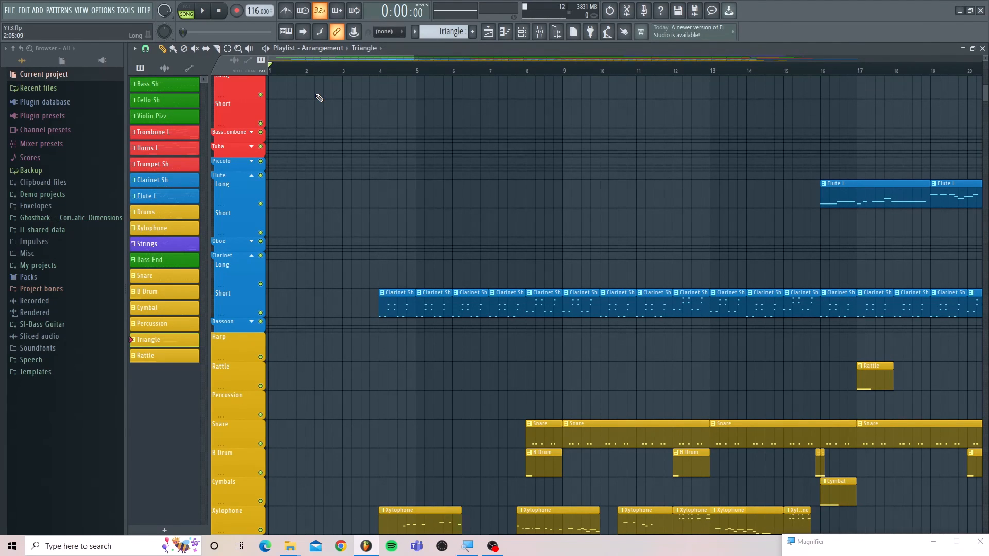
scroll(335, 164, down, 4)
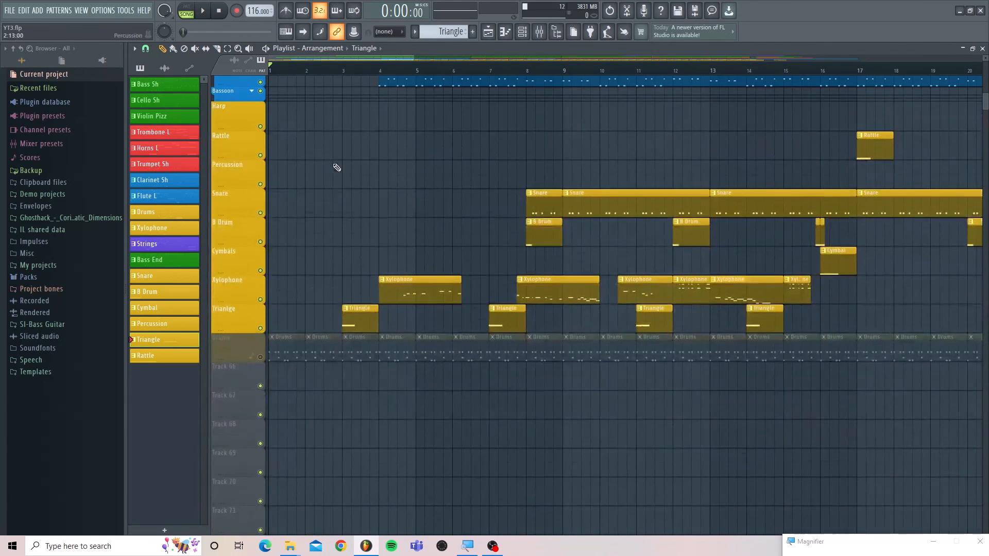